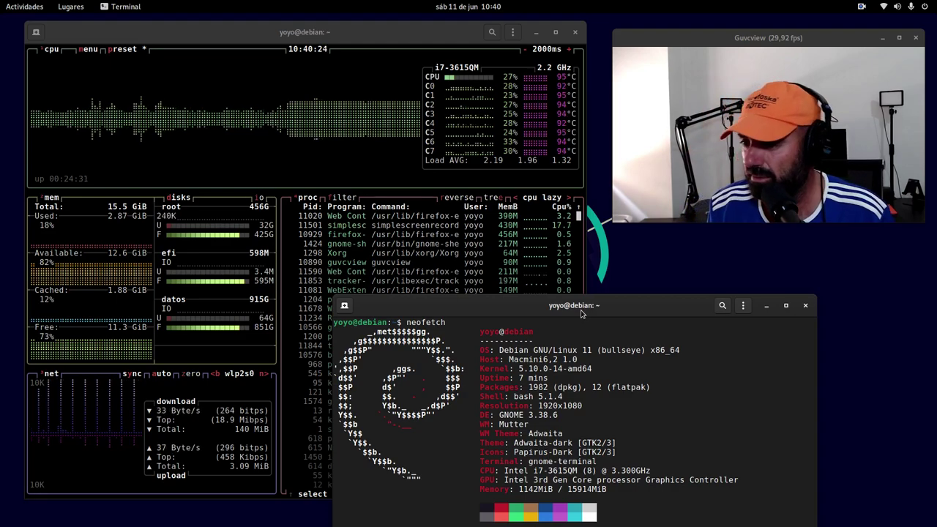
- Move the neofetch terminal window fully into view over the btop window, and minimize it
{"action": "left_click_drag", "start_coordinate": [524, 311], "coordinate": [293, 224]}
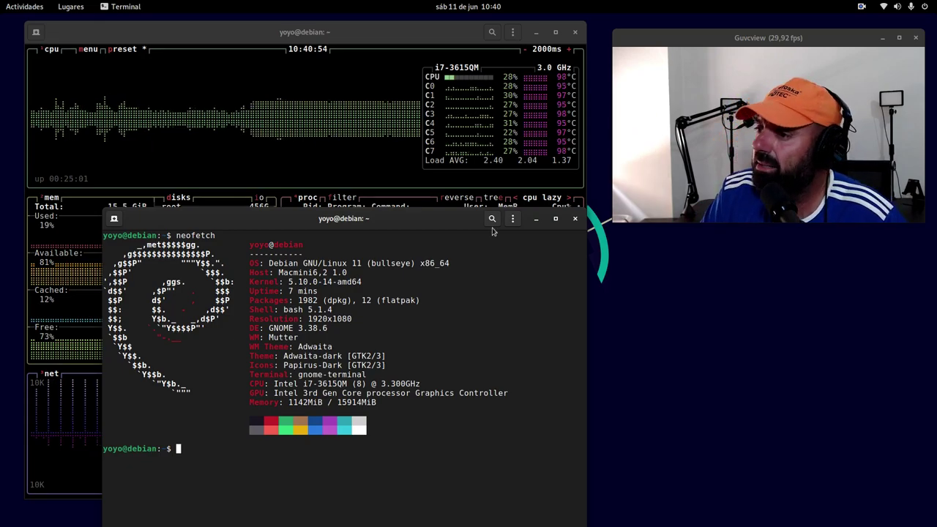
{"action": "left_click", "coordinate": [534, 218]}
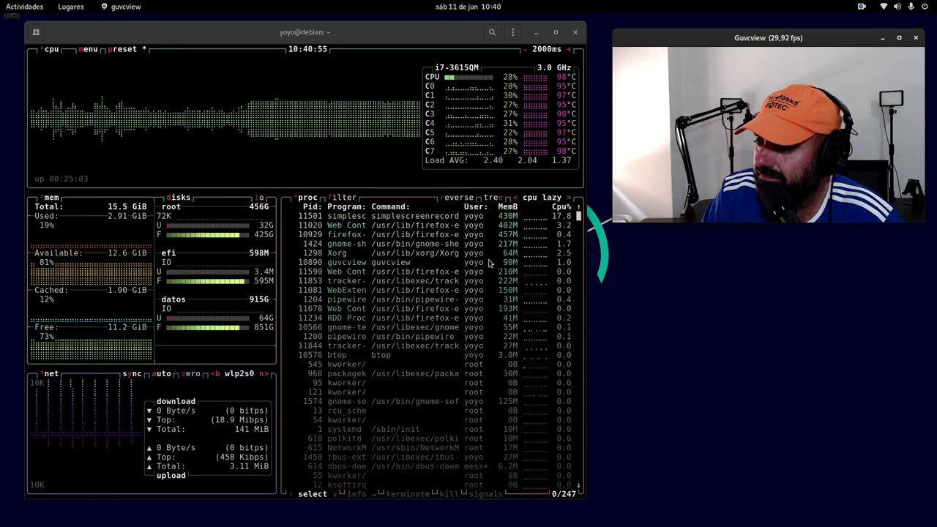
- Bring up the SimpleScreenRecorder window, move it clear of the CPU load readings to view the recording information, and minimize it
{"action": "mouse_move", "coordinate": [0, 0]}
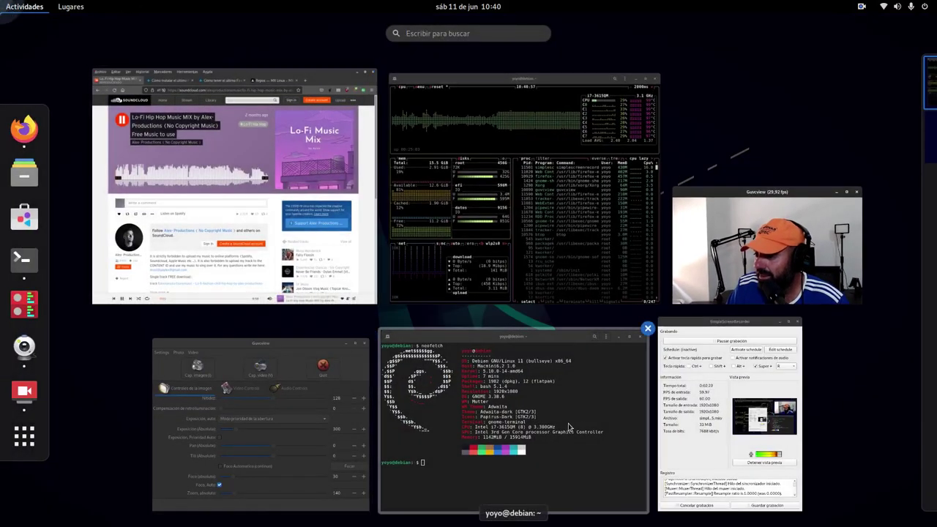
{"action": "left_click", "coordinate": [702, 442]}
{"action": "left_click_drag", "start_coordinate": [406, 126], "coordinate": [332, 116]}
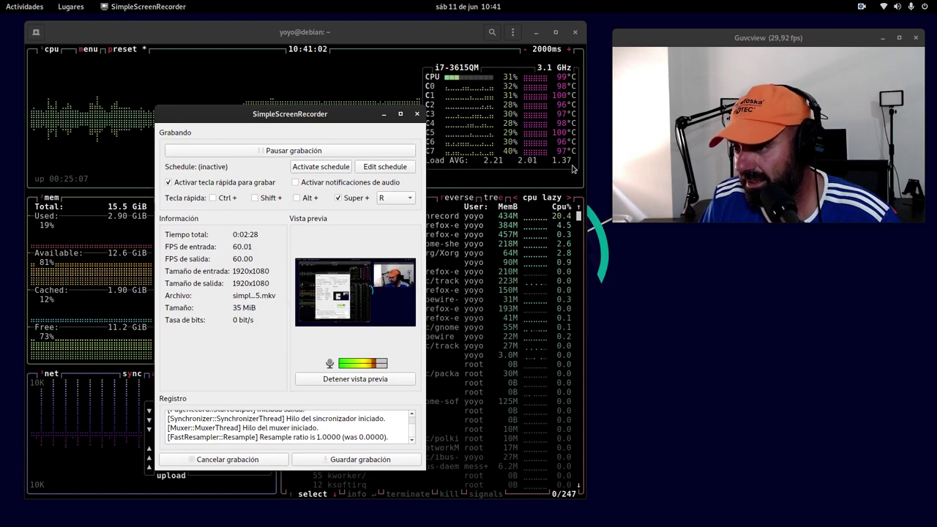
{"action": "left_click_drag", "start_coordinate": [339, 115], "coordinate": [290, 95]}
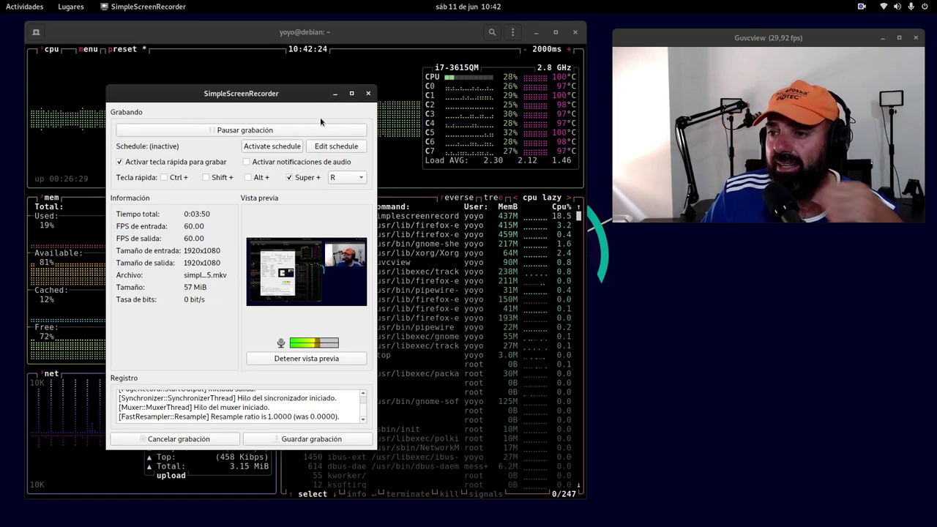
{"action": "left_click", "coordinate": [335, 93]}
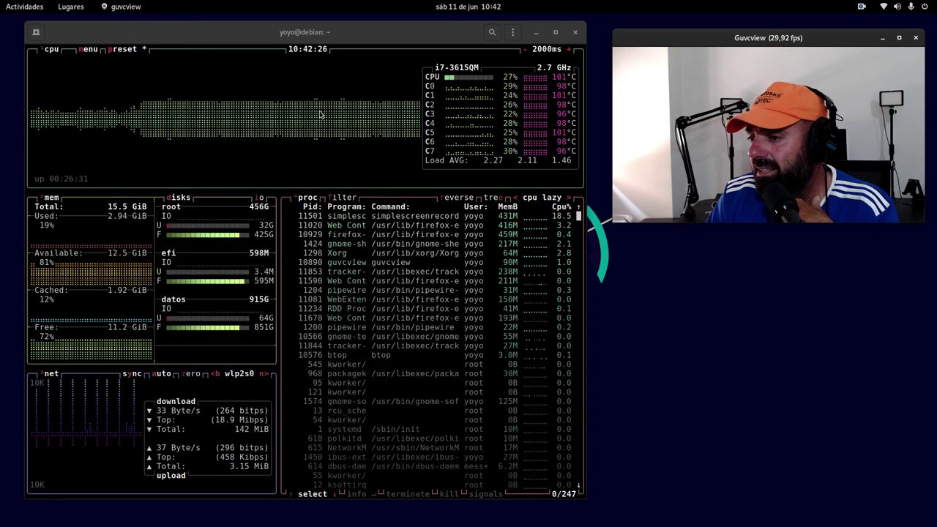
- Switch to Firefox, look over the SoundCloud page of the Lo-Fi Hip Hop Music MIX, and minimize the browser
{"action": "key", "text": "super"}
{"action": "left_click", "coordinate": [207, 207]}
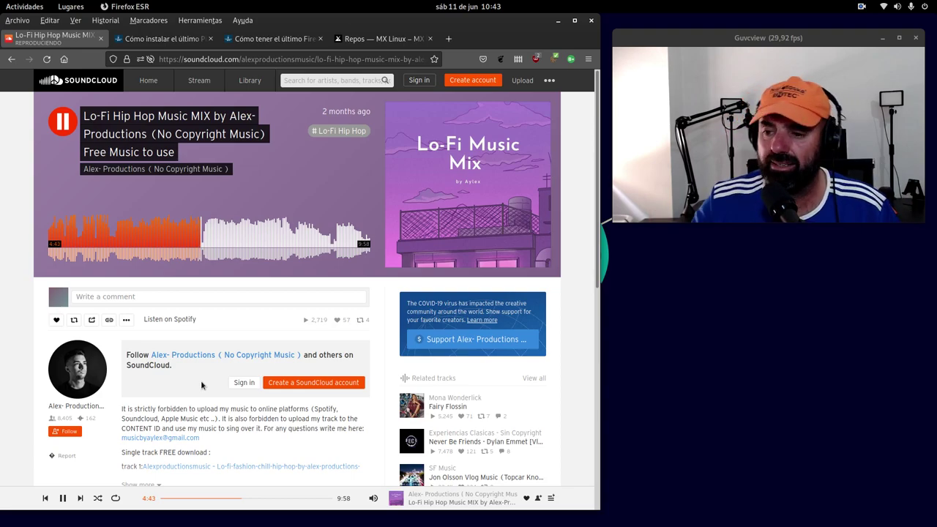
{"action": "scroll", "coordinate": [245, 384], "scroll_direction": "down", "scroll_amount": 6}
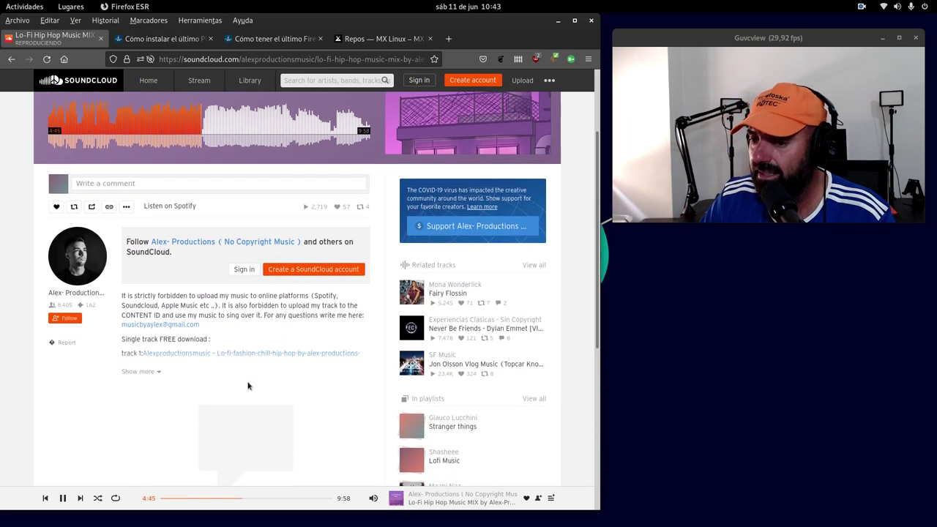
{"action": "scroll", "coordinate": [160, 396], "scroll_direction": "up", "scroll_amount": 6}
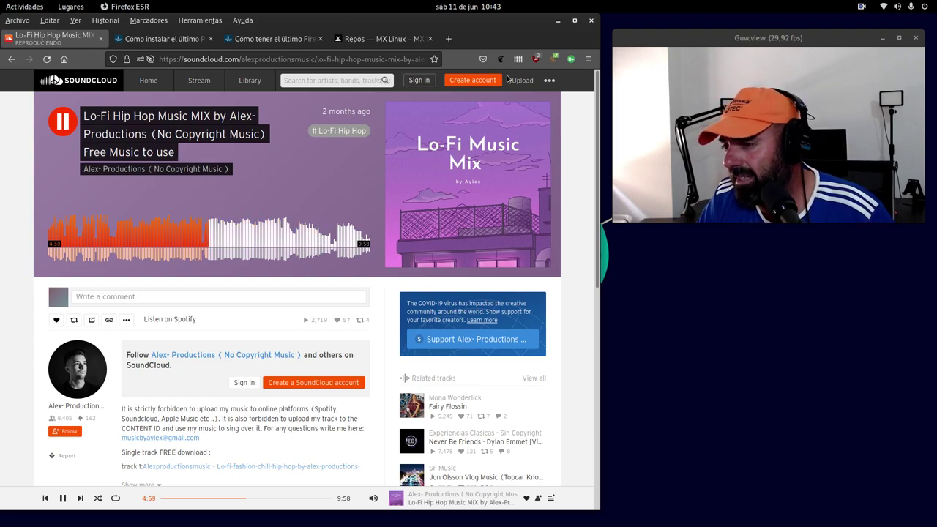
{"action": "left_click", "coordinate": [558, 20]}
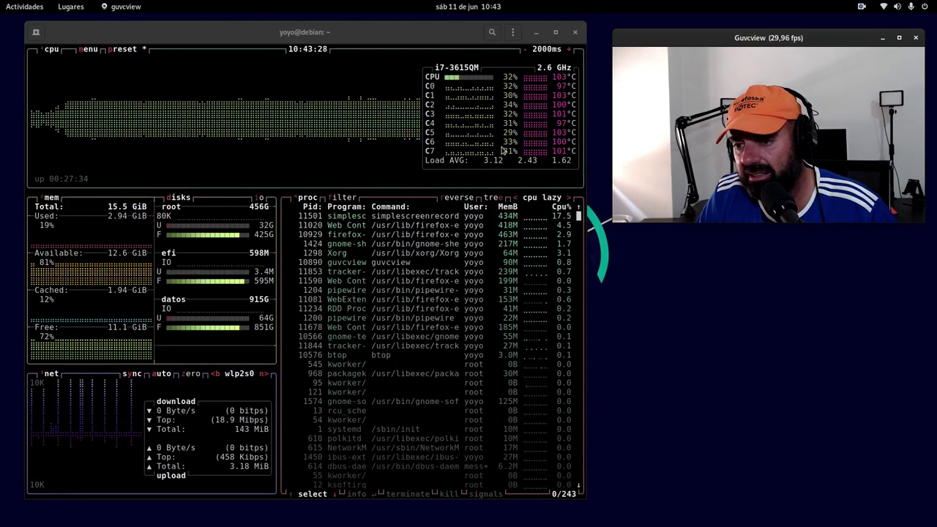
- Minimize the btop terminal window to clear the desktop around the webcam view
{"action": "left_click", "coordinate": [536, 37]}
{"action": "left_click", "coordinate": [535, 32]}
{"action": "left_click", "coordinate": [24, 7]}
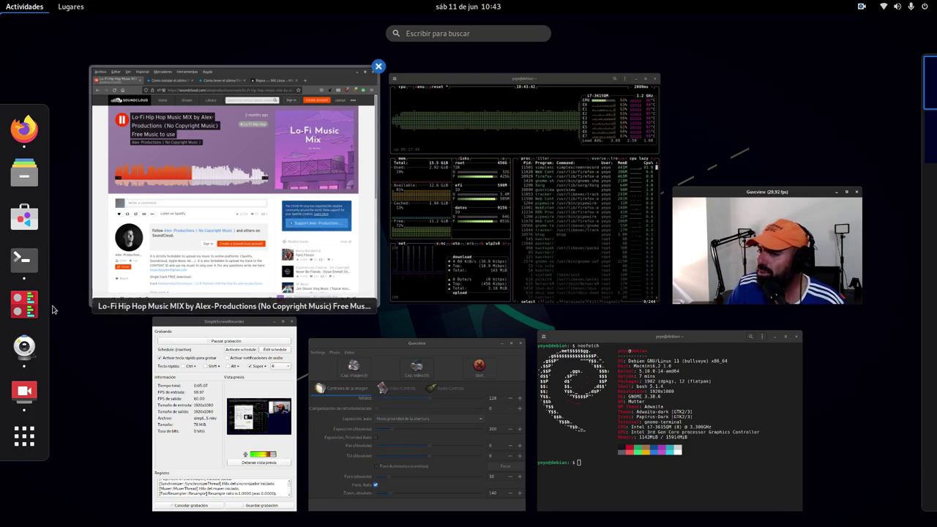
{"action": "key", "text": "super"}
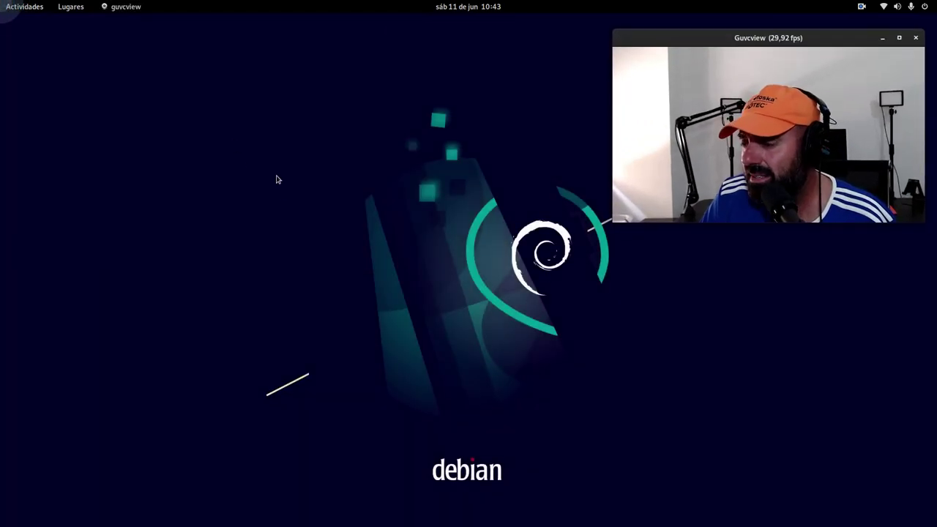
- Restore the neofetch terminal and move it so the whole window fits on the desktop
{"action": "key", "text": "super"}
{"action": "left_click", "coordinate": [659, 409]}
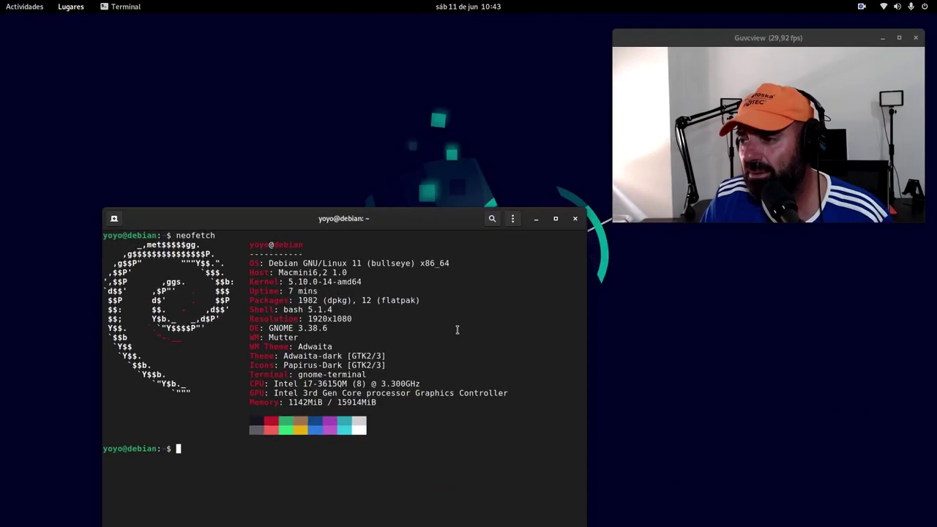
{"action": "left_click_drag", "start_coordinate": [405, 218], "coordinate": [319, 126]}
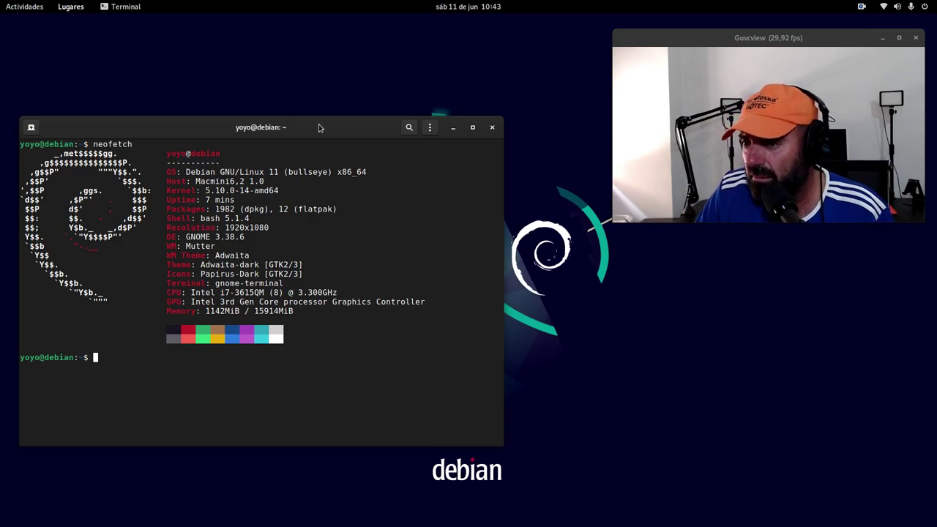
- Find and open Retoques, show its Extensiones page, and place the window clear of the webcam view
{"action": "mouse_move", "coordinate": [1, 0]}
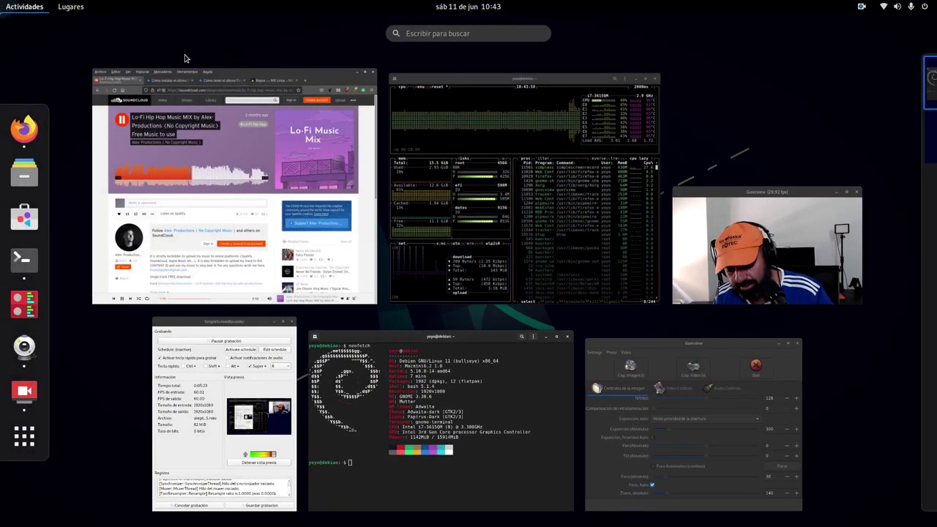
{"action": "type", "text": "re"}
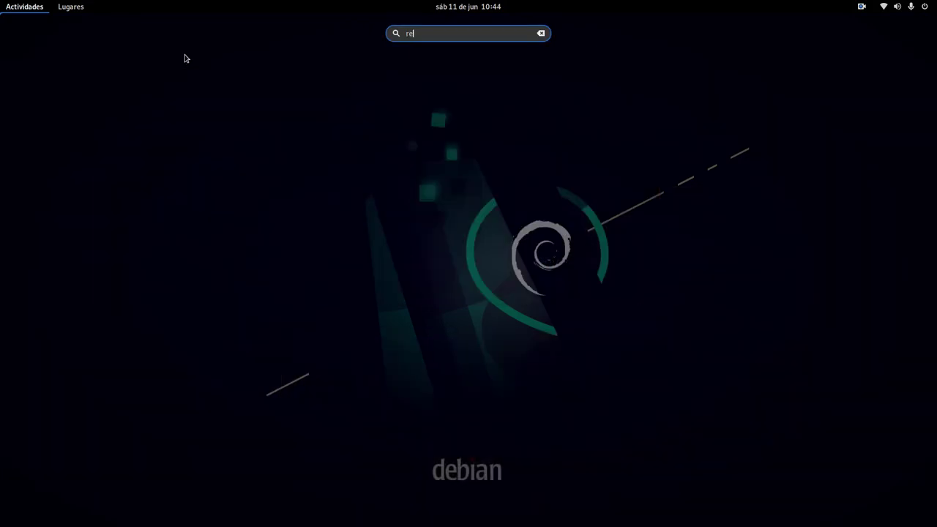
{"action": "key", "text": "super"}
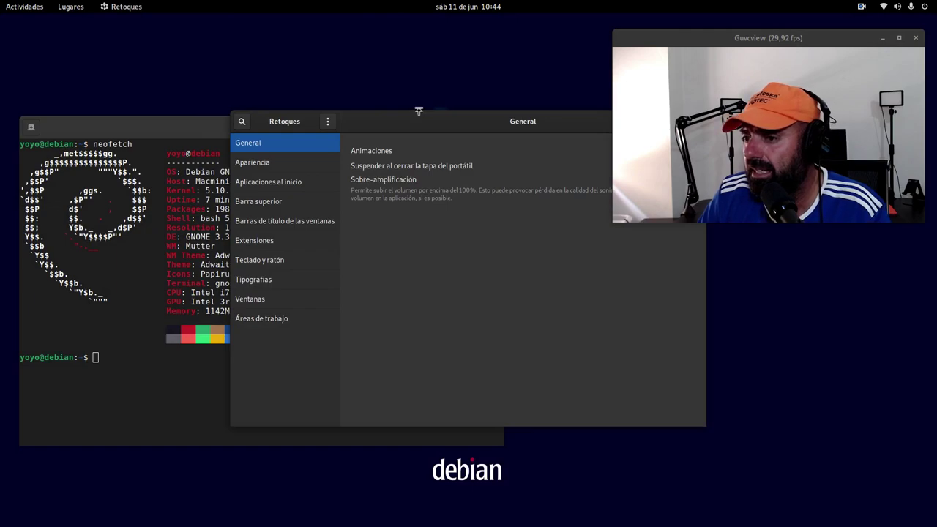
{"action": "left_click_drag", "start_coordinate": [418, 110], "coordinate": [294, 92]}
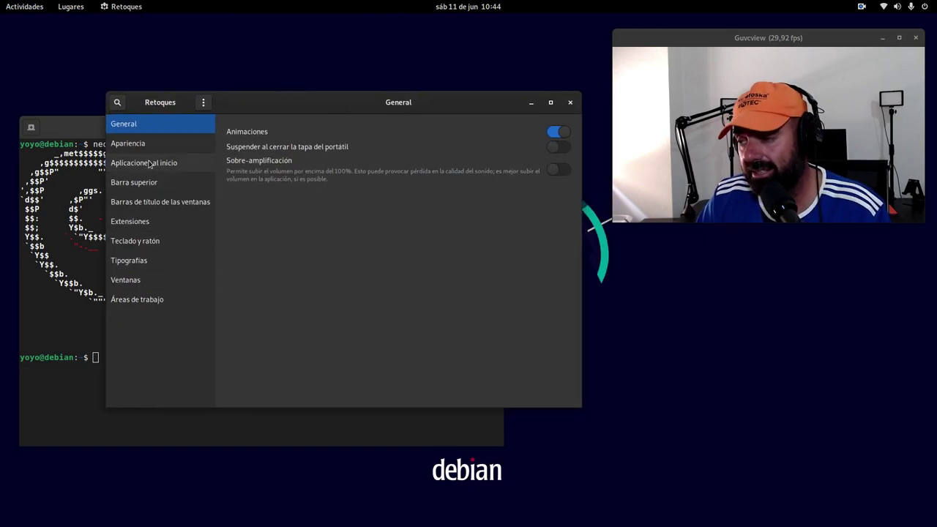
{"action": "left_click", "coordinate": [141, 222]}
{"action": "left_click_drag", "start_coordinate": [348, 107], "coordinate": [312, 79]}
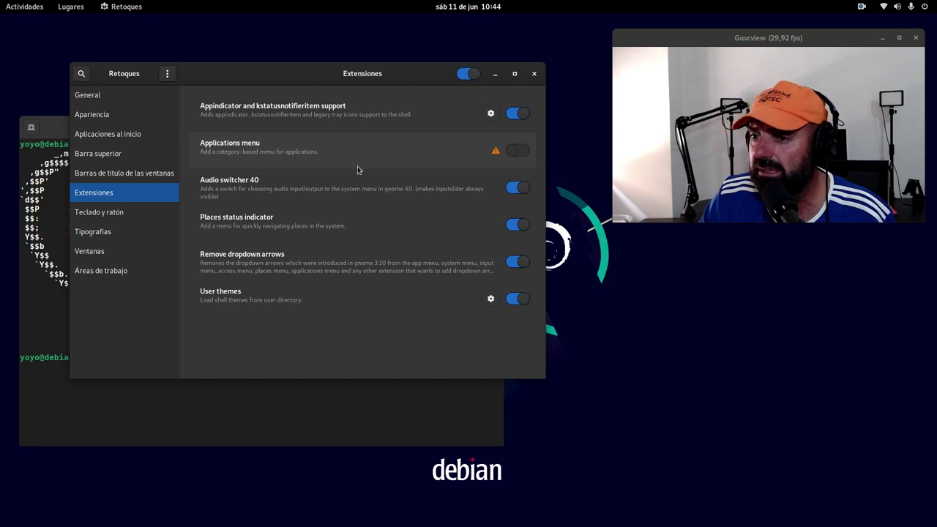
- Check the audio output and input device entries in the system menu, and look at the Lugares menu
{"action": "left_click", "coordinate": [898, 6]}
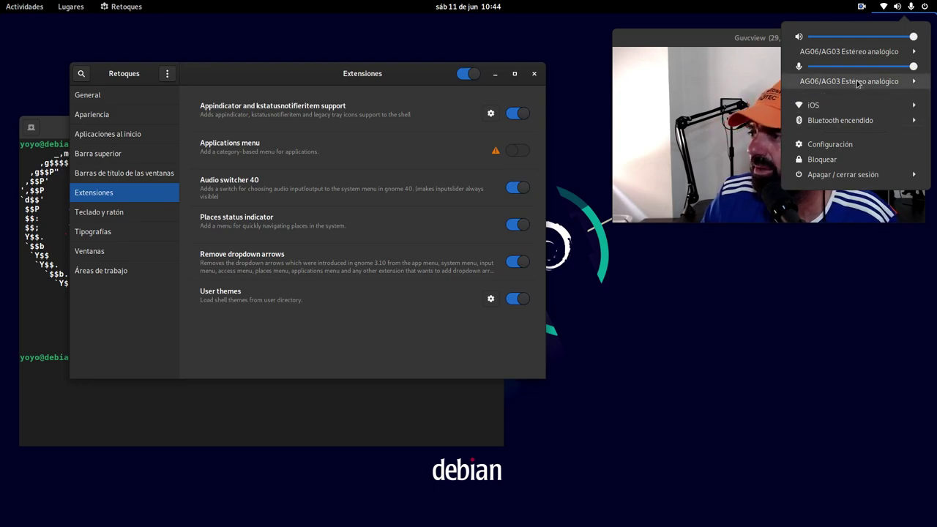
{"action": "left_click", "coordinate": [420, 76]}
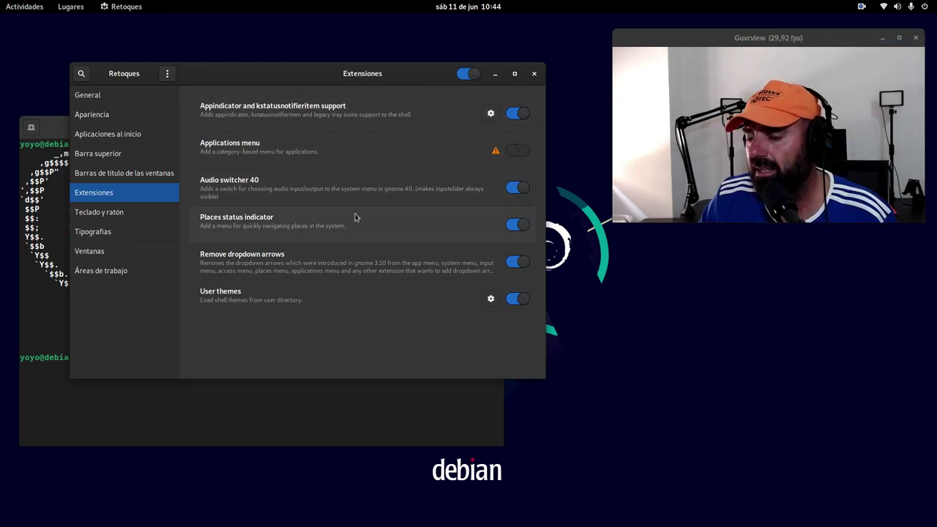
{"action": "left_click", "coordinate": [68, 11]}
{"action": "left_click", "coordinate": [298, 132]}
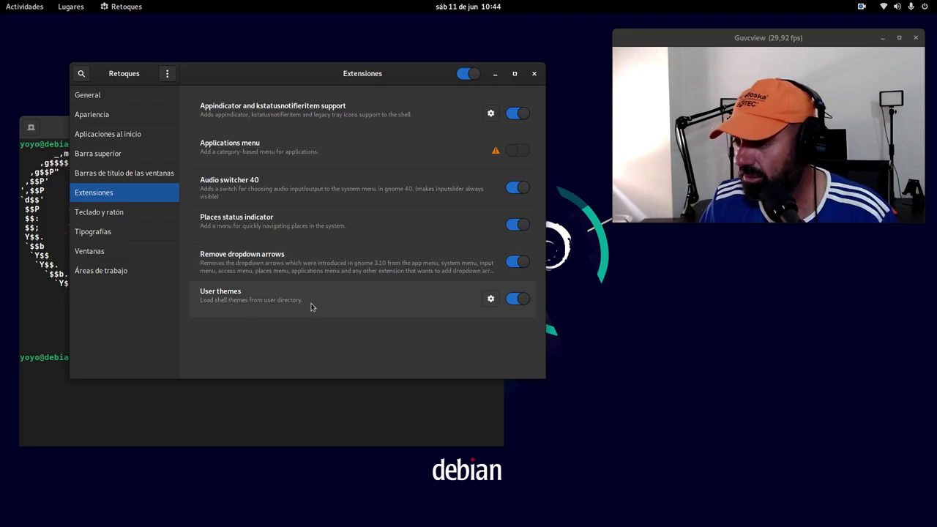
- Close Retoques and minimize the neofetch terminal
{"action": "left_click_drag", "start_coordinate": [348, 70], "coordinate": [369, 144]}
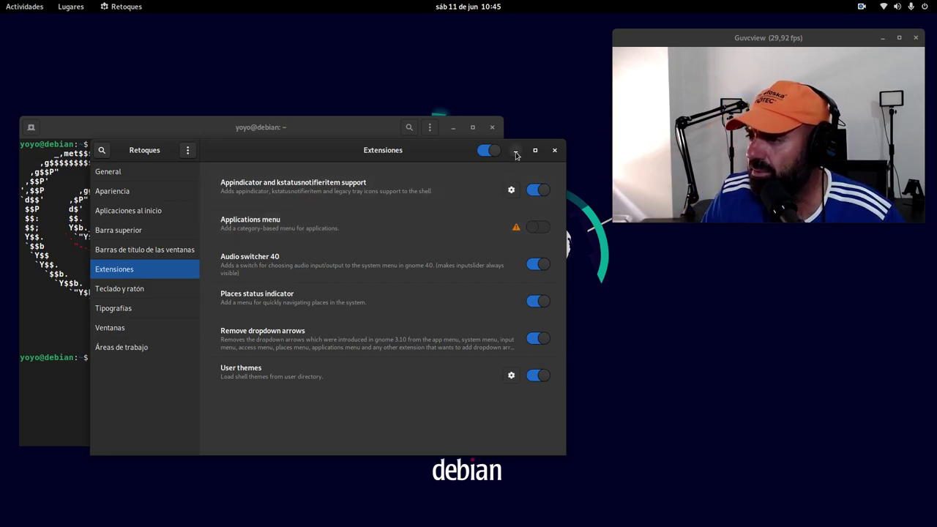
{"action": "left_click", "coordinate": [555, 150]}
{"action": "left_click", "coordinate": [454, 130]}
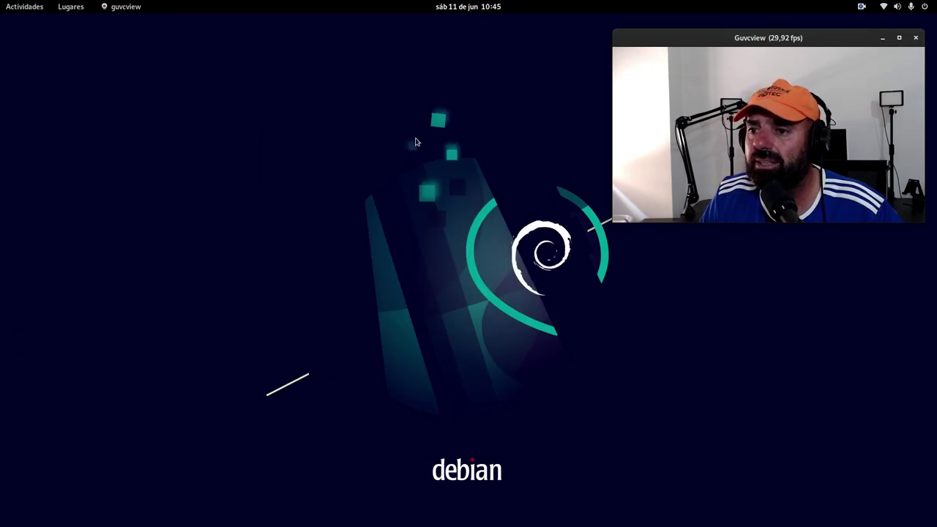
- Bring the btop terminal back up to check CPU load and temperatures
{"action": "key", "text": "super"}
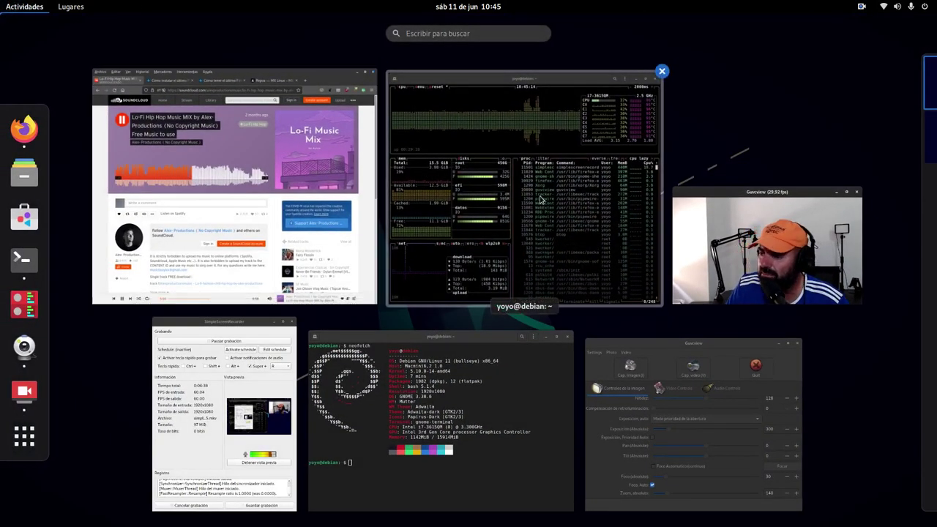
{"action": "left_click", "coordinate": [511, 192]}
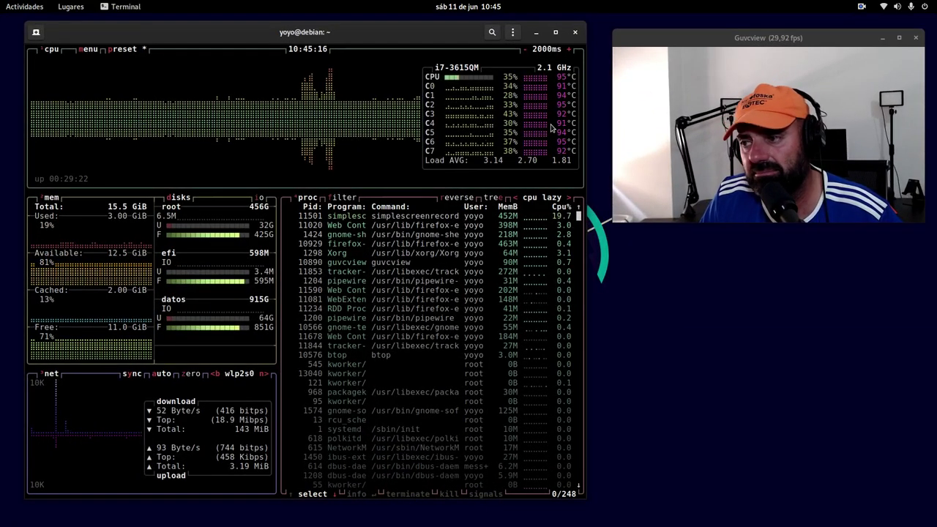
- Switch to Firefox and show the beginning of the Salmorejo Geek article on installing Pipewire 0.3.34 in Debian 11 Bullseye
{"action": "key", "text": "super"}
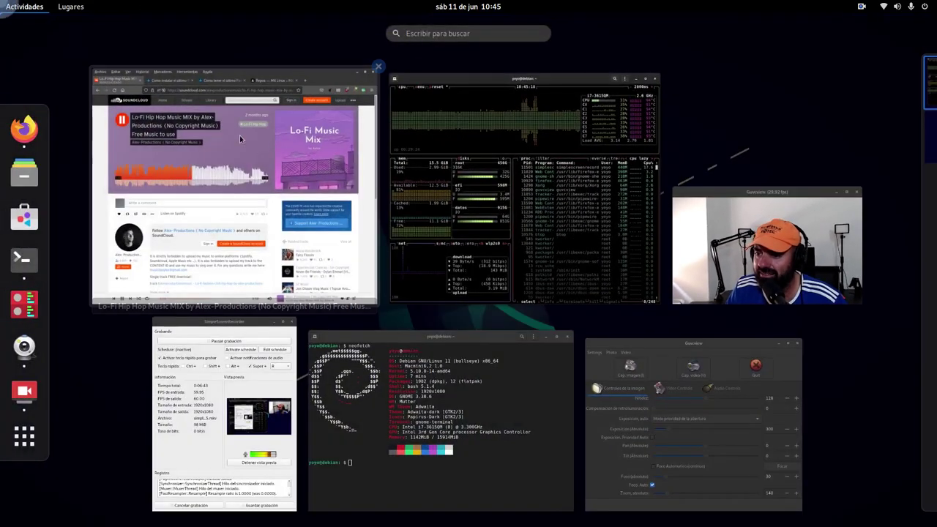
{"action": "left_click", "coordinate": [182, 87]}
{"action": "left_click", "coordinate": [163, 39]}
{"action": "scroll", "coordinate": [307, 300], "scroll_direction": "up", "scroll_amount": 15}
{"action": "scroll", "coordinate": [320, 300], "scroll_direction": "up", "scroll_amount": 5}
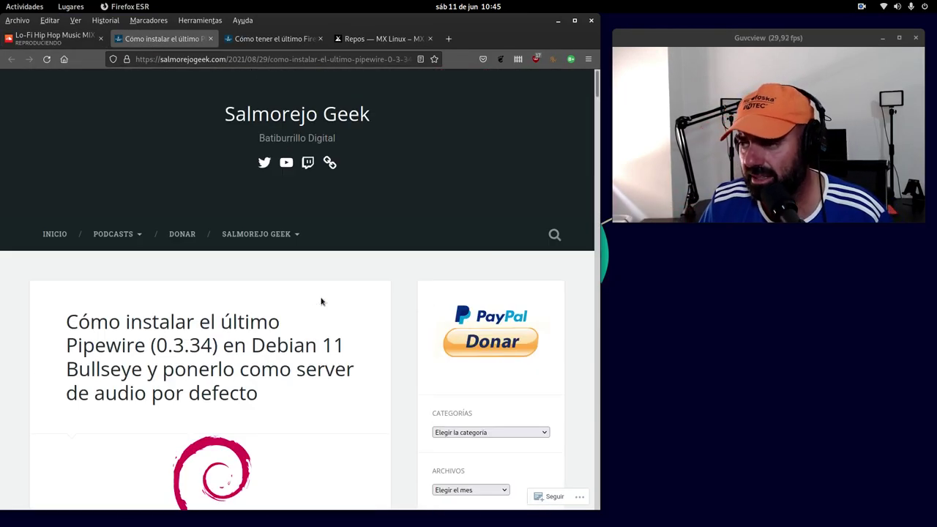
- Skim the whole Pipewire 0.3.34 installation article, from its introduction through the Carla section to the related posts
{"action": "scroll", "coordinate": [287, 328], "scroll_direction": "down", "scroll_amount": 3}
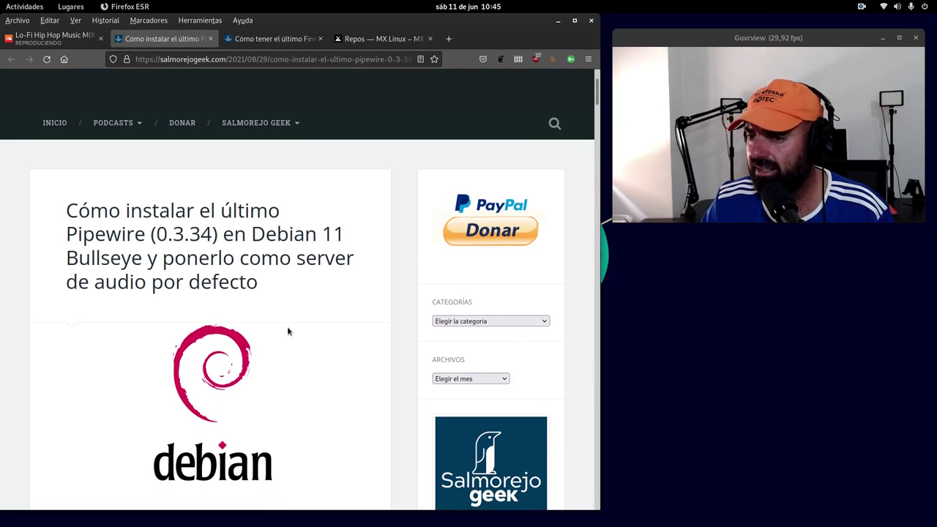
{"action": "scroll", "coordinate": [311, 273], "scroll_direction": "down", "scroll_amount": 2}
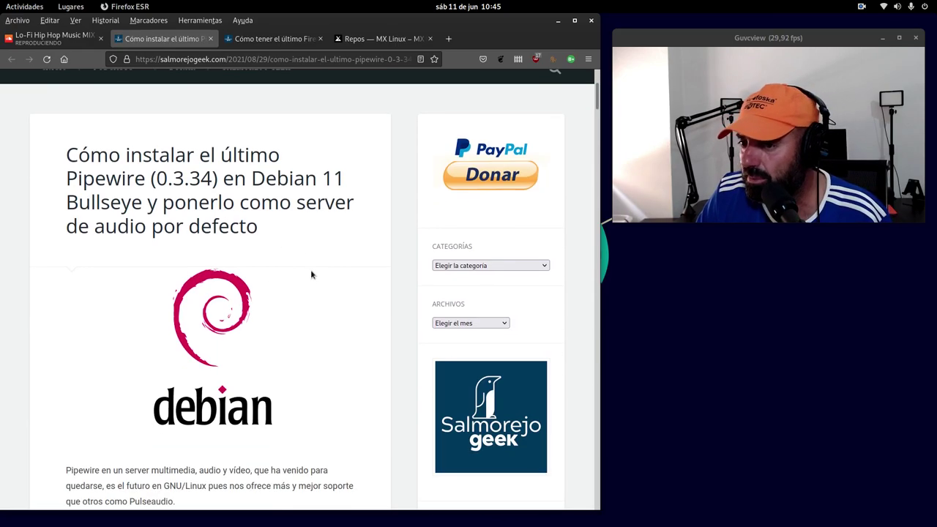
{"action": "scroll", "coordinate": [311, 274], "scroll_direction": "down", "scroll_amount": 3}
{"action": "scroll", "coordinate": [310, 274], "scroll_direction": "up", "scroll_amount": 3}
{"action": "scroll", "coordinate": [293, 300], "scroll_direction": "down", "scroll_amount": 8}
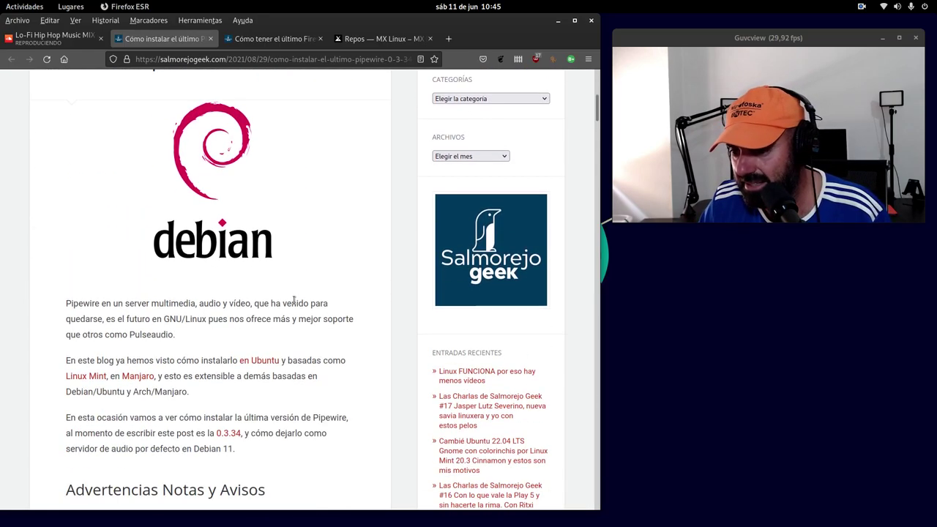
{"action": "scroll", "coordinate": [294, 303], "scroll_direction": "down", "scroll_amount": 7}
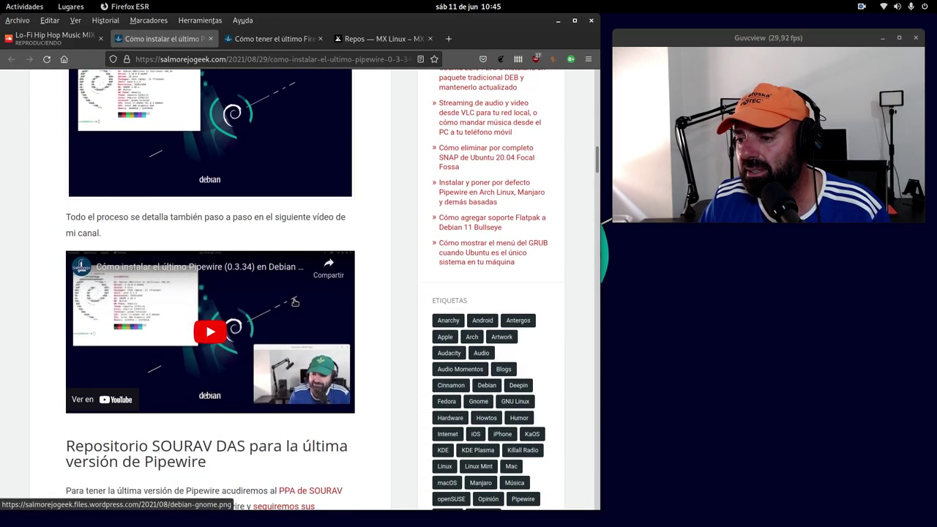
{"action": "scroll", "coordinate": [294, 303], "scroll_direction": "up", "scroll_amount": 1}
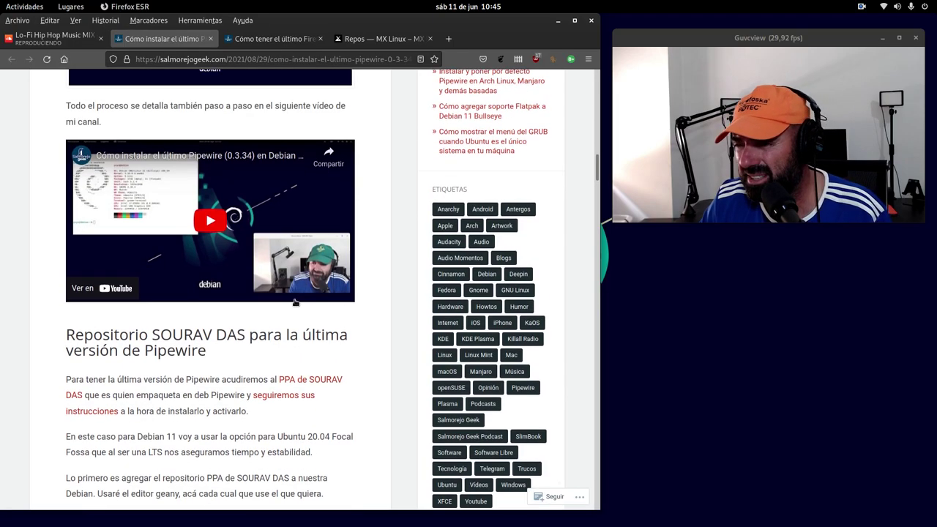
{"action": "scroll", "coordinate": [294, 302], "scroll_direction": "down", "scroll_amount": 15}
{"action": "scroll", "coordinate": [296, 302], "scroll_direction": "down", "scroll_amount": 20}
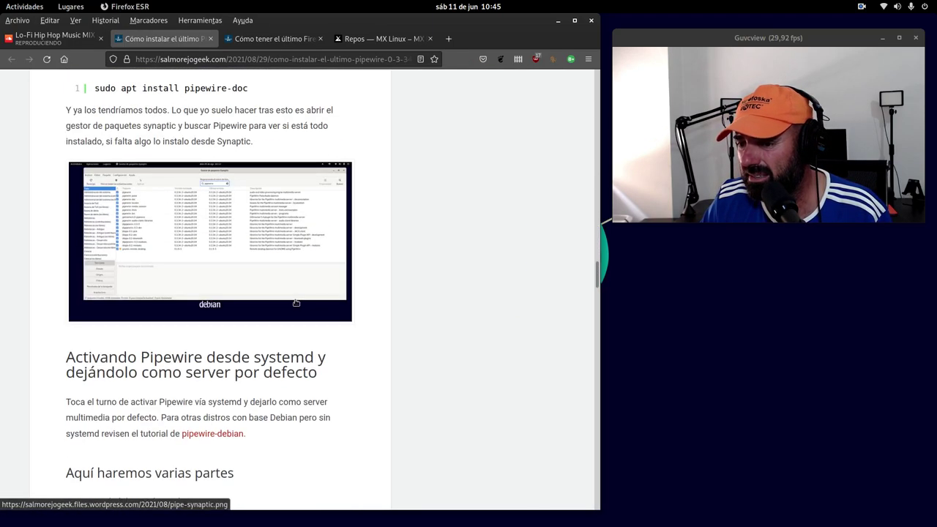
{"action": "scroll", "coordinate": [295, 302], "scroll_direction": "down", "scroll_amount": 20}
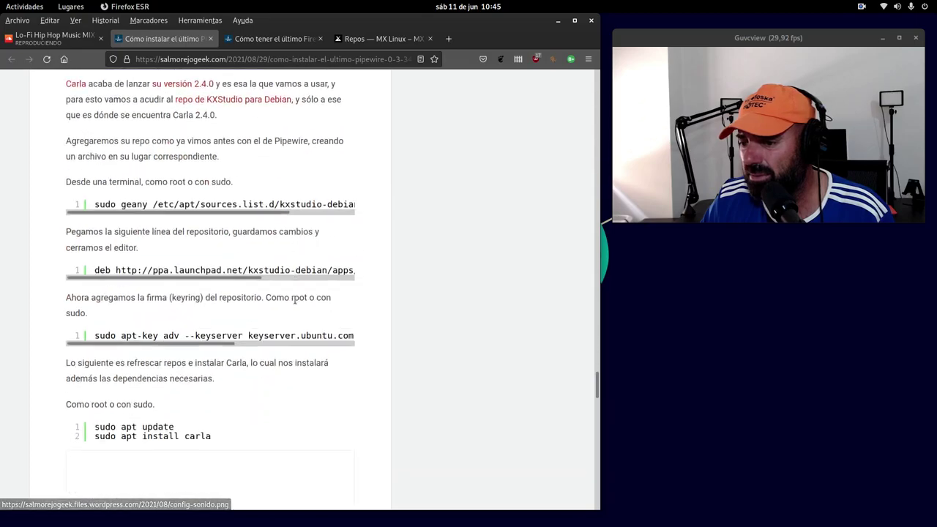
{"action": "scroll", "coordinate": [296, 303], "scroll_direction": "down", "scroll_amount": 3}
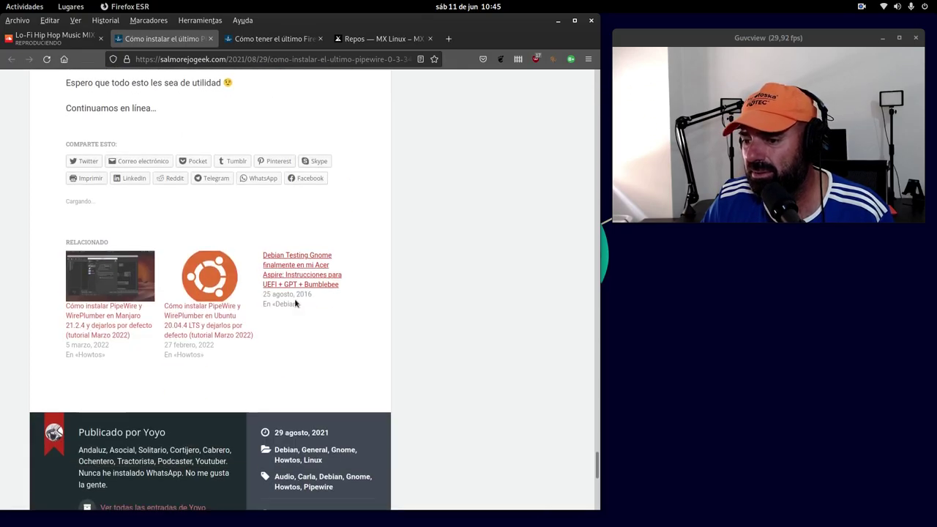
- Review the article's notes, the Pipewire repository and package installation commands, and the systemd activation section
{"action": "scroll", "coordinate": [303, 376], "scroll_direction": "up", "scroll_amount": 20}
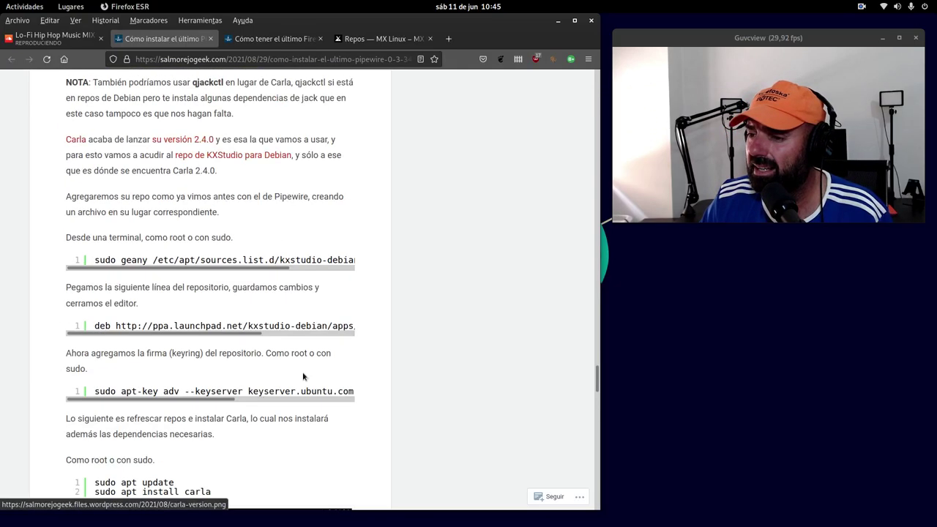
{"action": "scroll", "coordinate": [302, 381], "scroll_direction": "up", "scroll_amount": 15}
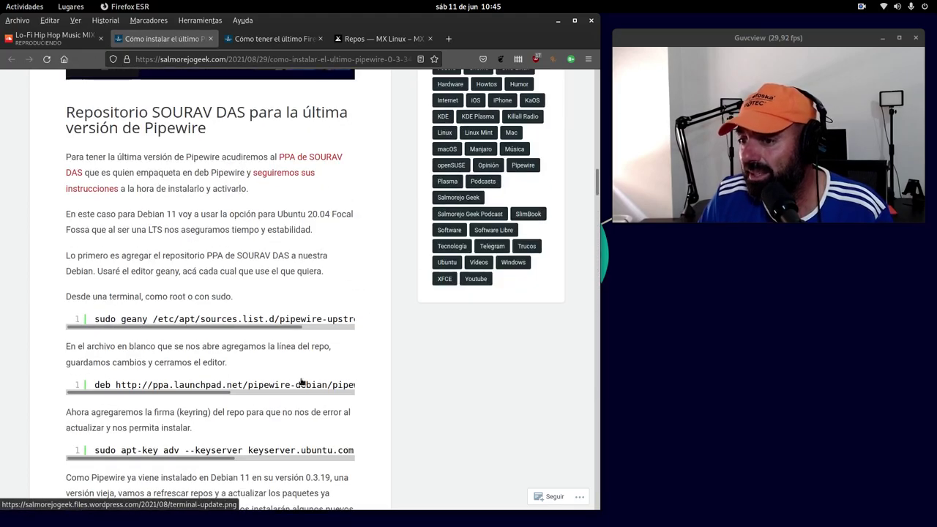
{"action": "scroll", "coordinate": [314, 366], "scroll_direction": "down", "scroll_amount": 3}
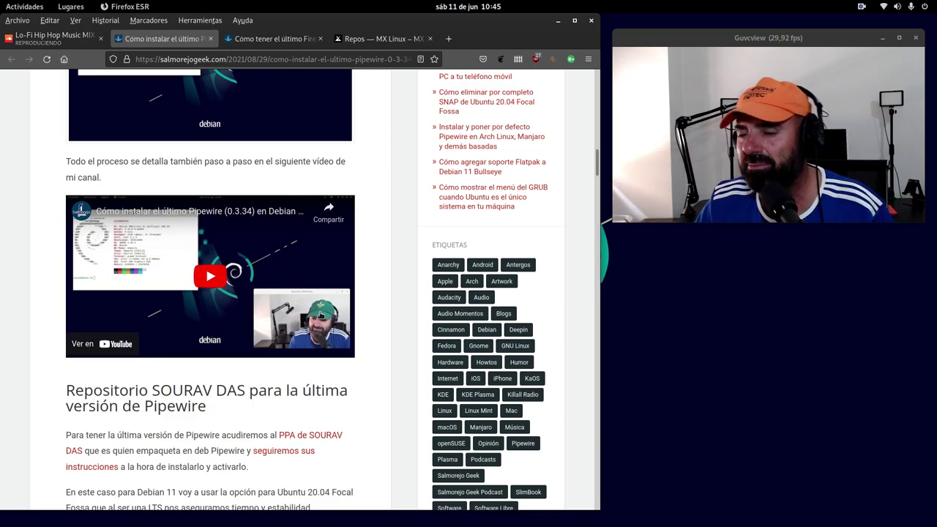
{"action": "scroll", "coordinate": [320, 315], "scroll_direction": "up", "scroll_amount": 12}
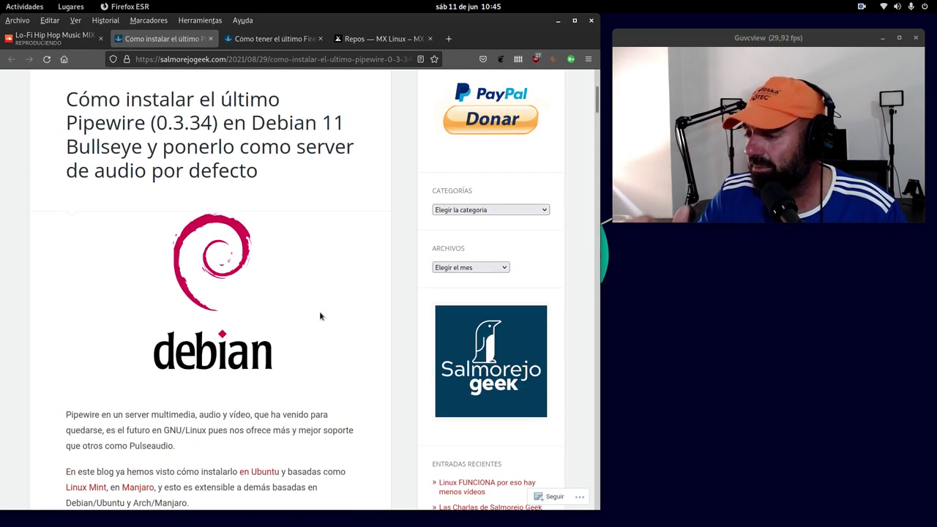
{"action": "scroll", "coordinate": [303, 313], "scroll_direction": "down", "scroll_amount": 3}
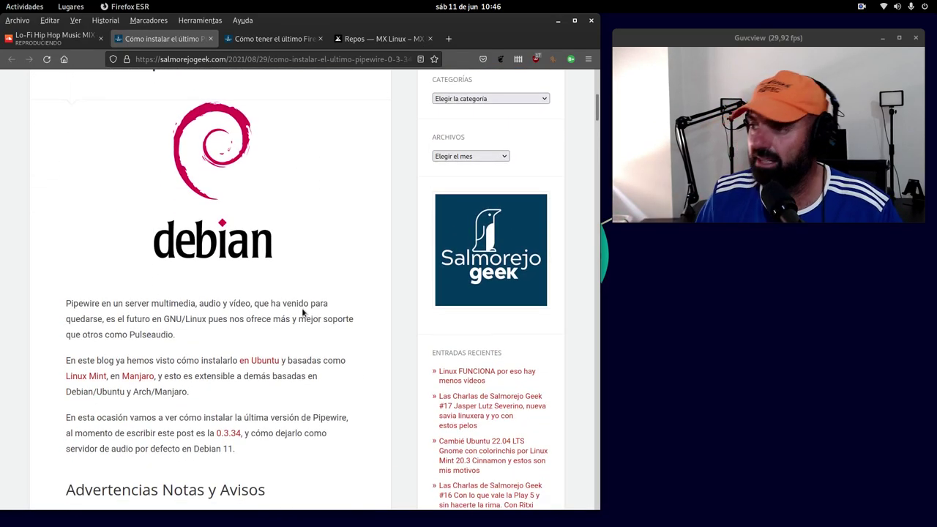
{"action": "scroll", "coordinate": [303, 312], "scroll_direction": "down", "scroll_amount": 10}
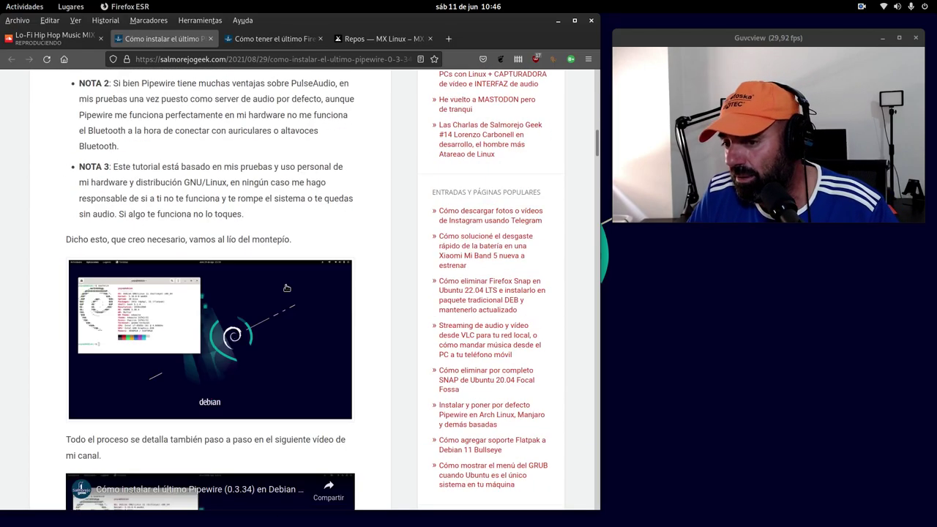
{"action": "scroll", "coordinate": [278, 290], "scroll_direction": "down", "scroll_amount": 5}
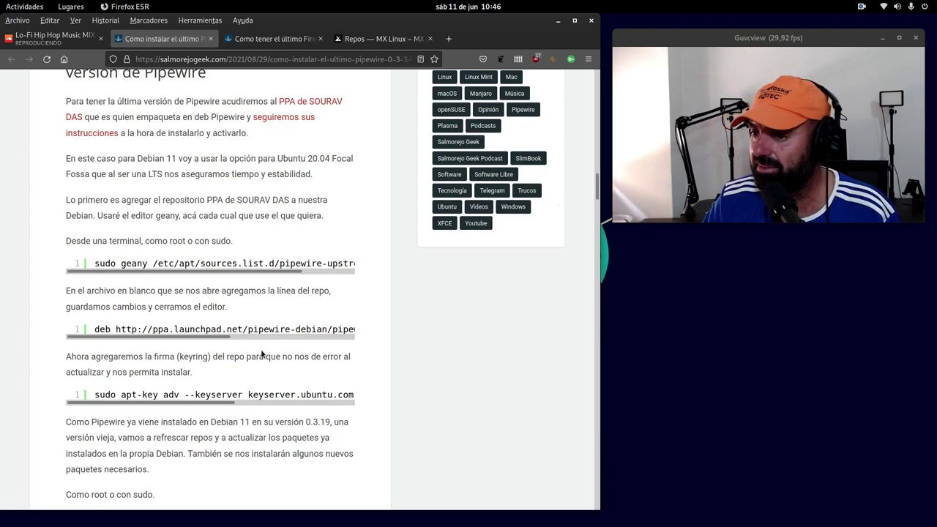
{"action": "scroll", "coordinate": [261, 354], "scroll_direction": "down", "scroll_amount": 20}
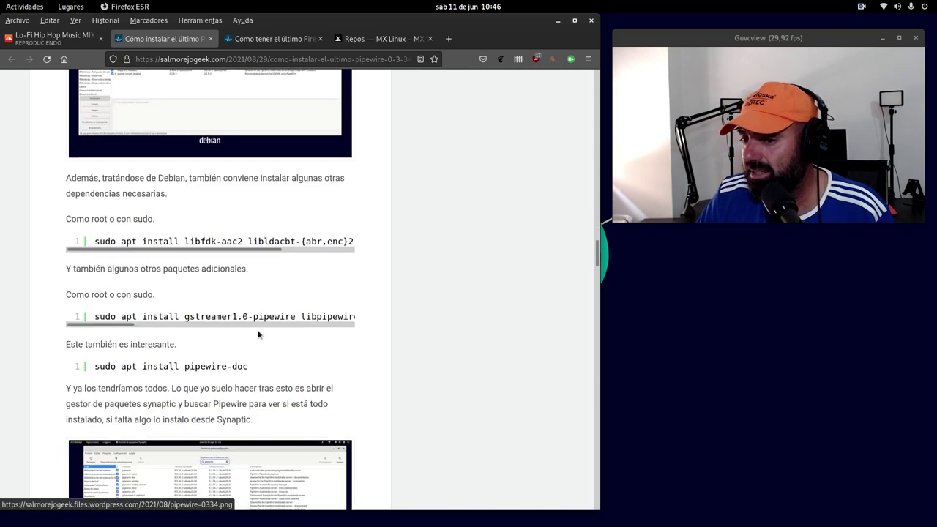
{"action": "scroll", "coordinate": [257, 334], "scroll_direction": "up", "scroll_amount": 3}
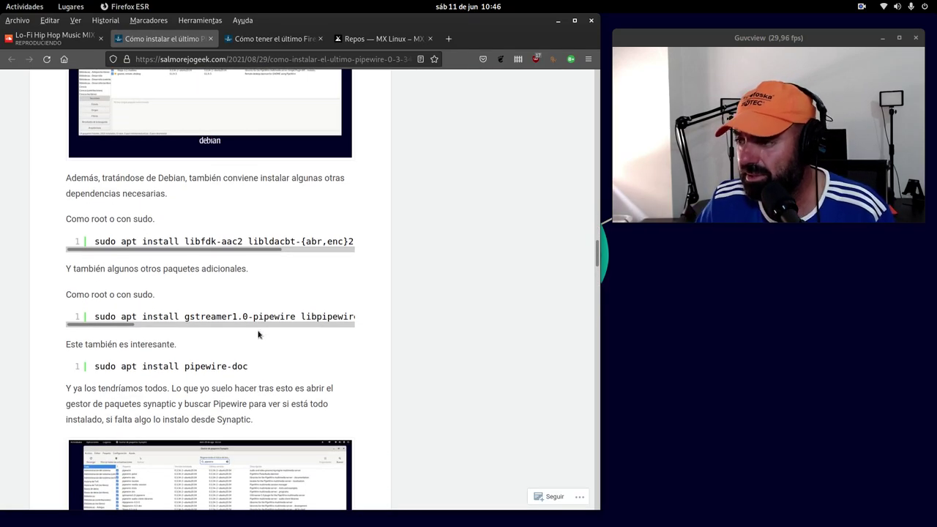
{"action": "scroll", "coordinate": [117, 317], "scroll_direction": "down", "scroll_amount": 2}
{"action": "scroll", "coordinate": [117, 317], "scroll_direction": "down", "scroll_amount": 7}
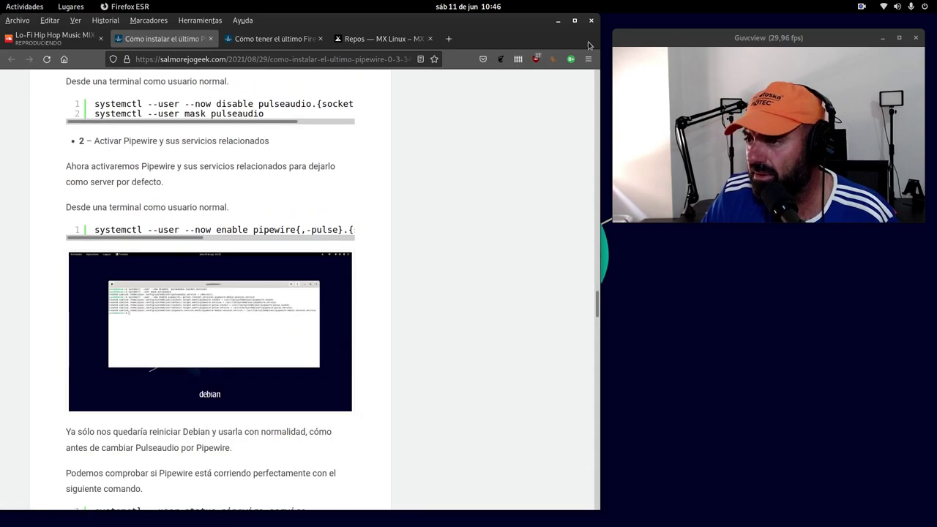
- Minimize Firefox and the btop terminal, and open the Equipo location in the file manager
{"action": "left_click", "coordinate": [558, 22]}
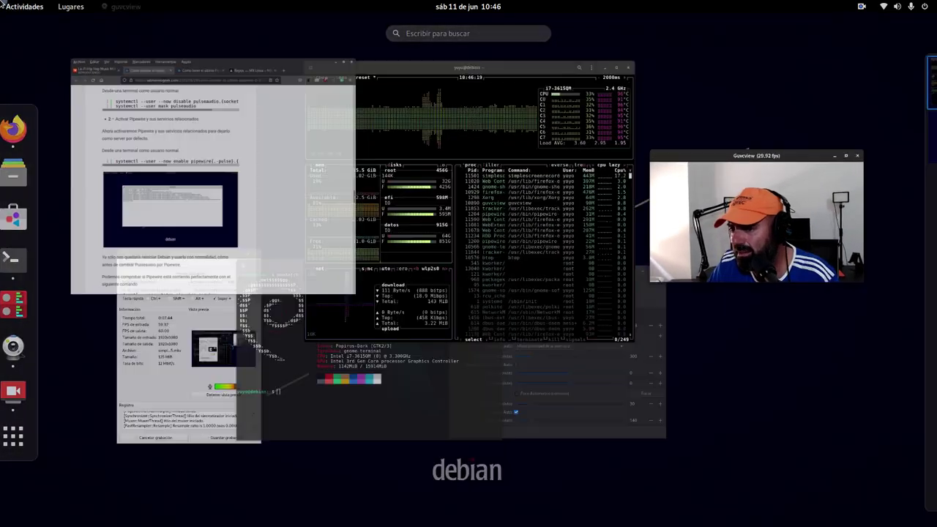
{"action": "left_click", "coordinate": [2, 4]}
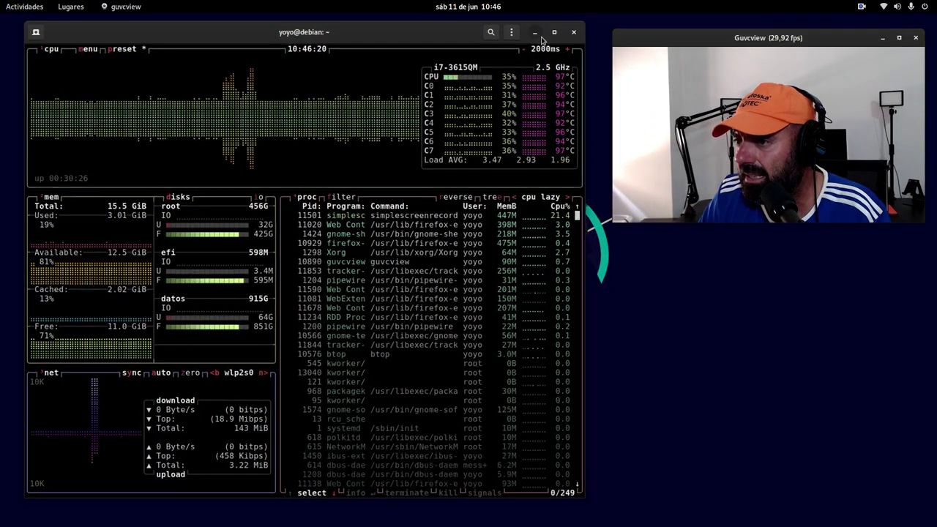
{"action": "left_click", "coordinate": [542, 35]}
{"action": "mouse_move", "coordinate": [2, 3]}
{"action": "left_click", "coordinate": [71, 7]}
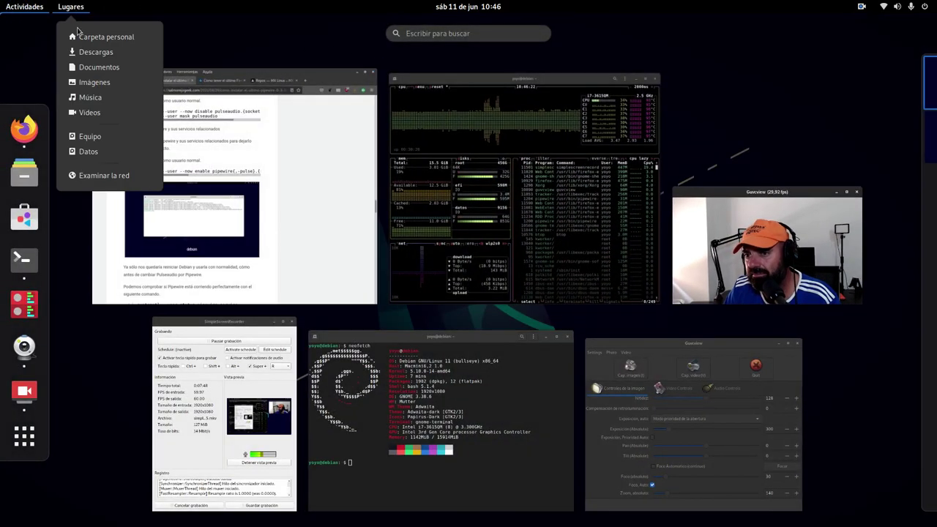
{"action": "left_click", "coordinate": [102, 140]}
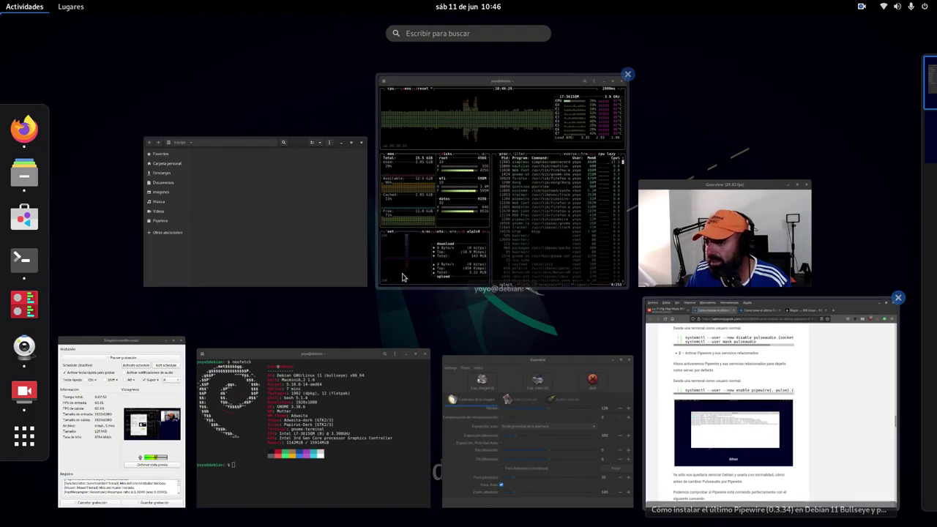
{"action": "left_click", "coordinate": [231, 272]}
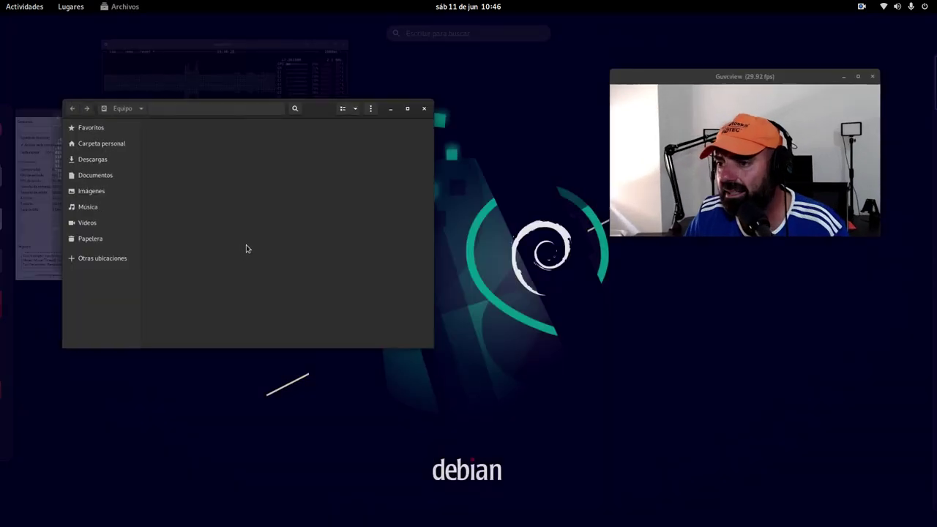
- Browse to the /etc/apt/sources.list.d folder in the file manager
{"action": "left_click", "coordinate": [422, 143]}
{"action": "double_click", "coordinate": [414, 143]}
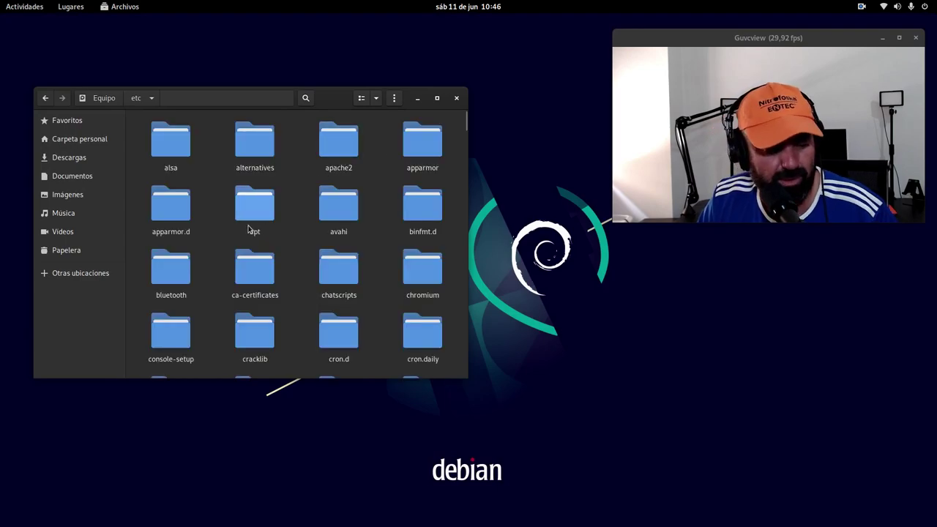
{"action": "double_click", "coordinate": [257, 209]}
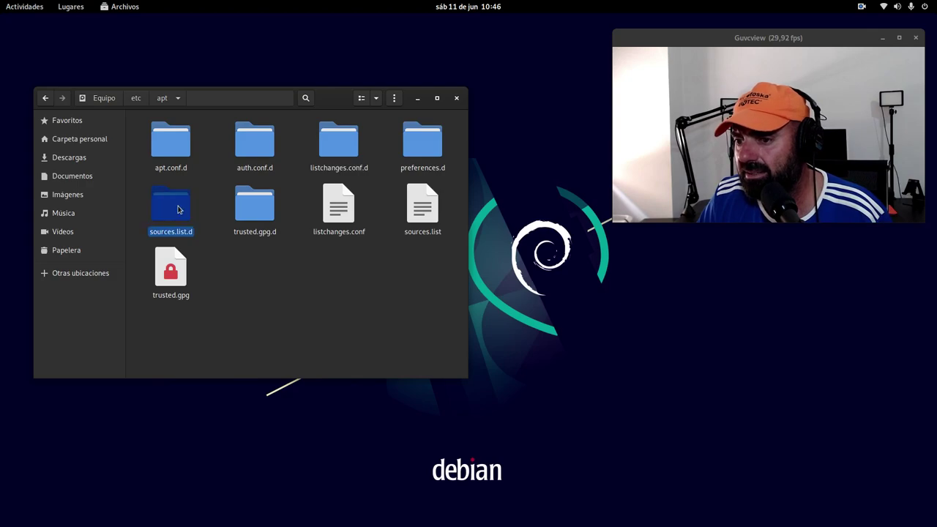
{"action": "double_click", "coordinate": [174, 207]}
- Open pipewire-upstream.list in the text editor to show the Pipewire repository lines
{"action": "left_click", "coordinate": [341, 142]}
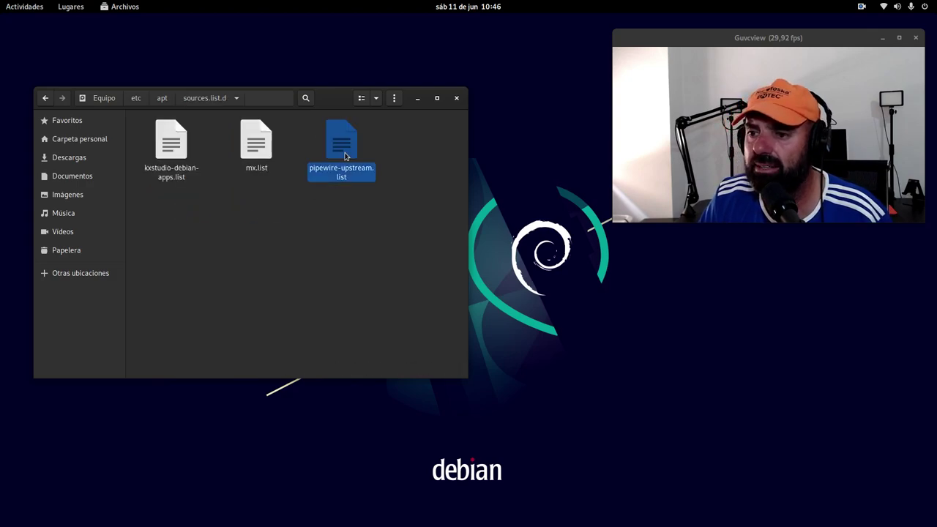
{"action": "right_click", "coordinate": [344, 153]}
{"action": "left_click", "coordinate": [370, 162]}
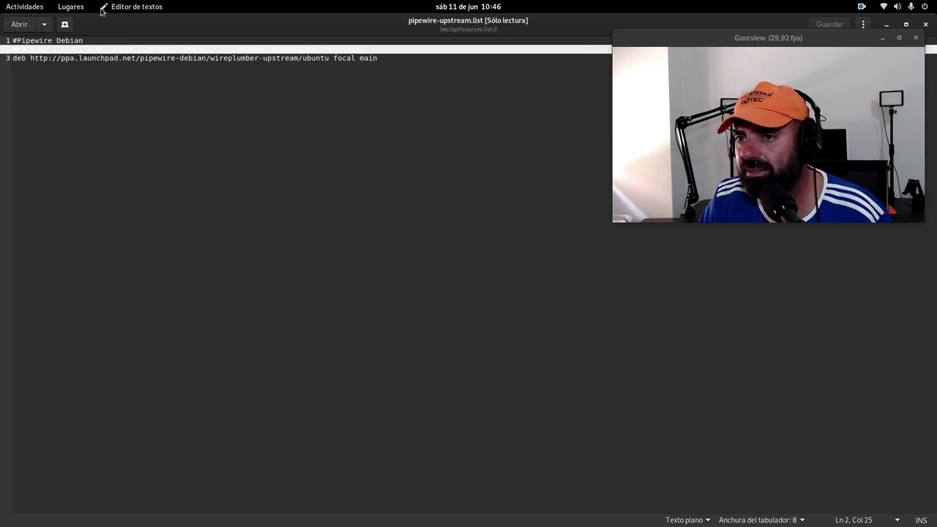
- Look for the text editor's preferences in its menus, moving the webcam window lower on the screen
{"action": "left_click", "coordinate": [131, 7]}
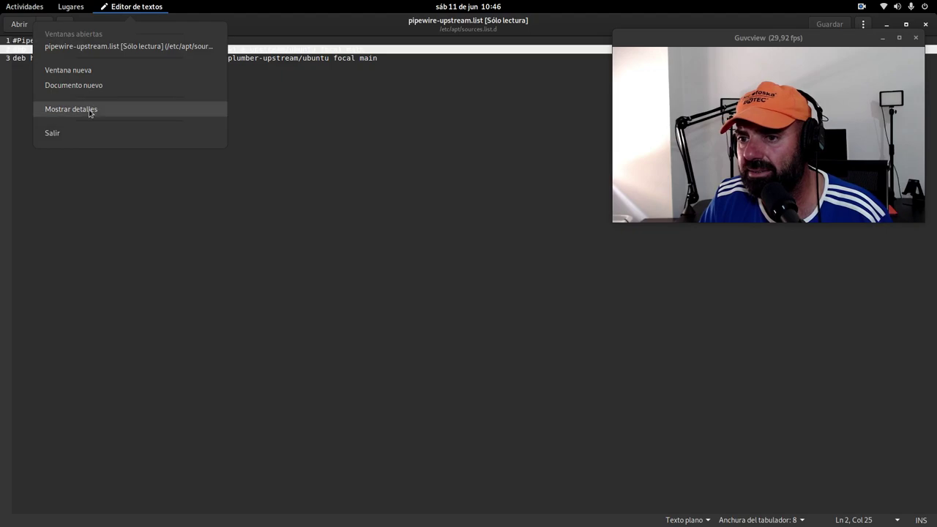
{"action": "left_click", "coordinate": [191, 200]}
{"action": "left_click_drag", "start_coordinate": [819, 41], "coordinate": [816, 109]}
{"action": "left_click", "coordinate": [861, 25]}
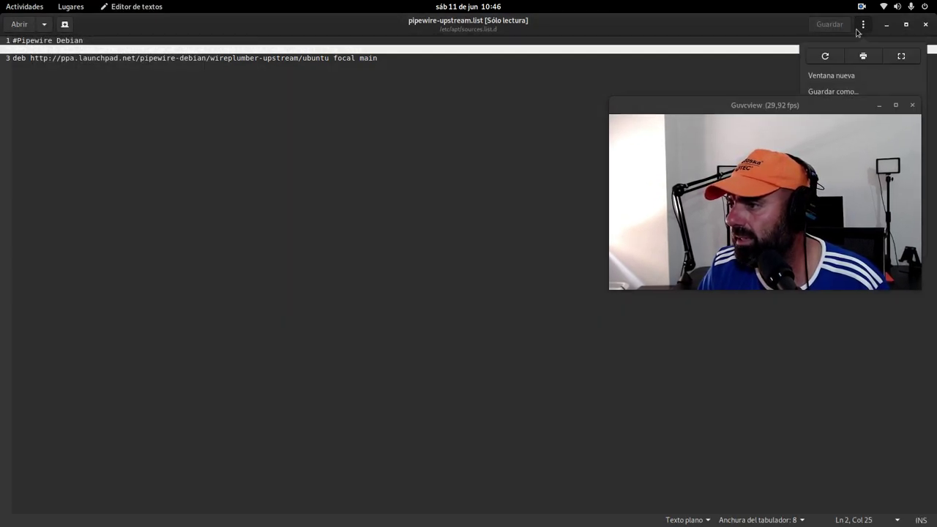
{"action": "left_click", "coordinate": [559, 142]}
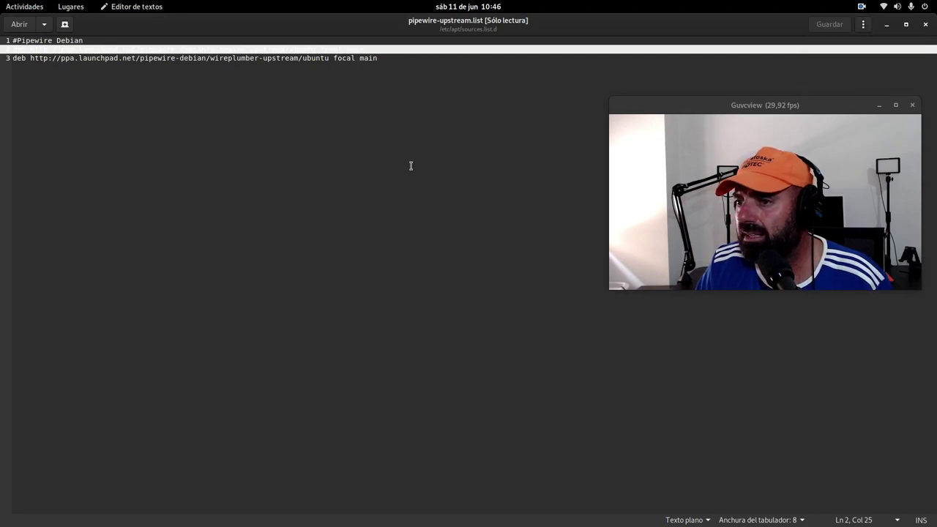
{"action": "left_click", "coordinate": [117, 8]}
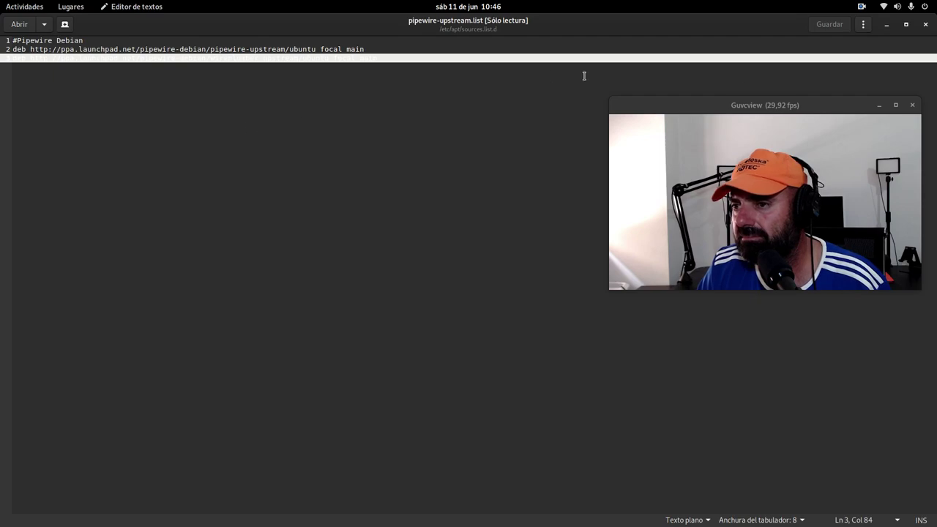
- Move the Guvcview webcam window away from the editor's menu and restore the maximized editor to a smaller window
{"action": "left_click", "coordinate": [863, 24]}
{"action": "left_click_drag", "start_coordinate": [811, 110], "coordinate": [612, 235]}
{"action": "left_click", "coordinate": [778, 133]}
{"action": "left_click", "coordinate": [903, 58]}
{"action": "left_click", "coordinate": [906, 25]}
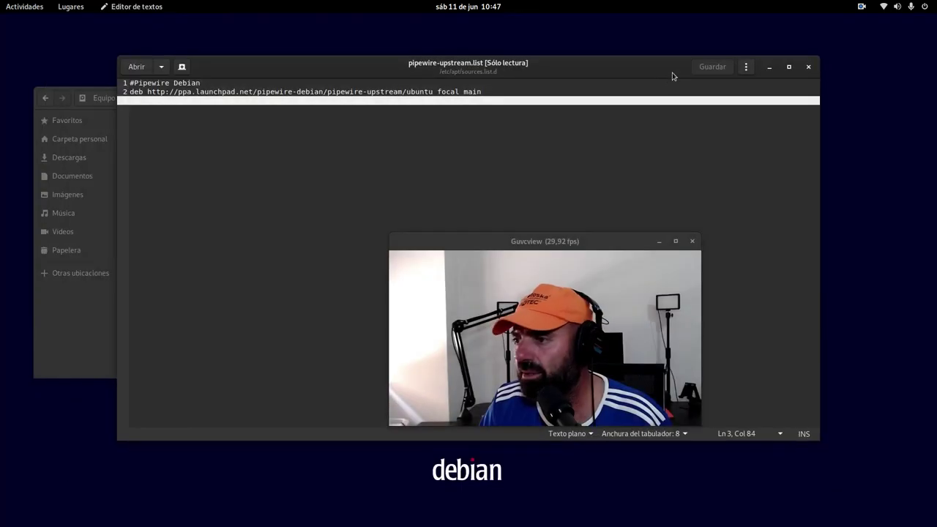
- Open the text editor's Preferencias dialog, shifting the webcam window clear of the menu
{"action": "left_click", "coordinate": [746, 67]}
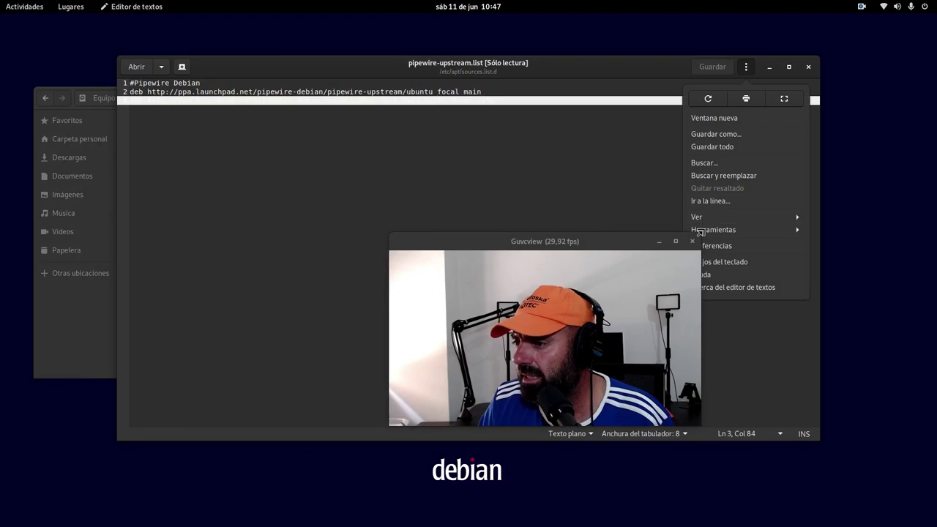
{"action": "left_click_drag", "start_coordinate": [633, 245], "coordinate": [525, 246]}
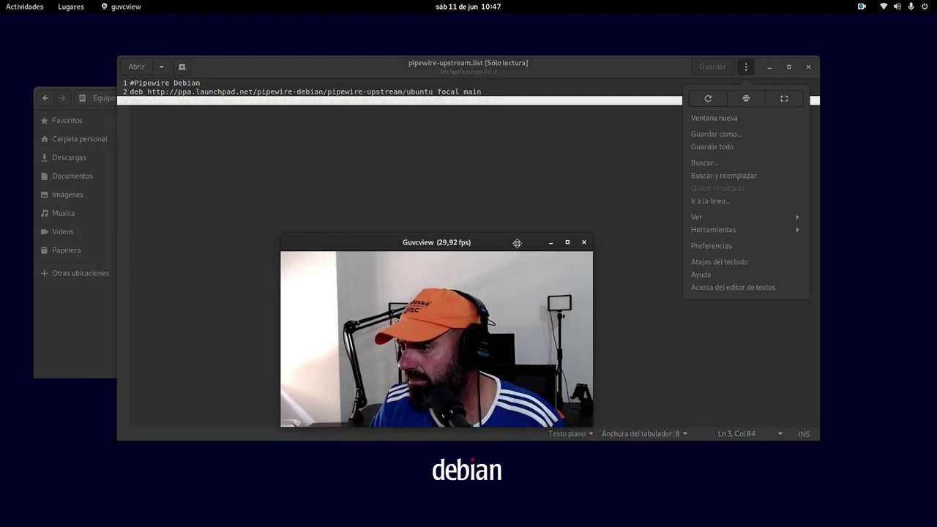
{"action": "left_click", "coordinate": [707, 246]}
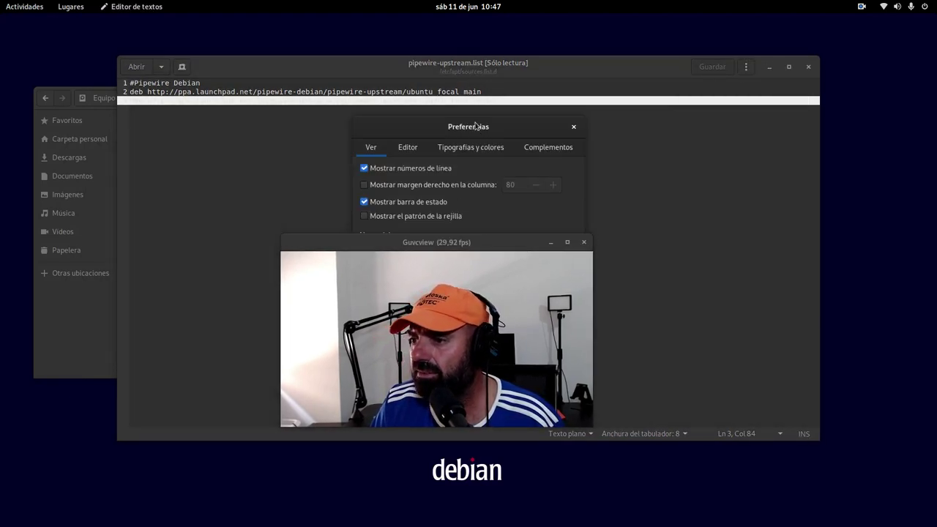
- Set the text editor's color scheme to Solar oscuro, moving the Preferencias dialog and the webcam window apart
{"action": "left_click_drag", "start_coordinate": [527, 127], "coordinate": [335, 75]}
{"action": "left_click_drag", "start_coordinate": [397, 242], "coordinate": [644, 199]}
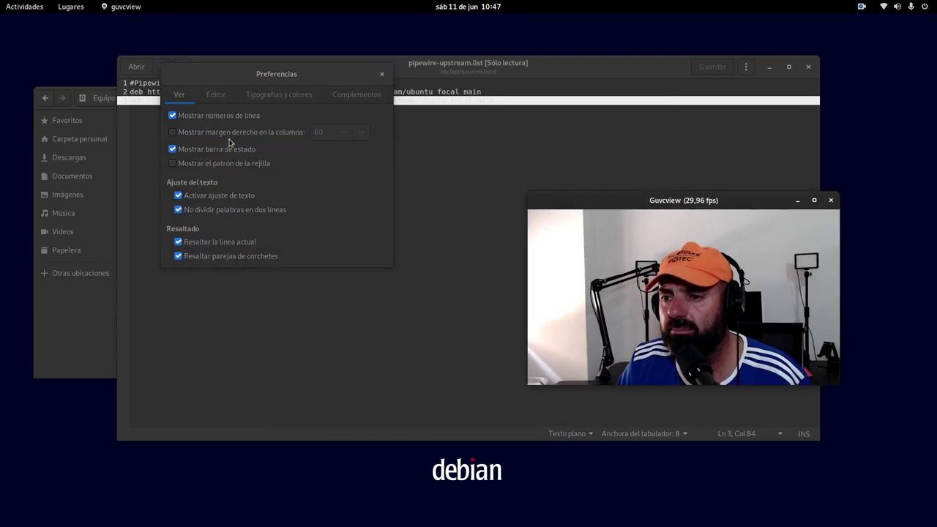
{"action": "left_click", "coordinate": [275, 95]}
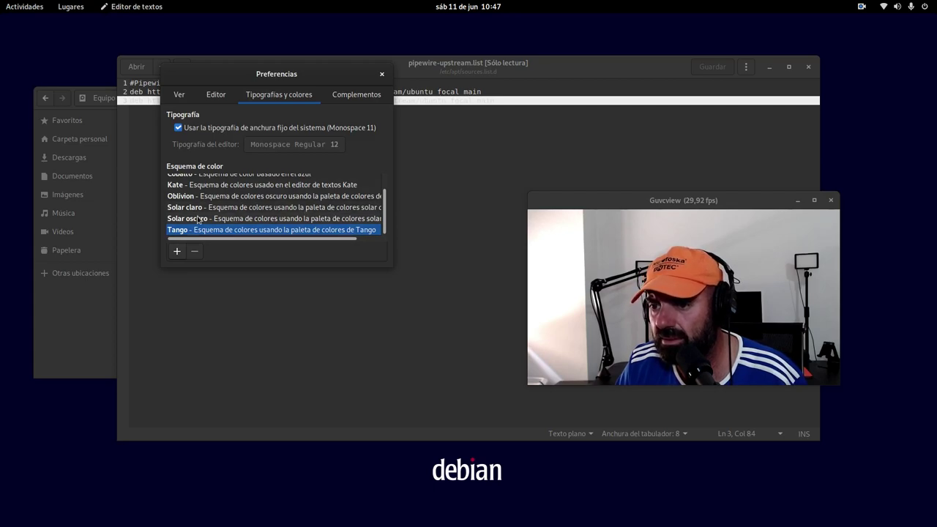
{"action": "left_click", "coordinate": [220, 218]}
{"action": "left_click", "coordinate": [381, 74]}
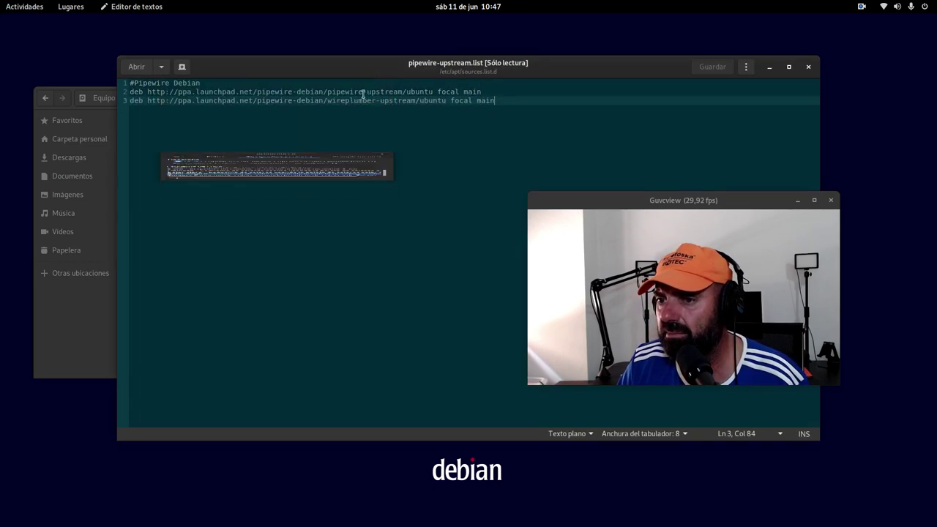
- Highlight the pipewire-upstream and wireplumber-upstream repository lines in turn to point them out, moving the webcam window slightly aside
{"action": "left_click_drag", "start_coordinate": [688, 207], "coordinate": [726, 187]}
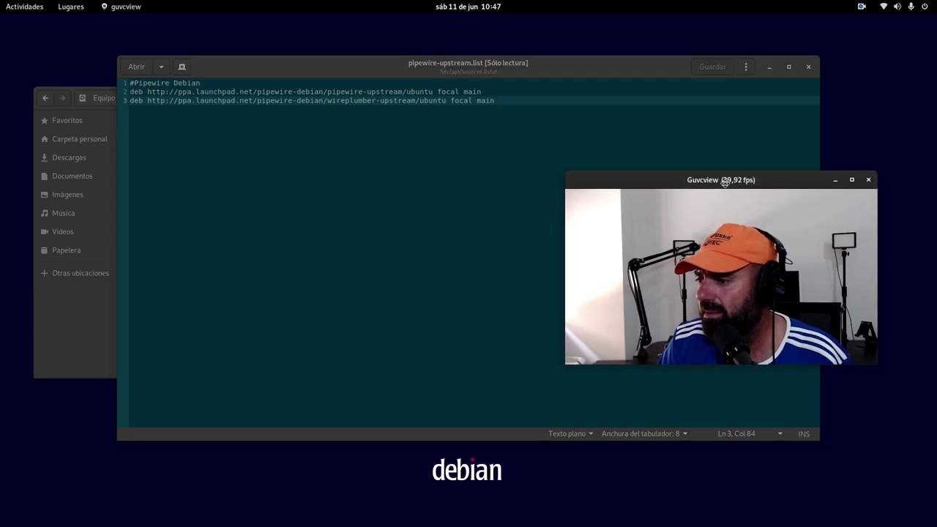
{"action": "left_click", "coordinate": [508, 112]}
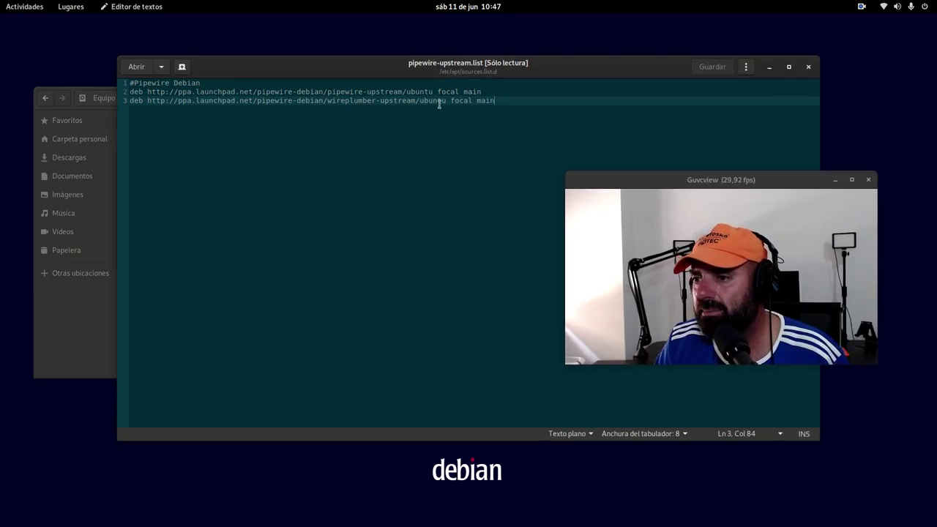
{"action": "left_click_drag", "start_coordinate": [487, 91], "coordinate": [129, 92]}
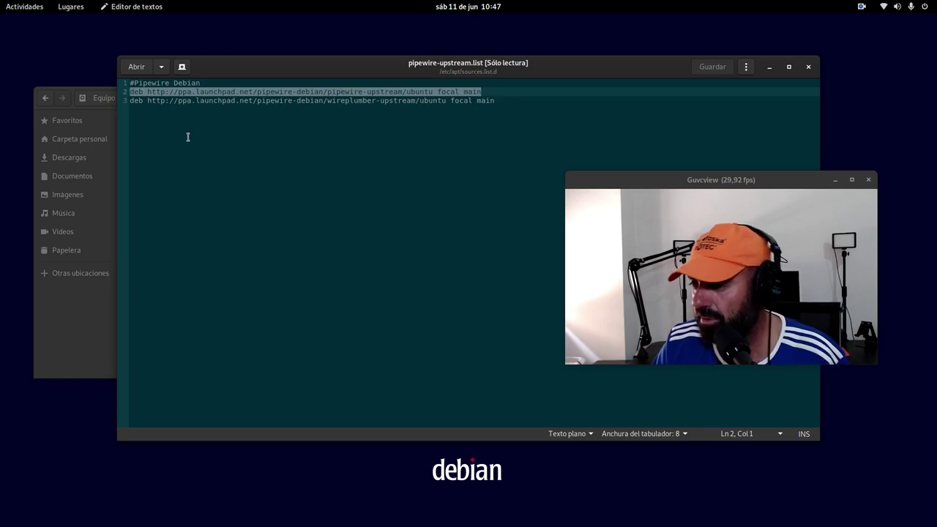
{"action": "left_click", "coordinate": [254, 175]}
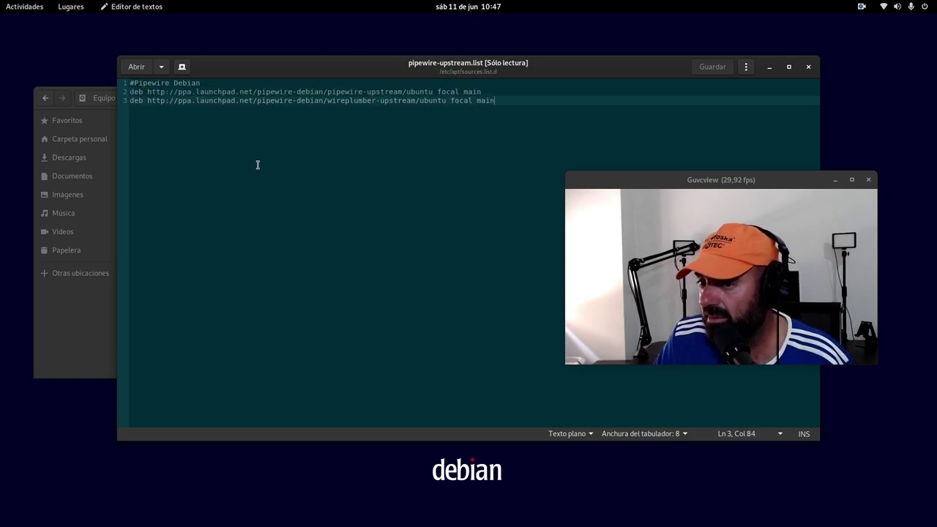
{"action": "left_click_drag", "start_coordinate": [499, 100], "coordinate": [315, 100]}
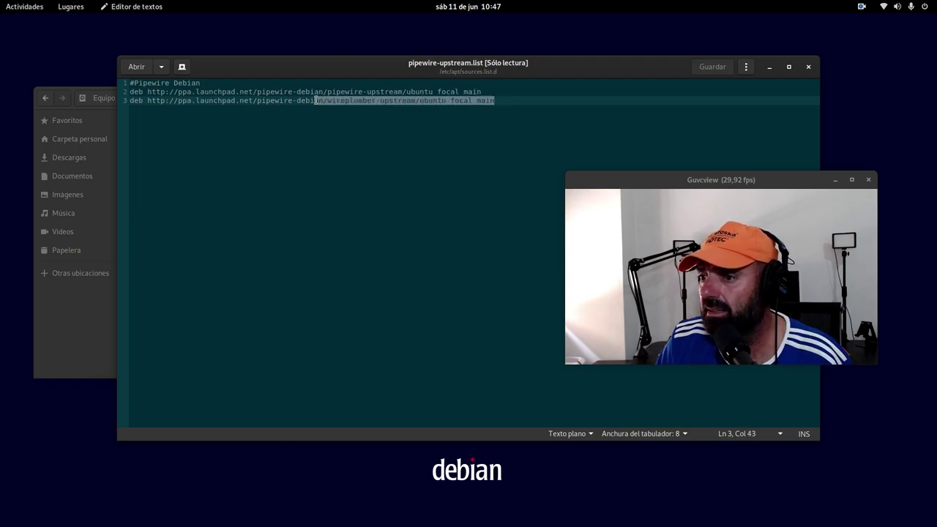
{"action": "left_click", "coordinate": [325, 147]}
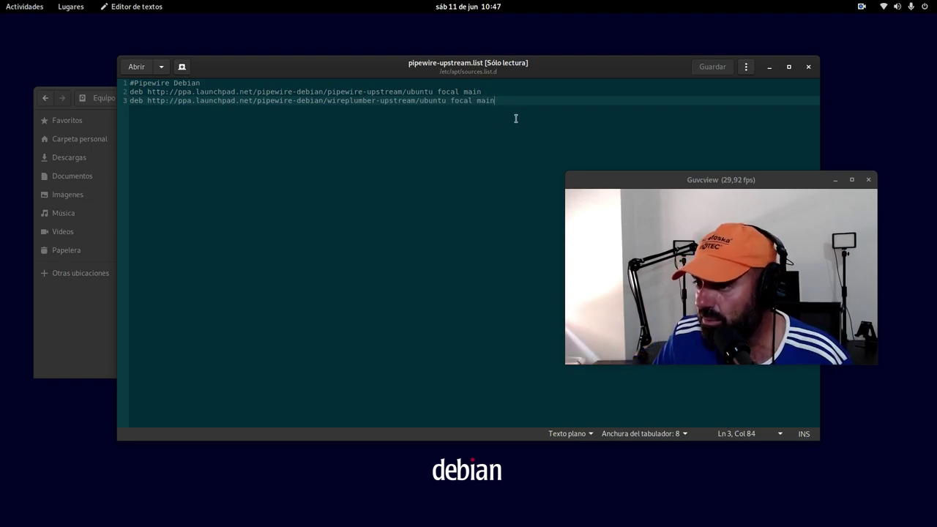
{"action": "left_click_drag", "start_coordinate": [492, 100], "coordinate": [110, 98]}
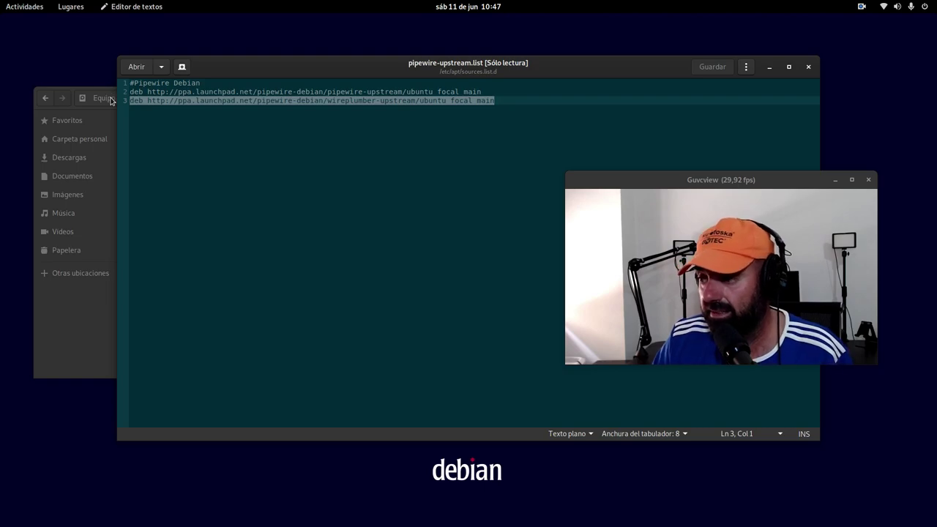
{"action": "left_click", "coordinate": [239, 180]}
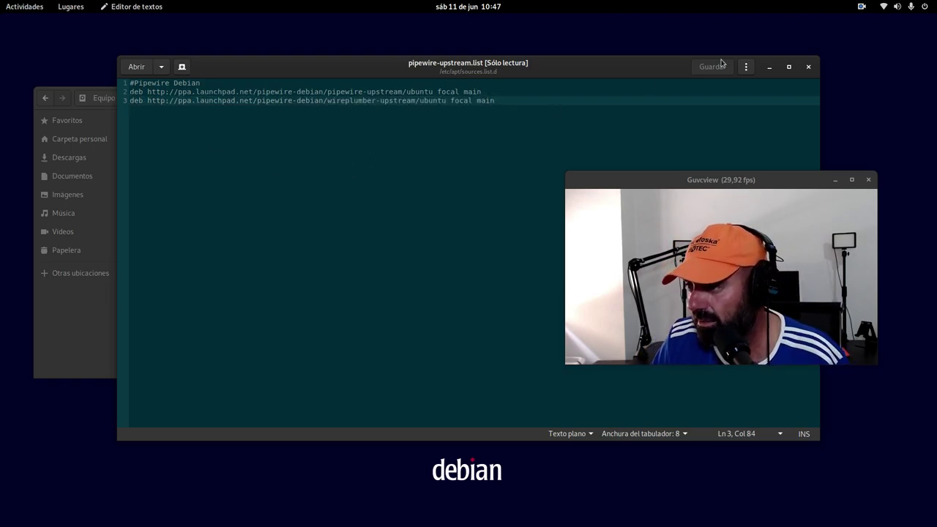
- Close the text editor and launch Carla, showing its Patchbay with the webcam window moved clear of the audio connections
{"action": "left_click", "coordinate": [807, 66]}
{"action": "key", "text": "super"}
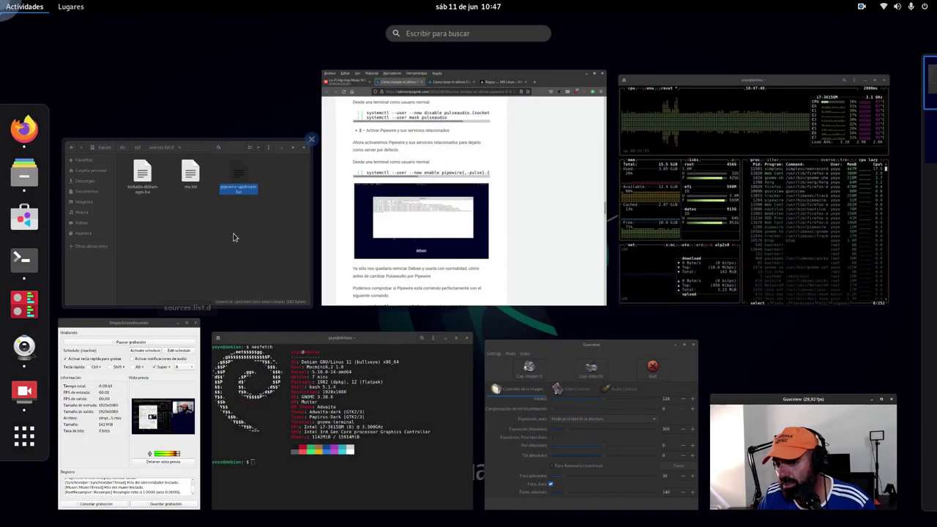
{"action": "key", "text": "super"}
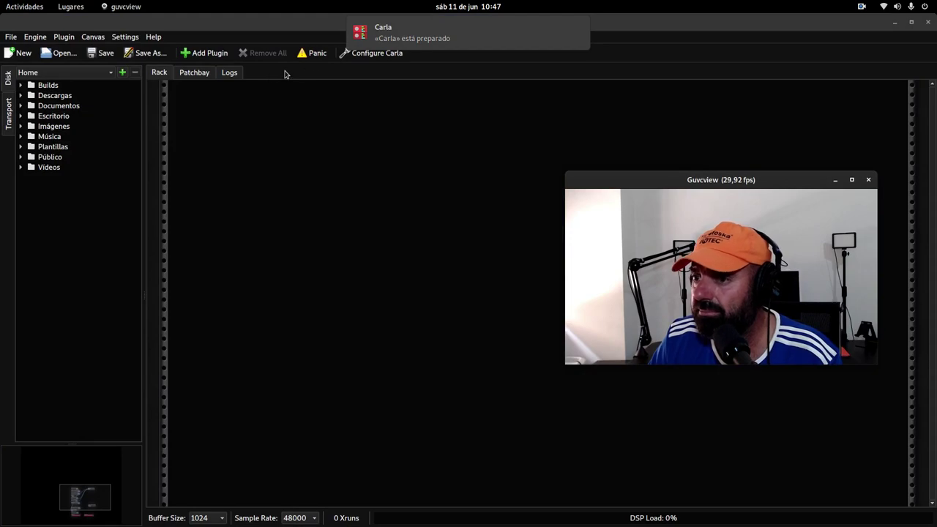
{"action": "left_click", "coordinate": [198, 76]}
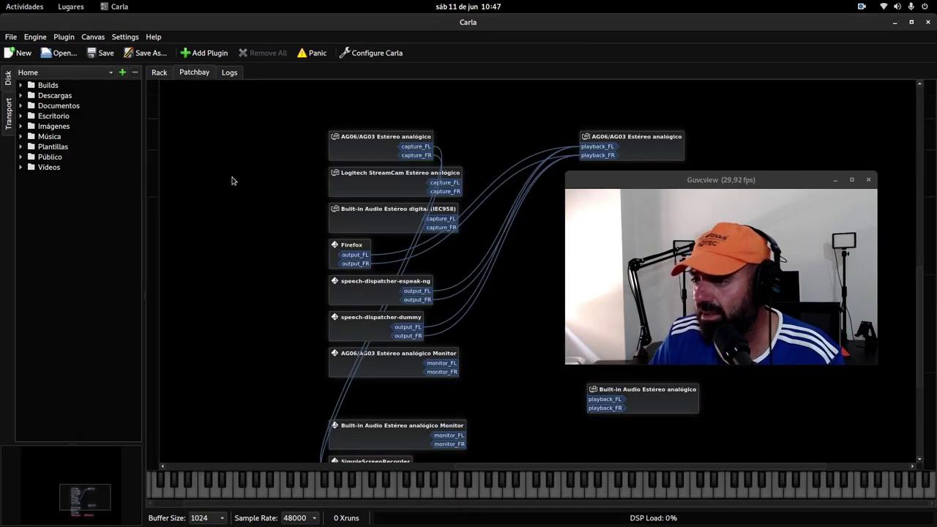
{"action": "left_click_drag", "start_coordinate": [706, 186], "coordinate": [755, 303]}
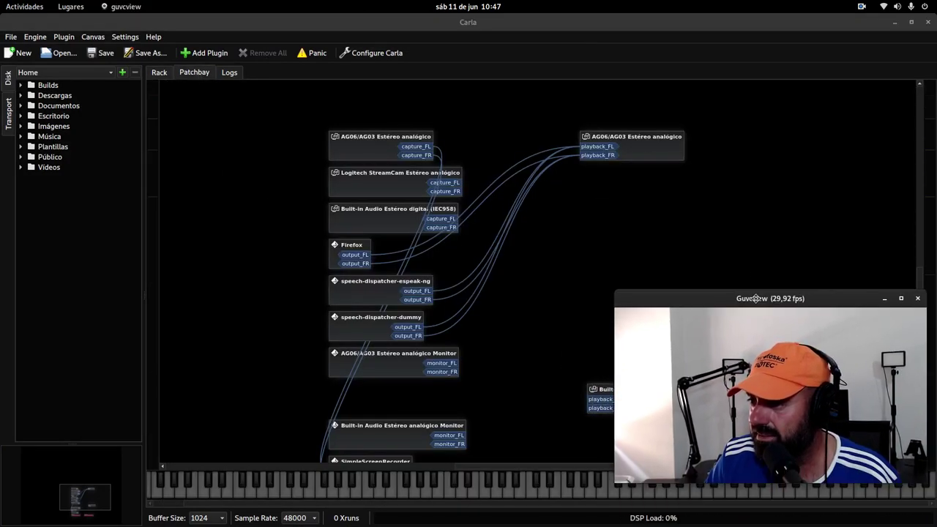
- Spread out the AG06/AG03 capture and playback nodes and place SimpleScreenRecorder below the playback node in the patchbay
{"action": "left_click_drag", "start_coordinate": [633, 146], "coordinate": [684, 170]}
{"action": "left_click_drag", "start_coordinate": [347, 155], "coordinate": [188, 120]}
{"action": "scroll", "coordinate": [434, 331], "scroll_direction": "down", "scroll_amount": 3}
{"action": "left_click_drag", "start_coordinate": [364, 367], "coordinate": [719, 145]}
{"action": "scroll", "coordinate": [538, 289], "scroll_direction": "up", "scroll_amount": 3}
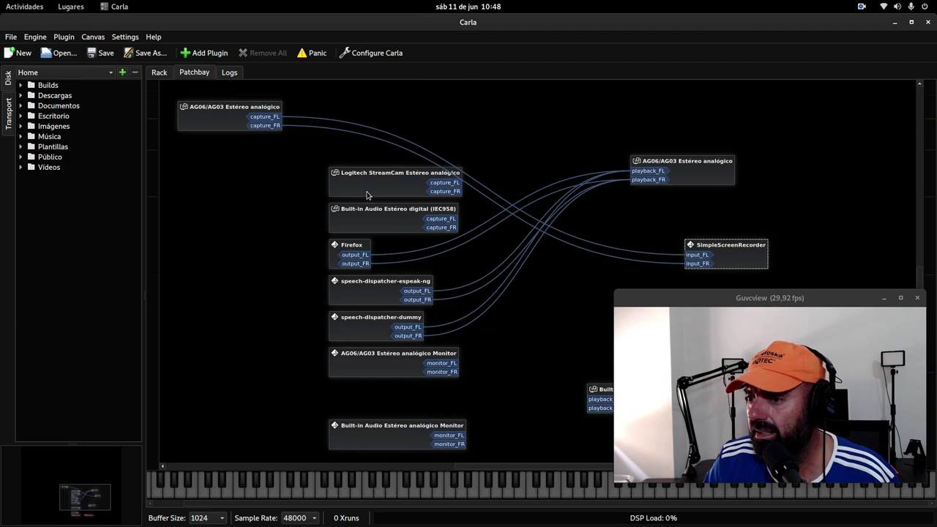
- Move the speech-dispatcher-espeak-ng, speech-dispatcher-dummy and Firefox nodes away from the unconnected nodes in the patchbay
{"action": "left_click_drag", "start_coordinate": [342, 295], "coordinate": [213, 276]}
{"action": "left_click_drag", "start_coordinate": [351, 335], "coordinate": [264, 337]}
{"action": "left_click_drag", "start_coordinate": [347, 246], "coordinate": [233, 181]}
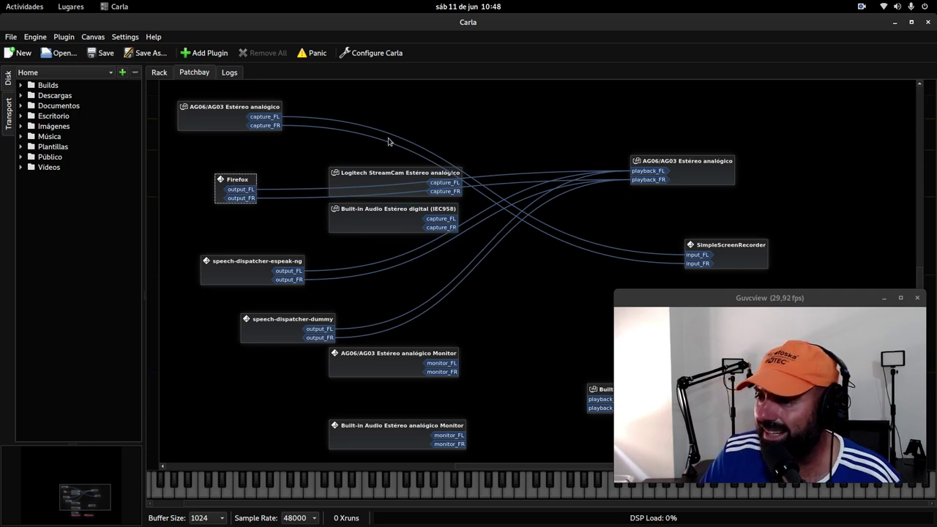
- Close Carla and move the Guvcview webcam window to the upper part of the desktop
{"action": "left_click", "coordinate": [926, 24]}
{"action": "left_click", "coordinate": [524, 292]}
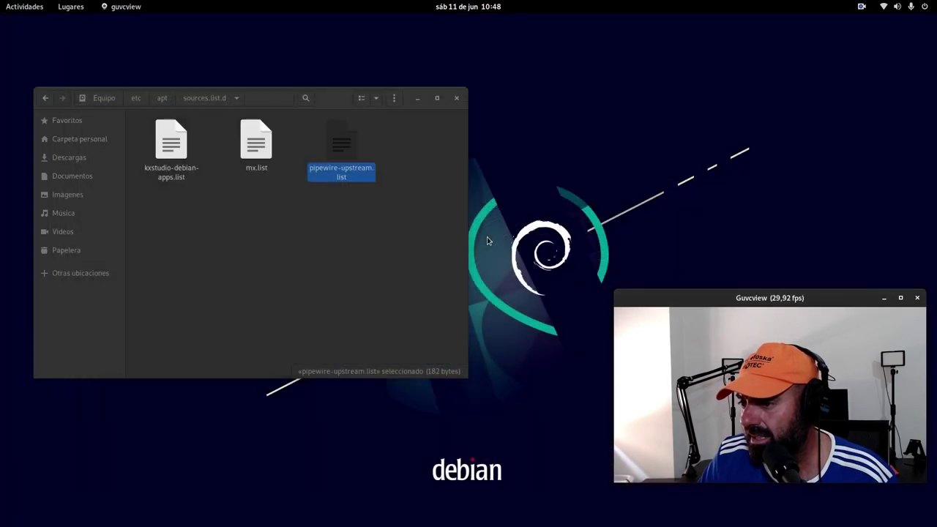
{"action": "left_click_drag", "start_coordinate": [741, 300], "coordinate": [735, 68]}
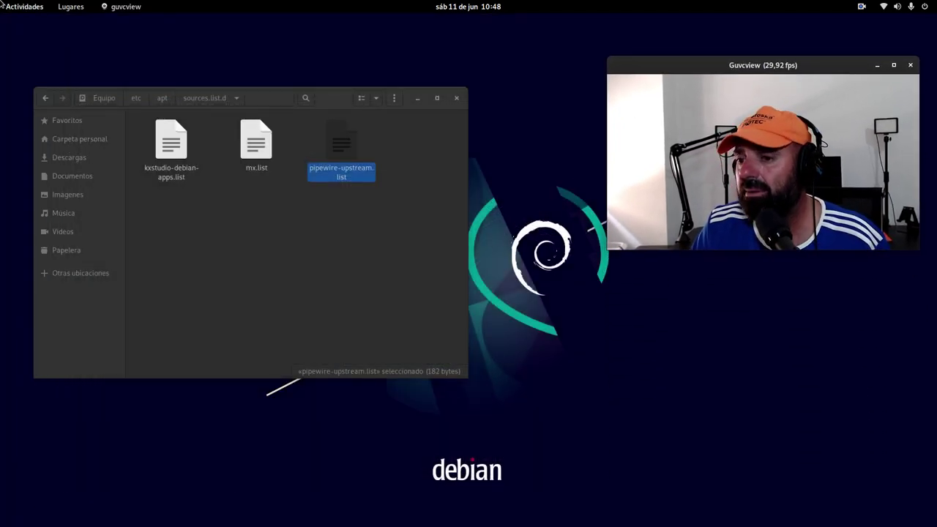
- Switch to Firefox and read the Pipewire guide's sections on checking the service and installing Carla, through to its closing remarks
{"action": "mouse_move", "coordinate": [0, 0]}
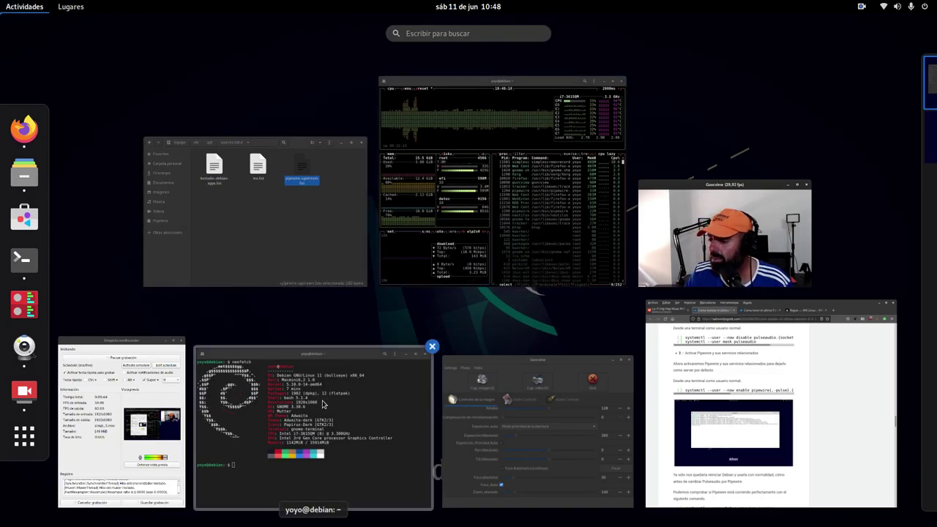
{"action": "left_click", "coordinate": [742, 387]}
{"action": "scroll", "coordinate": [215, 341], "scroll_direction": "down", "scroll_amount": 10}
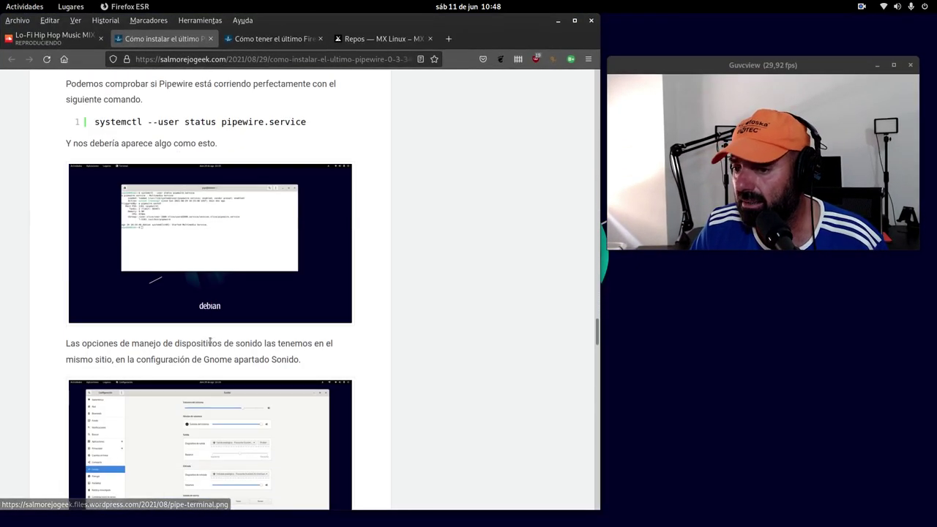
{"action": "scroll", "coordinate": [187, 351], "scroll_direction": "down", "scroll_amount": 2}
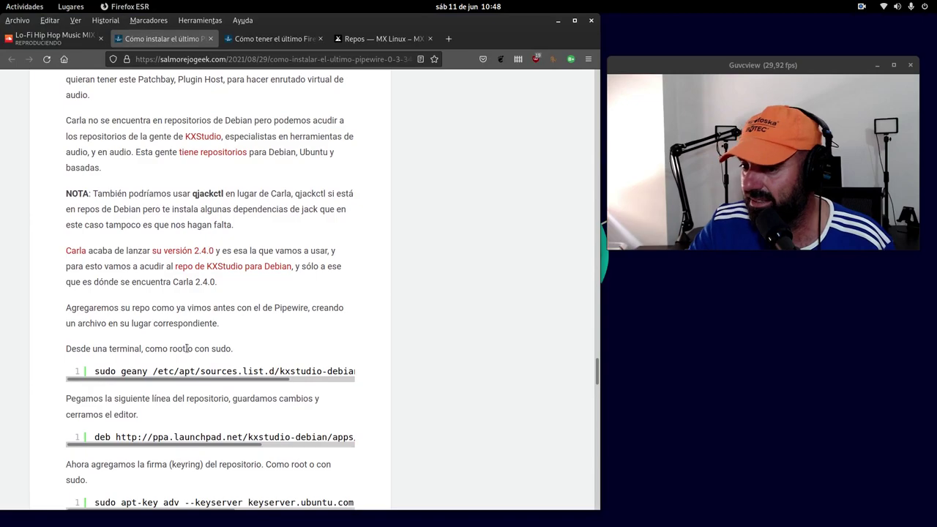
{"action": "scroll", "coordinate": [184, 349], "scroll_direction": "down", "scroll_amount": 8}
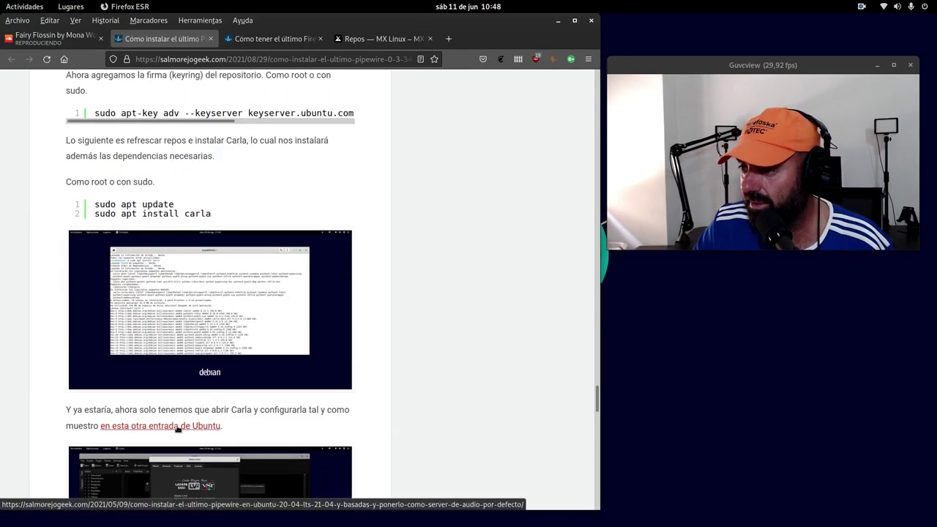
{"action": "scroll", "coordinate": [212, 424], "scroll_direction": "down", "scroll_amount": 9}
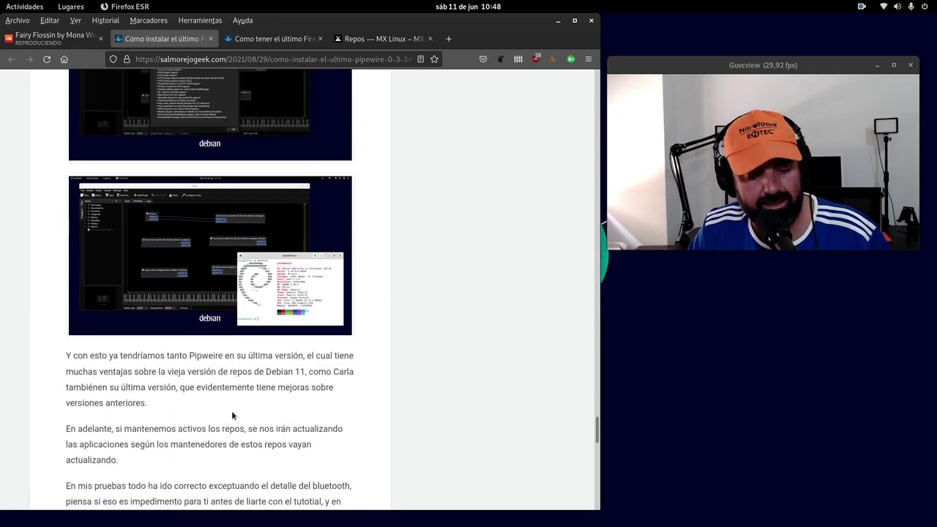
{"action": "scroll", "coordinate": [330, 383], "scroll_direction": "down", "scroll_amount": 5}
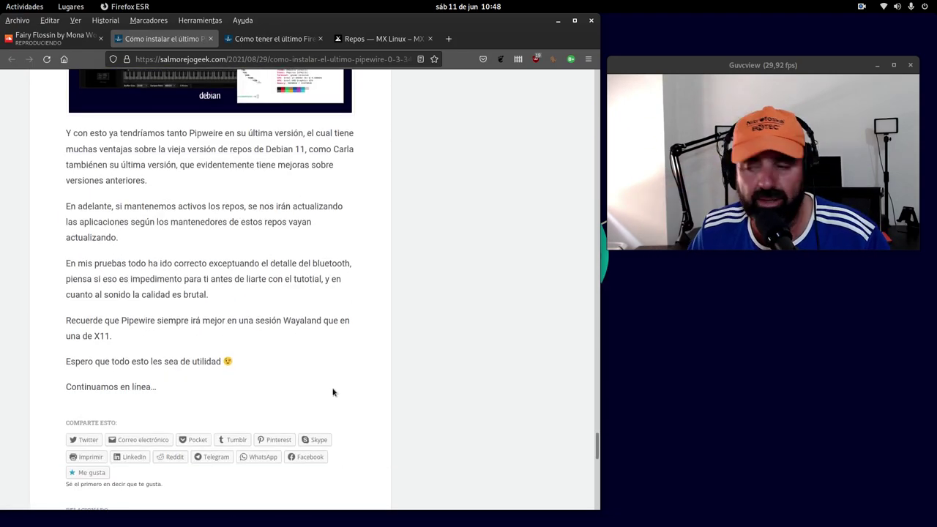
- View the SoundCloud music page briefly, and return to the title at the start of the Pipewire guide
{"action": "left_click", "coordinate": [51, 37]}
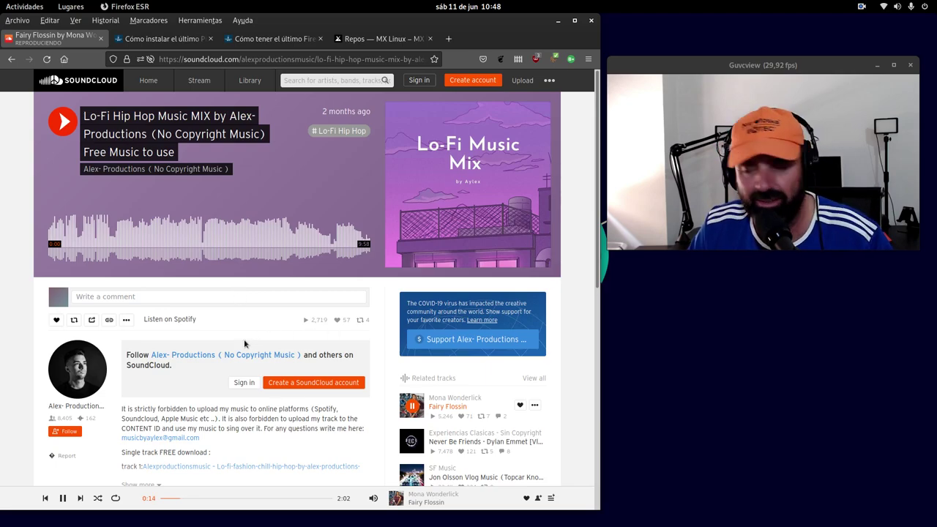
{"action": "left_click", "coordinate": [170, 41]}
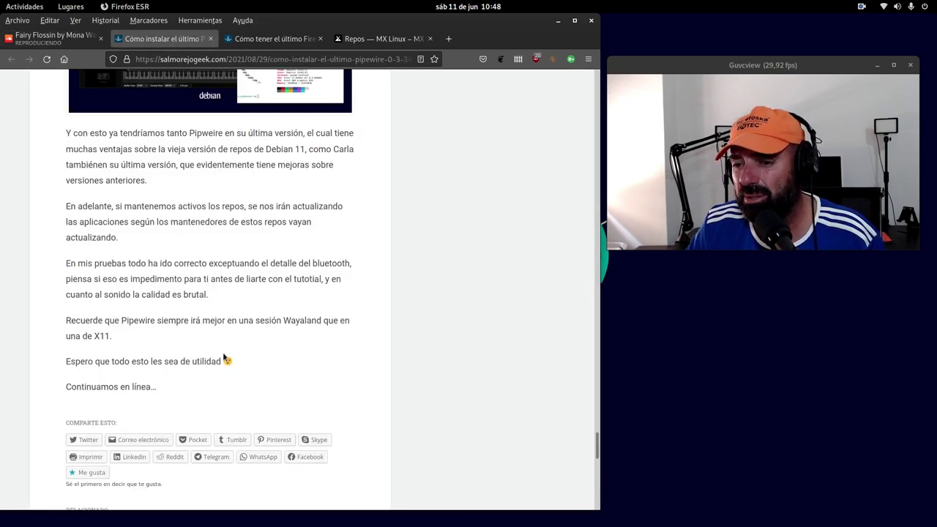
{"action": "scroll", "coordinate": [224, 358], "scroll_direction": "up", "scroll_amount": 20}
{"action": "scroll", "coordinate": [224, 357], "scroll_direction": "up", "scroll_amount": 20}
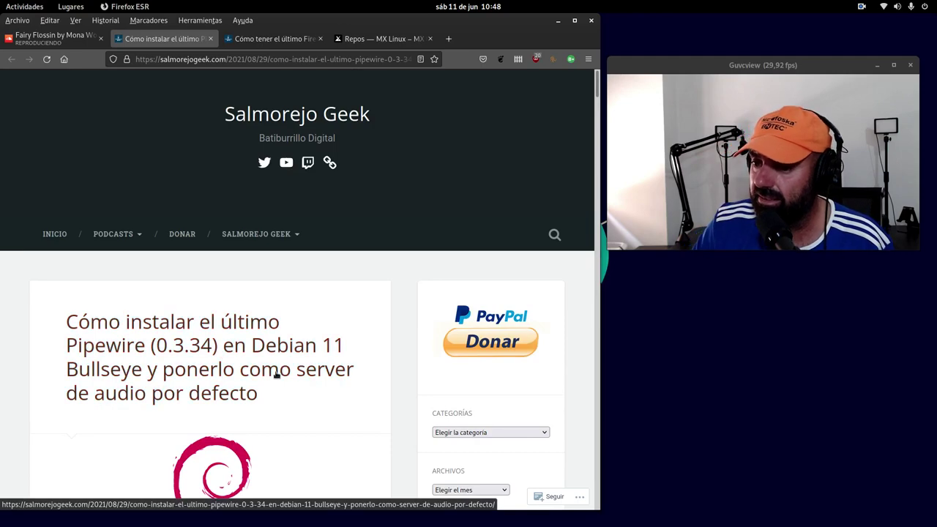
- Open the article on getting the latest Firefox on Debian 11 and check the installed version in Acerca de Firefox
{"action": "left_click", "coordinate": [274, 40]}
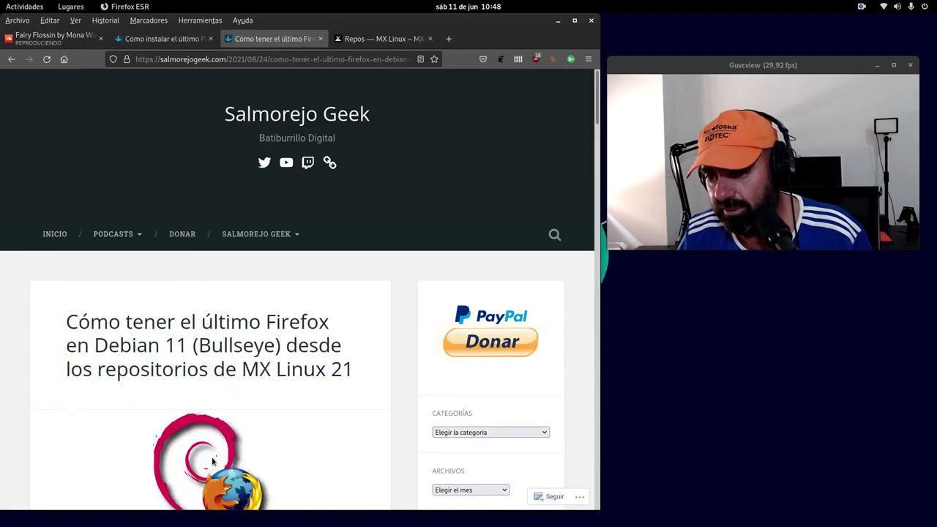
{"action": "scroll", "coordinate": [207, 453], "scroll_direction": "down", "scroll_amount": 2}
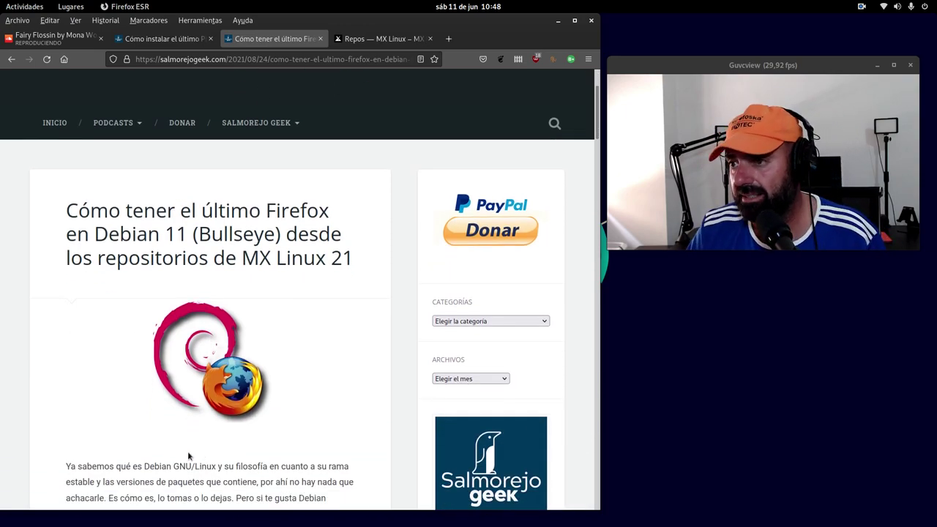
{"action": "left_click", "coordinate": [242, 20]}
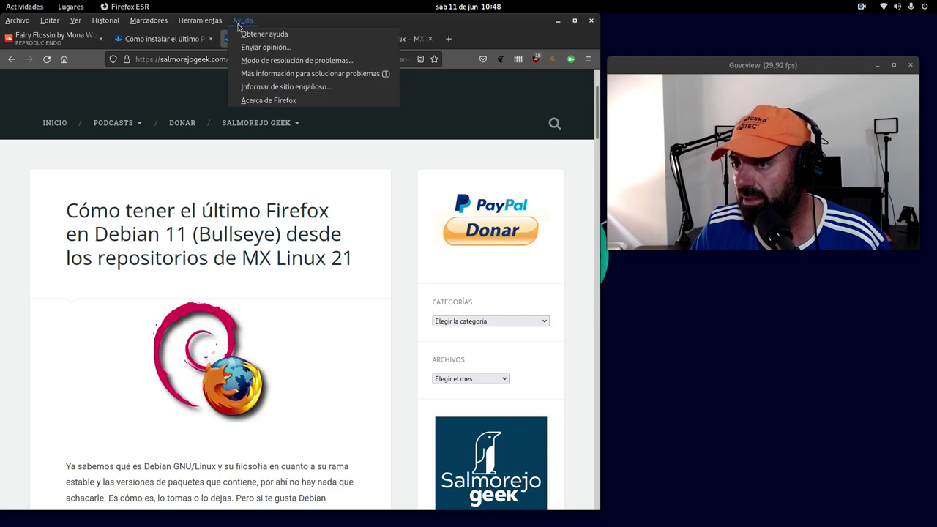
{"action": "left_click", "coordinate": [261, 98]}
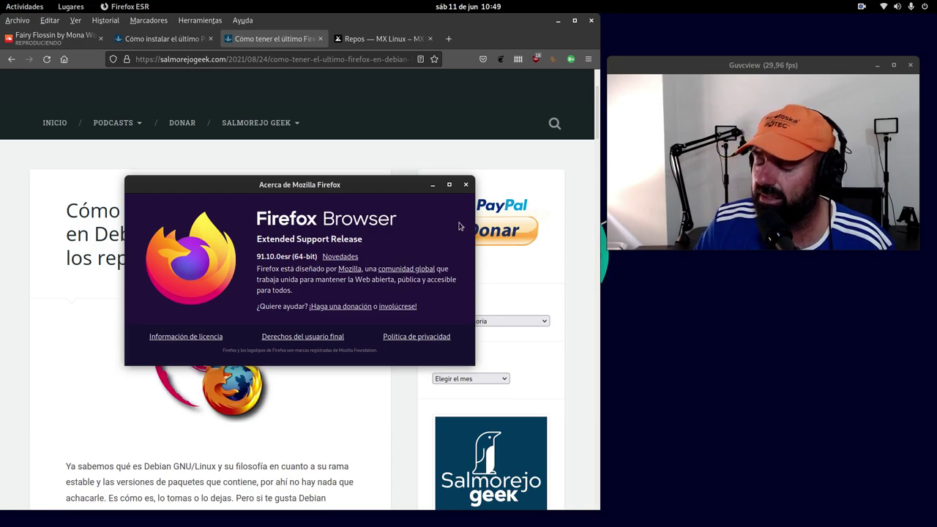
{"action": "left_click", "coordinate": [465, 186]}
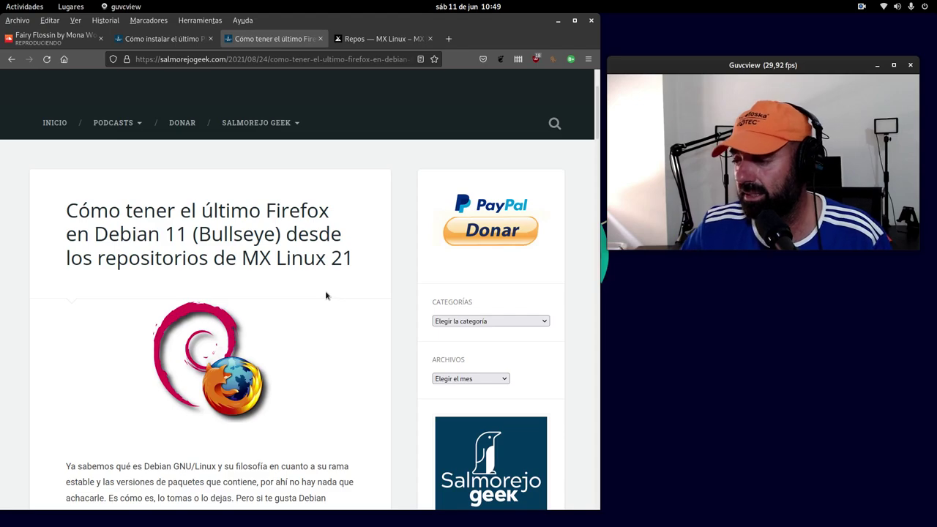
- Skim the Firefox on Debian 11 article from its introduction through the MX Linux section to the end, and return to Opcional 3
{"action": "scroll", "coordinate": [325, 294], "scroll_direction": "down", "scroll_amount": 6}
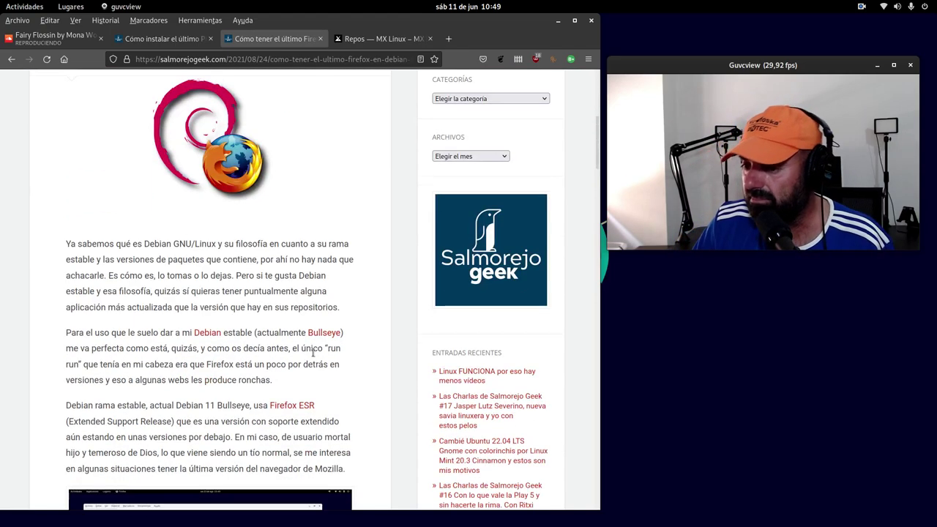
{"action": "scroll", "coordinate": [307, 318], "scroll_direction": "down", "scroll_amount": 3}
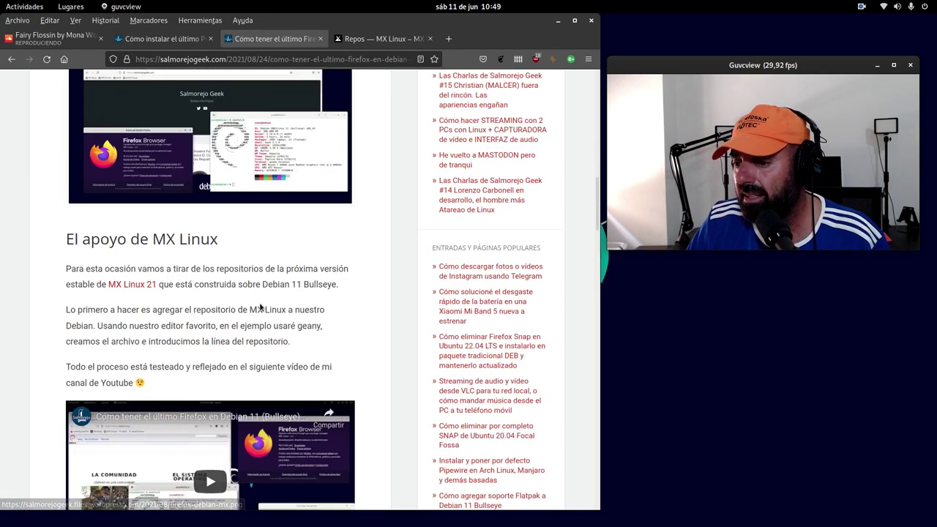
{"action": "scroll", "coordinate": [260, 307], "scroll_direction": "up", "scroll_amount": 1}
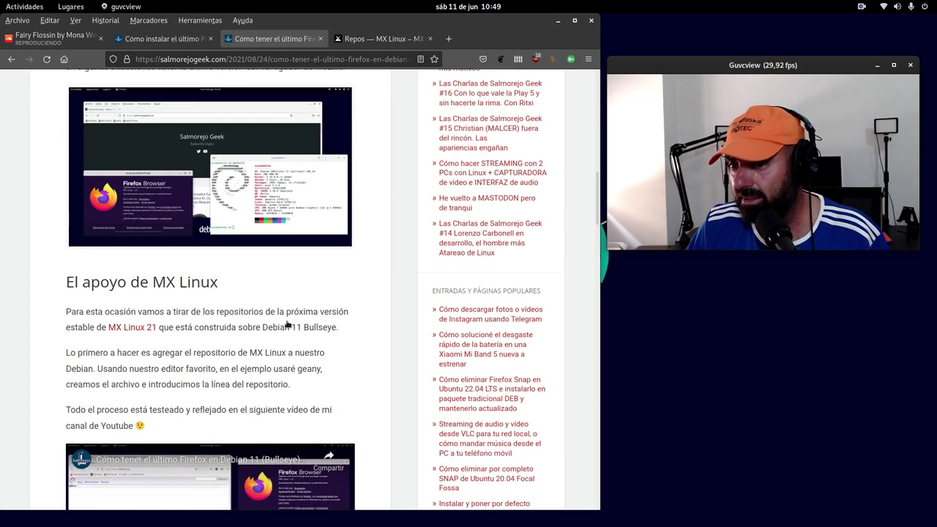
{"action": "scroll", "coordinate": [240, 339], "scroll_direction": "down", "scroll_amount": 15}
{"action": "scroll", "coordinate": [239, 343], "scroll_direction": "down", "scroll_amount": 5}
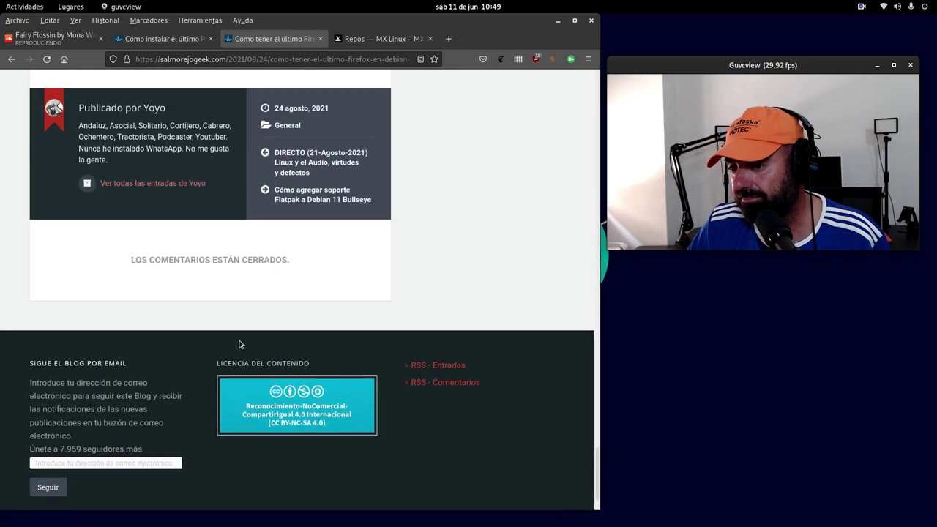
{"action": "scroll", "coordinate": [239, 342], "scroll_direction": "up", "scroll_amount": 4}
{"action": "scroll", "coordinate": [239, 343], "scroll_direction": "down", "scroll_amount": 2}
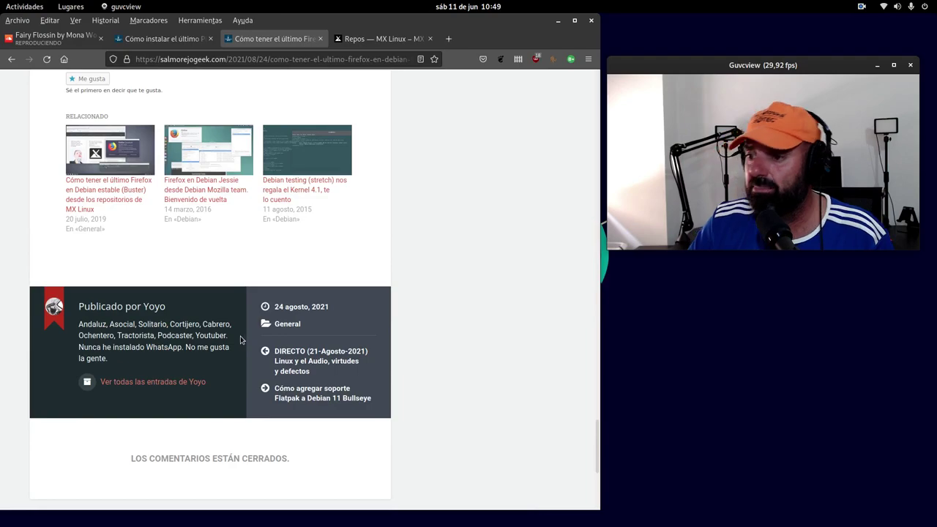
{"action": "scroll", "coordinate": [255, 329], "scroll_direction": "up", "scroll_amount": 5}
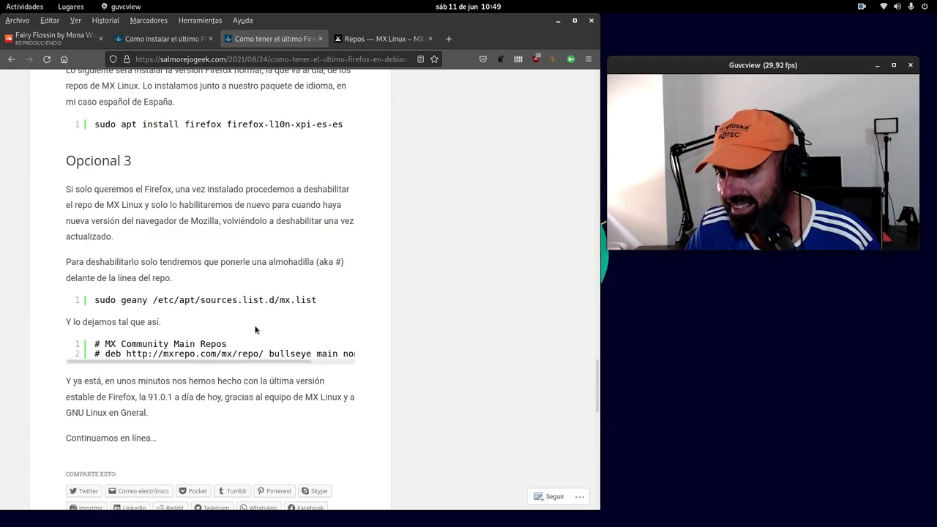
- Go back to the article's "Vamos al lío" section and review its instructions for adding the MX Linux repository and installing the keyring
{"action": "scroll", "coordinate": [255, 329], "scroll_direction": "up", "scroll_amount": 15}
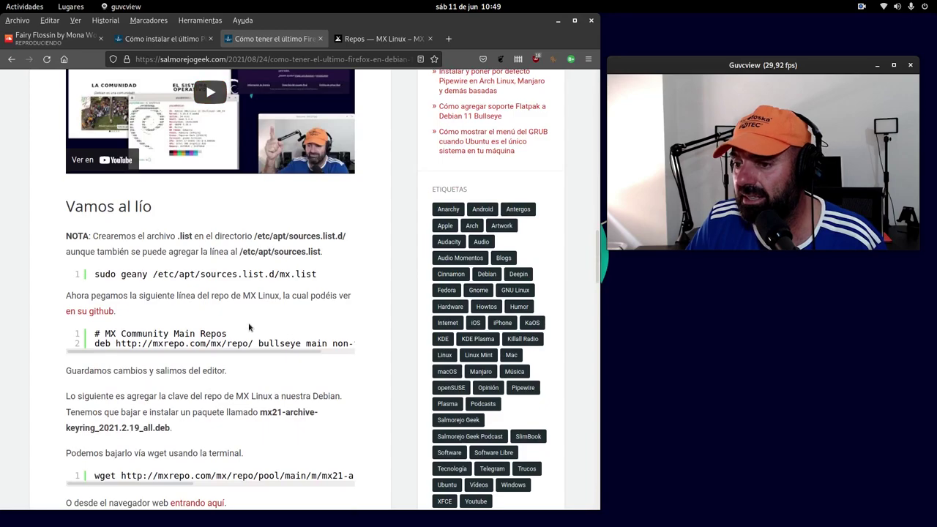
{"action": "scroll", "coordinate": [263, 327], "scroll_direction": "up", "scroll_amount": 3}
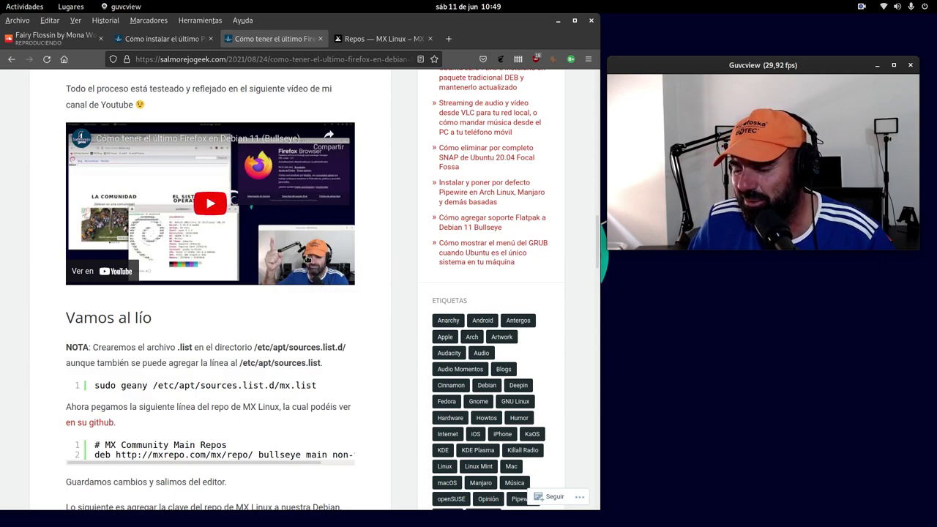
{"action": "scroll", "coordinate": [237, 308], "scroll_direction": "down", "scroll_amount": 4}
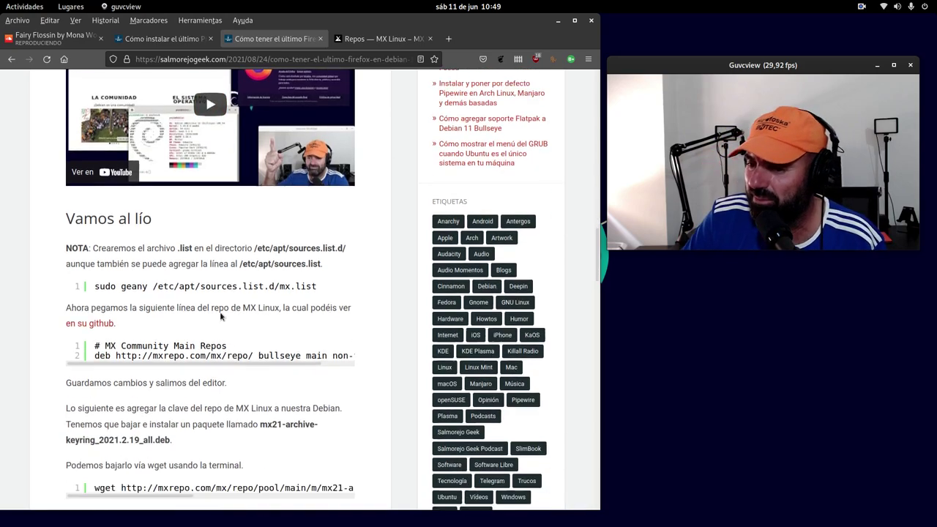
{"action": "left_click_drag", "start_coordinate": [328, 221], "coordinate": [61, 216]}
{"action": "left_click", "coordinate": [291, 231]}
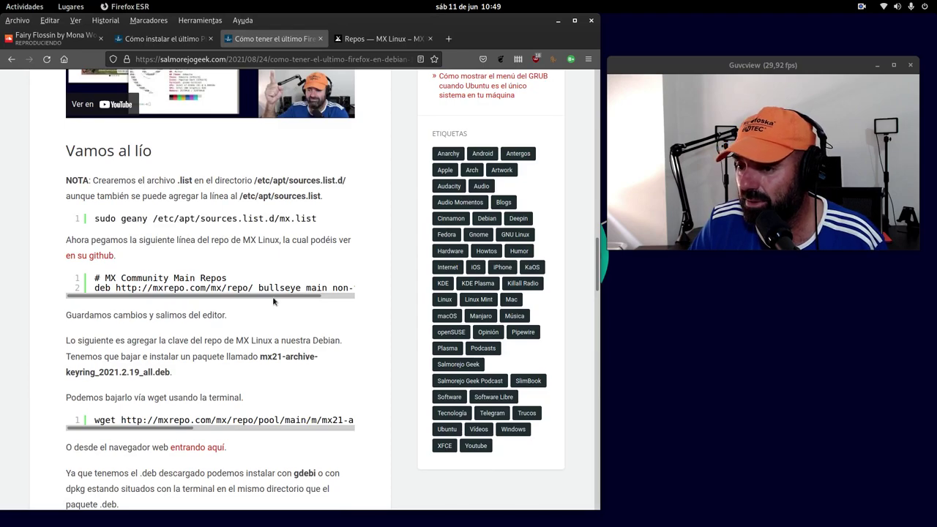
{"action": "scroll", "coordinate": [272, 311], "scroll_direction": "down", "scroll_amount": 3}
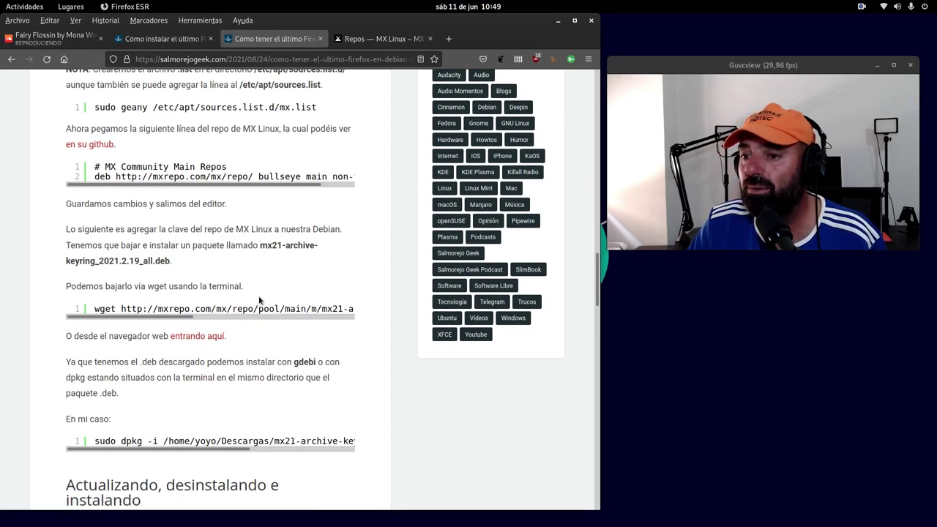
{"action": "scroll", "coordinate": [259, 300], "scroll_direction": "down", "scroll_amount": 4}
{"action": "scroll", "coordinate": [257, 298], "scroll_direction": "up", "scroll_amount": 5}
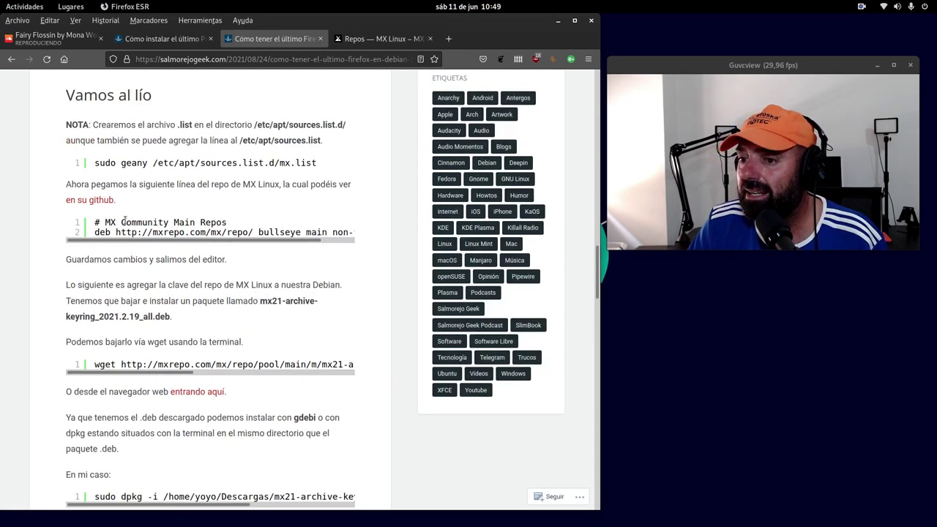
- Open the linked mx.list file on GitHub and highlight its "bullseye main non-free" repository line
{"action": "left_click", "coordinate": [105, 201]}
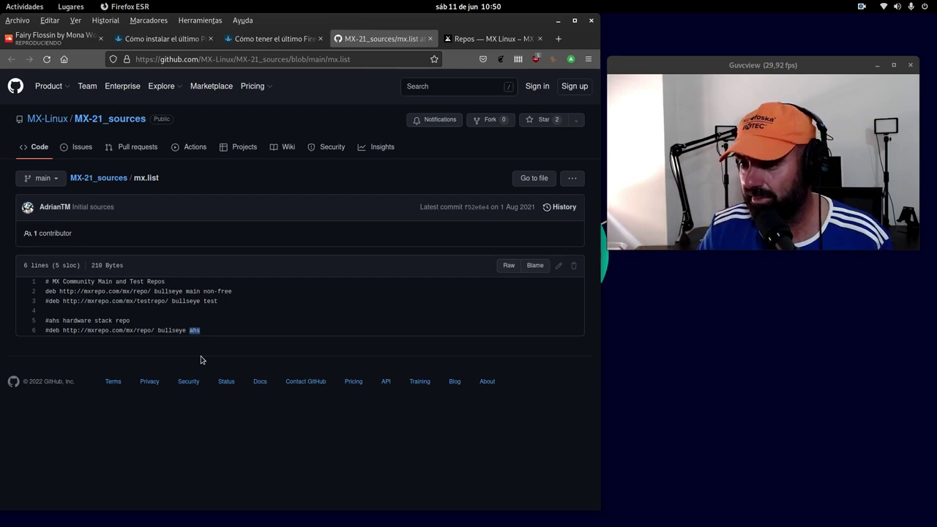
{"action": "left_click_drag", "start_coordinate": [233, 291], "coordinate": [43, 290]}
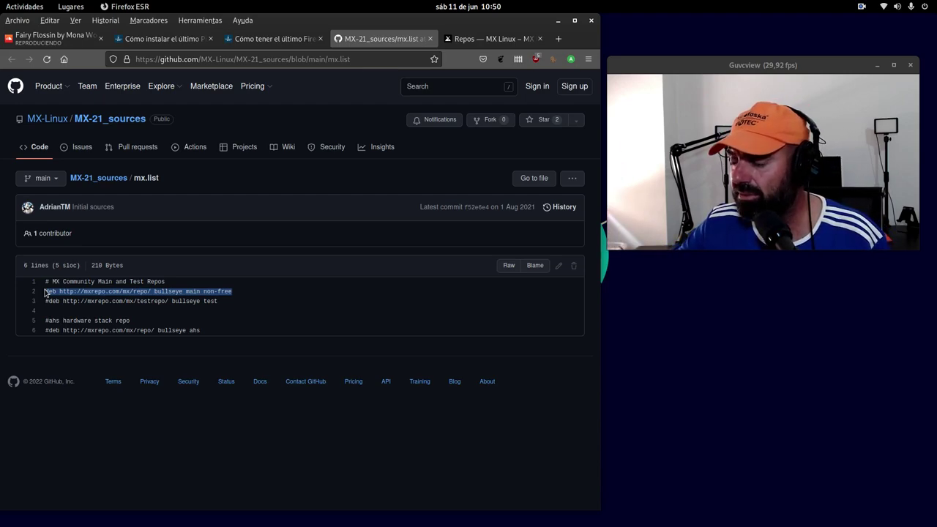
{"action": "left_click", "coordinate": [236, 297]}
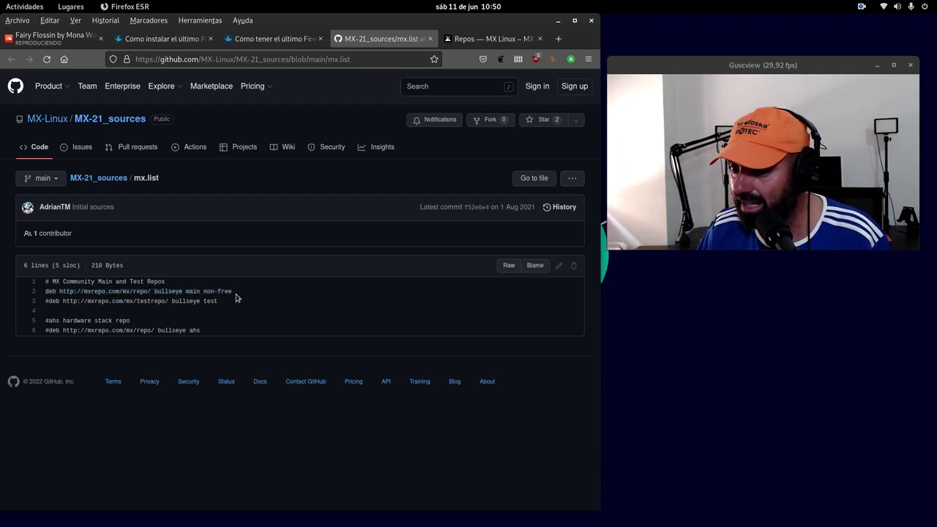
- Switch to the MX Linux Repos page and open the repository list for MX-21
{"action": "left_click", "coordinate": [483, 39]}
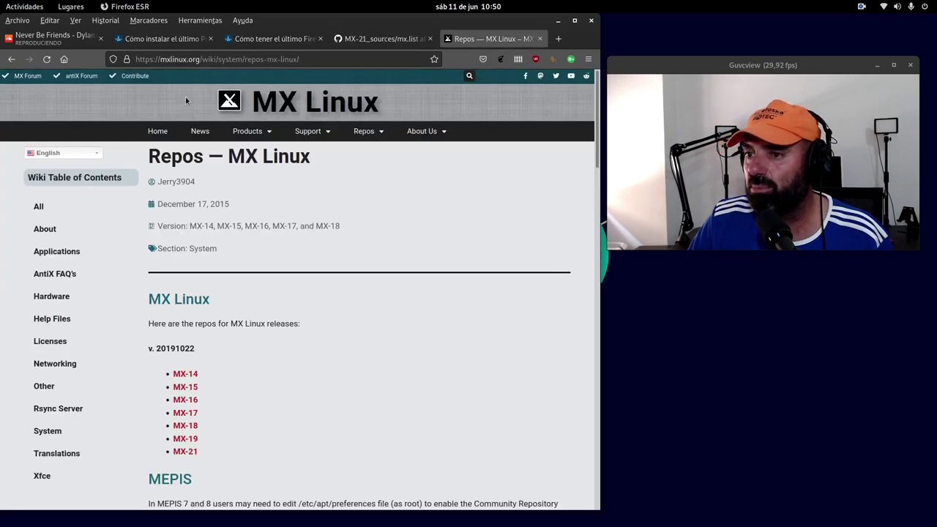
{"action": "mouse_move", "coordinate": [366, 132]}
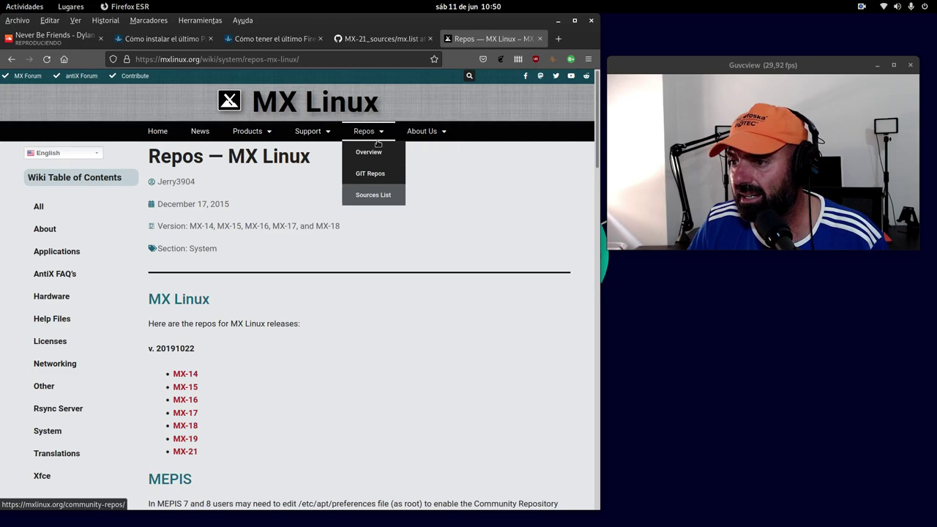
{"action": "left_click", "coordinate": [374, 198]}
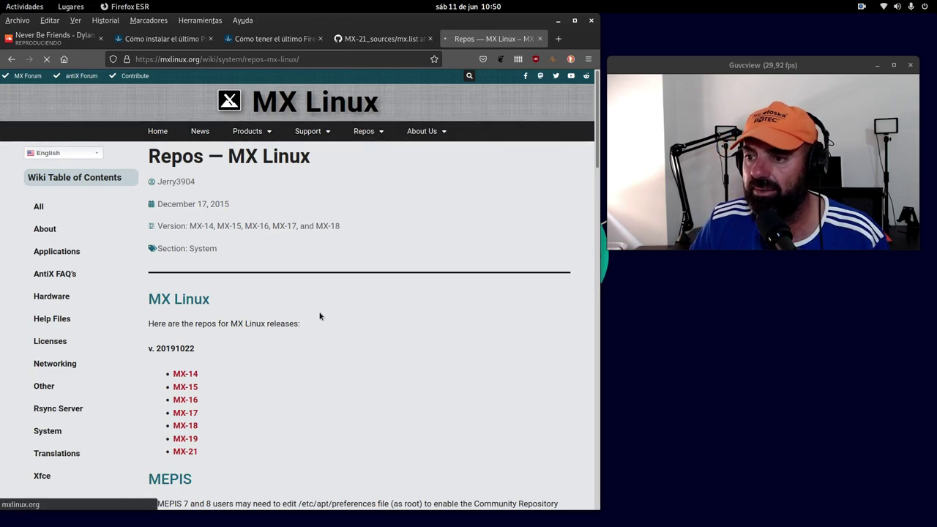
{"action": "scroll", "coordinate": [275, 326], "scroll_direction": "down", "scroll_amount": 1}
{"action": "scroll", "coordinate": [275, 326], "scroll_direction": "down", "scroll_amount": 2}
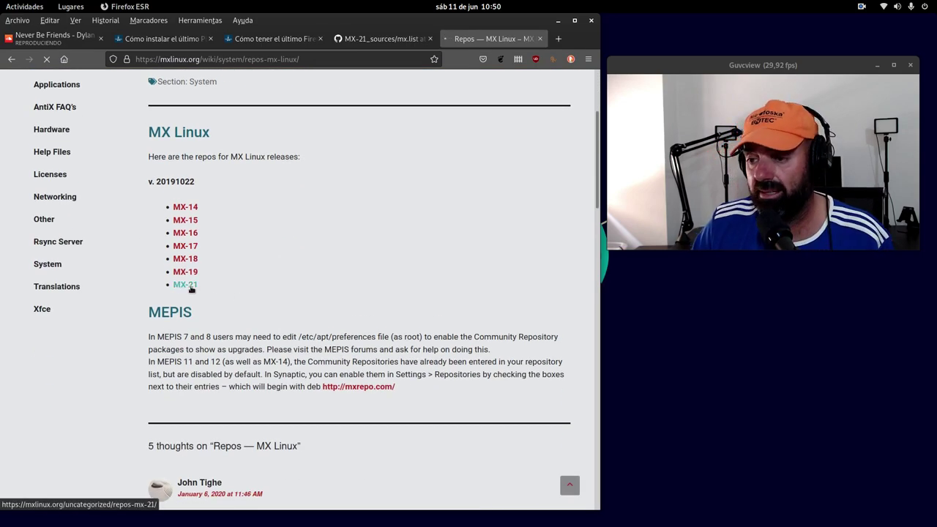
{"action": "left_click", "coordinate": [186, 286]}
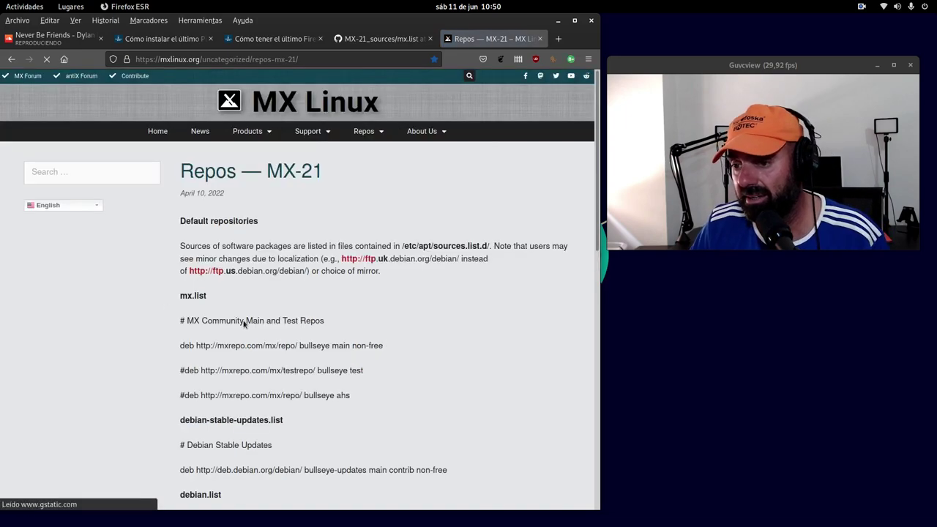
- Examine the mx.list entries on the MX-21 page, highlighting the "bullseye main non-free" line and the commented "bullseye ahs" line
{"action": "scroll", "coordinate": [329, 322], "scroll_direction": "down", "scroll_amount": 2}
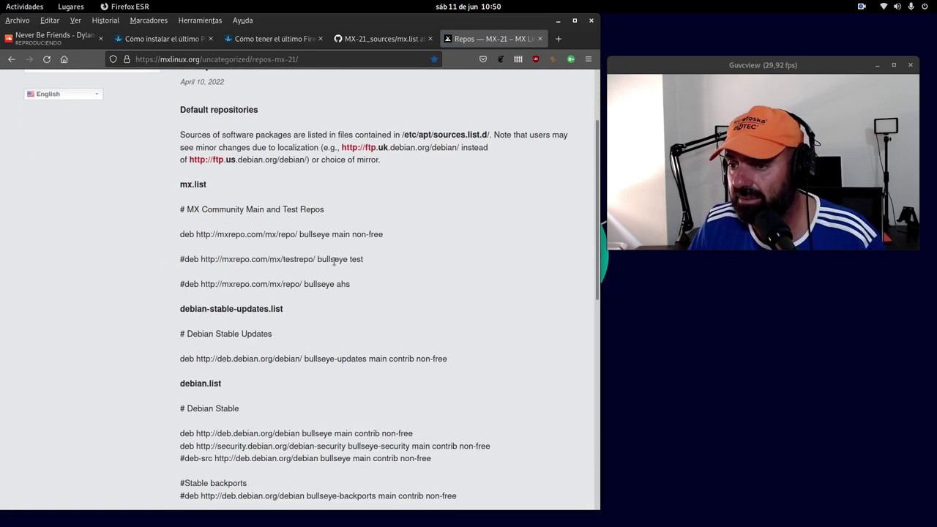
{"action": "left_click_drag", "start_coordinate": [384, 235], "coordinate": [170, 236]}
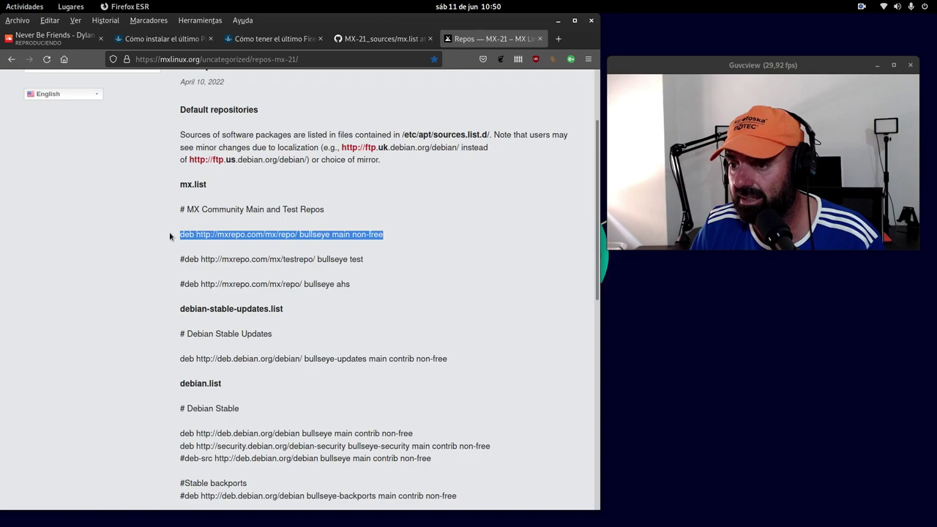
{"action": "left_click", "coordinate": [364, 308]}
{"action": "left_click_drag", "start_coordinate": [358, 283], "coordinate": [185, 284]}
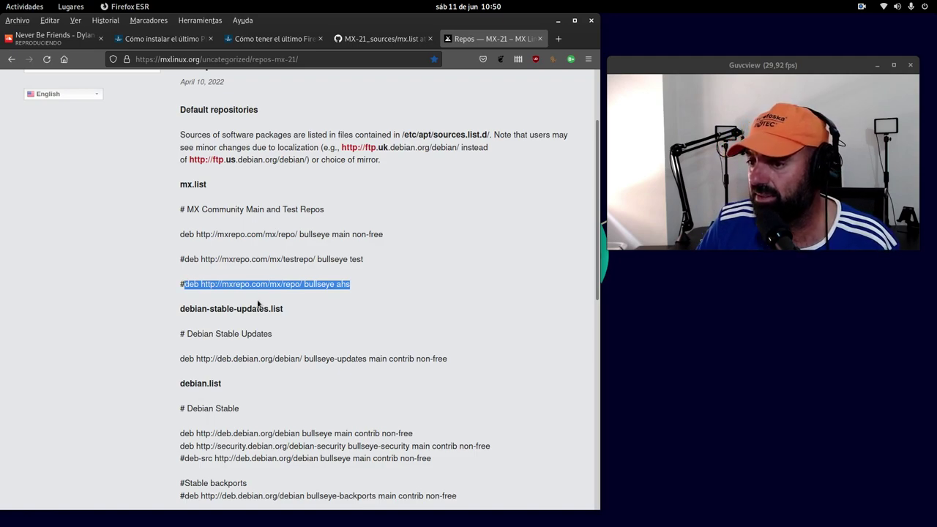
{"action": "left_click", "coordinate": [339, 307]}
{"action": "left_click_drag", "start_coordinate": [355, 289], "coordinate": [339, 284]}
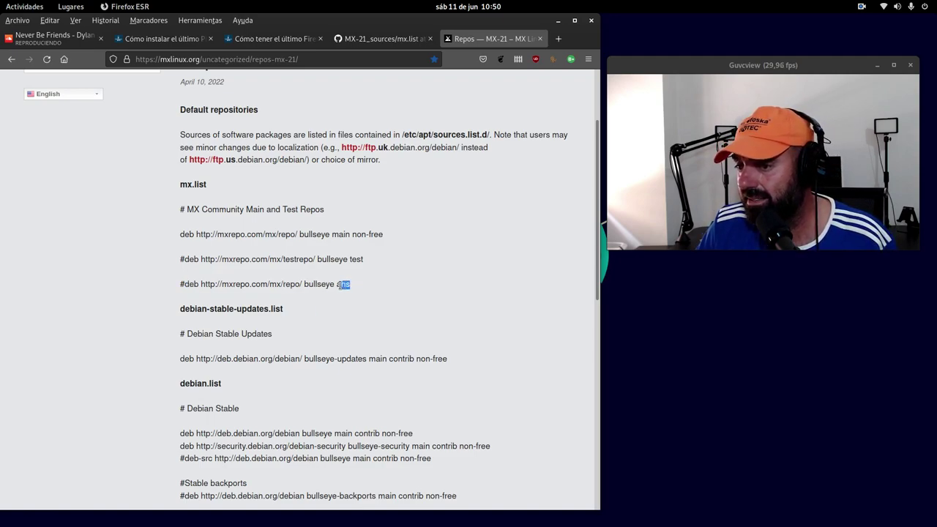
{"action": "left_click", "coordinate": [386, 237]}
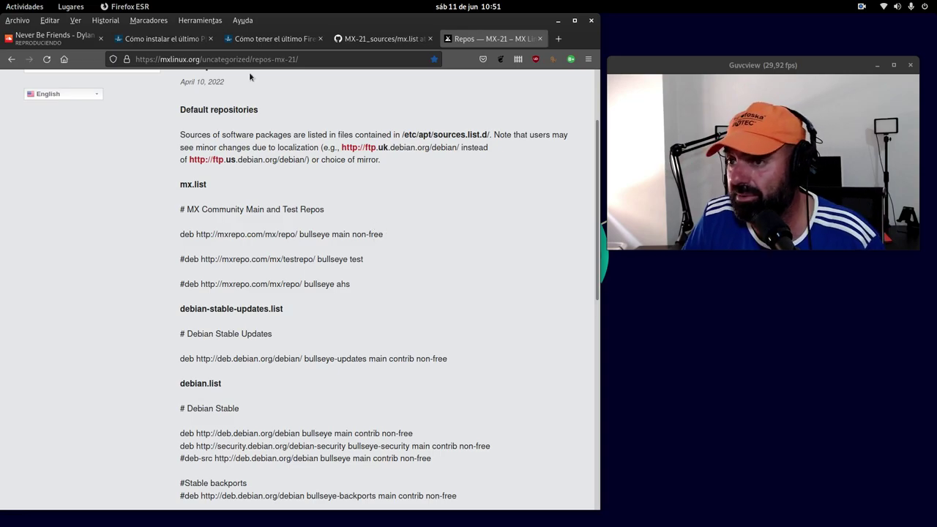
- Return to the Firefox article, skim its update and optional install sections, and go back to "Vamos al lío"
{"action": "left_click", "coordinate": [267, 40]}
{"action": "scroll", "coordinate": [177, 267], "scroll_direction": "down", "scroll_amount": 5}
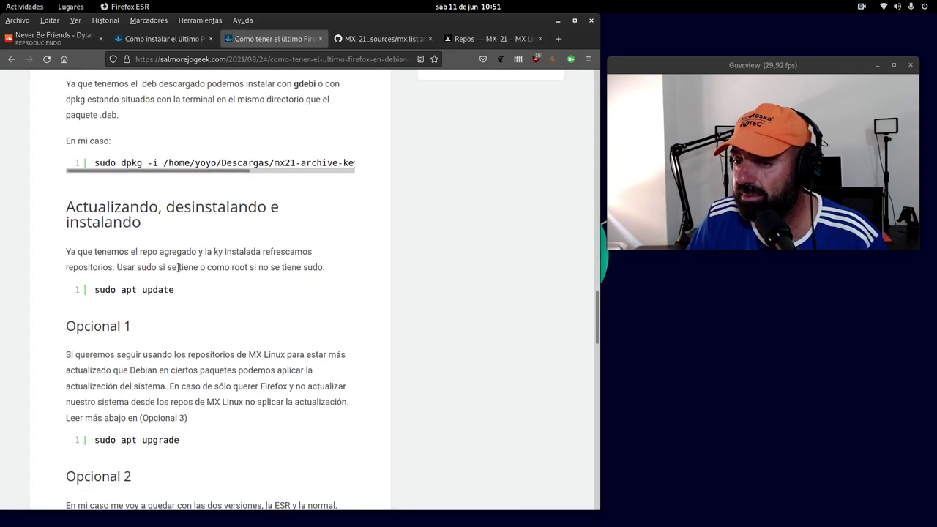
{"action": "scroll", "coordinate": [178, 267], "scroll_direction": "down", "scroll_amount": 5}
{"action": "scroll", "coordinate": [198, 319], "scroll_direction": "down", "scroll_amount": 10}
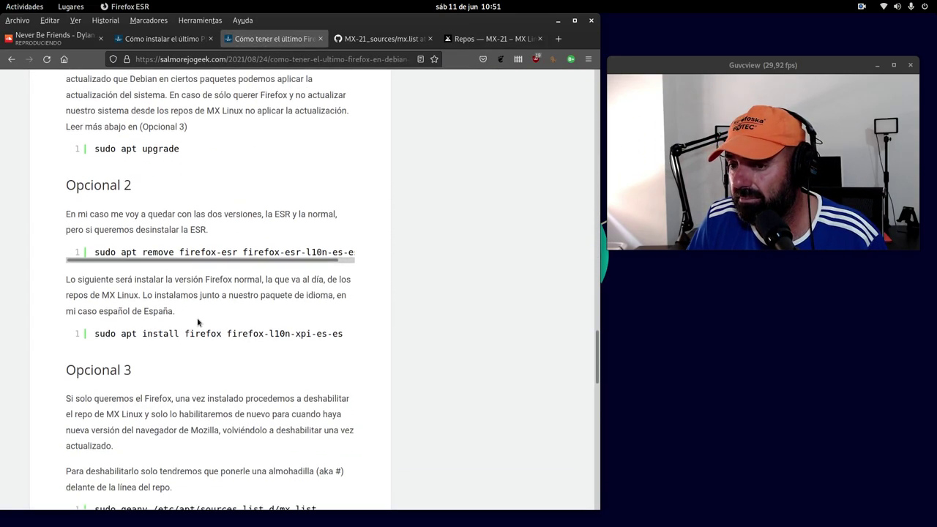
{"action": "scroll", "coordinate": [198, 319], "scroll_direction": "up", "scroll_amount": 20}
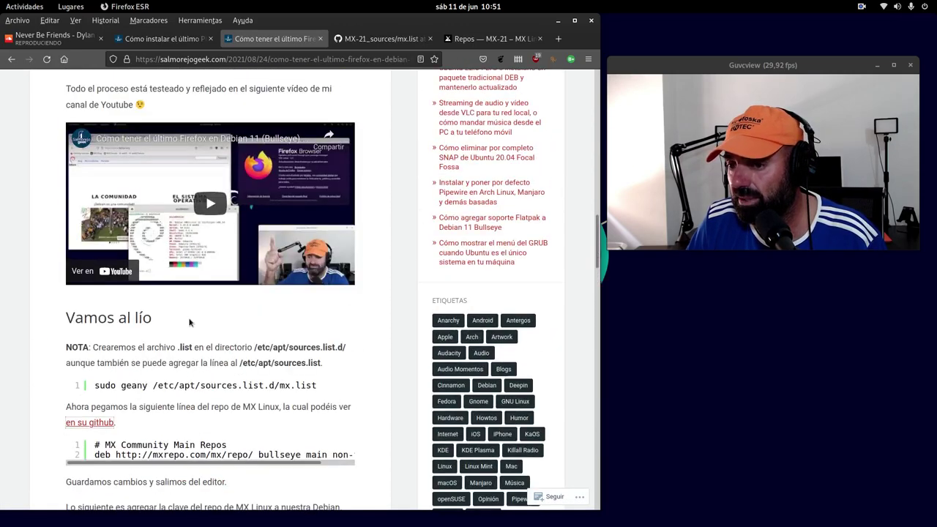
{"action": "scroll", "coordinate": [143, 197], "scroll_direction": "down", "scroll_amount": 3}
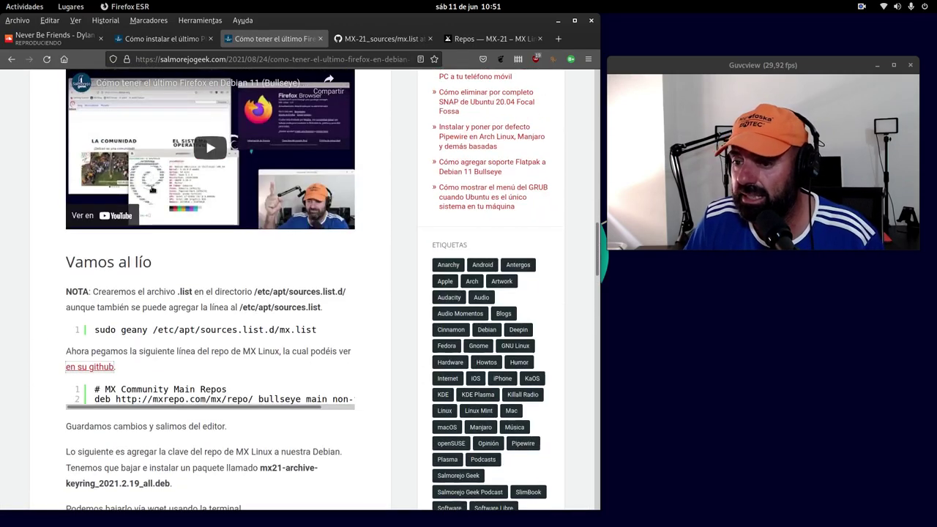
- Minimize Firefox ESR and bring the sources.list.d folder window into focus with no file selected
{"action": "left_click", "coordinate": [558, 22]}
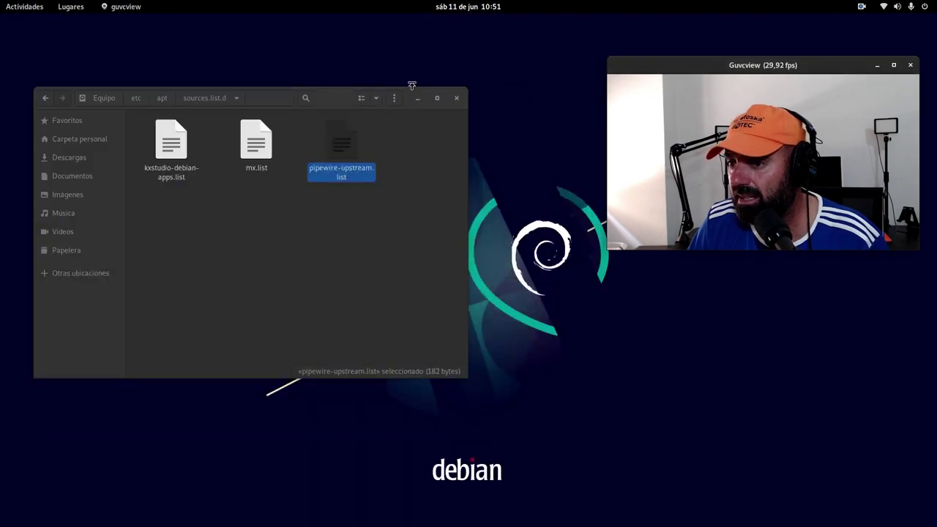
{"action": "left_click", "coordinate": [348, 256]}
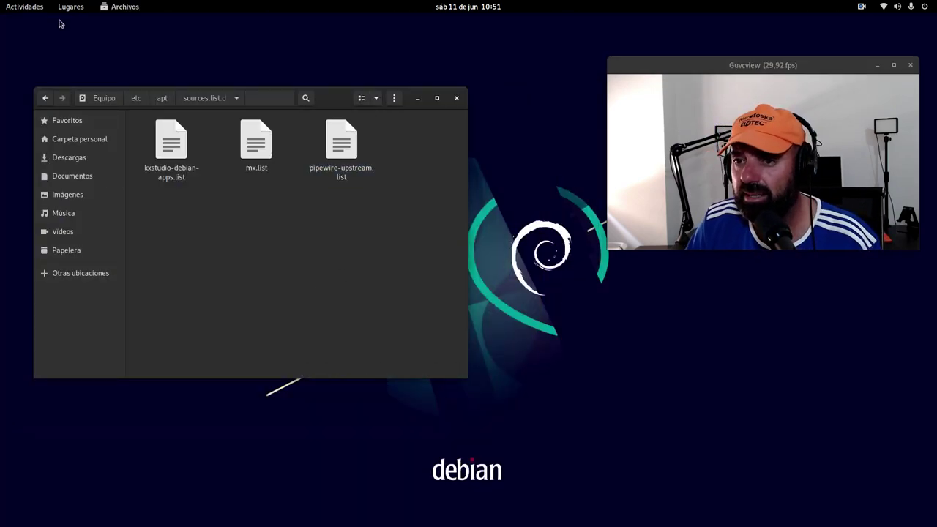
- Search the applications for "fi", launch the regular Firefox, and restore its window from full-screen size to a smaller one
{"action": "left_click", "coordinate": [28, 7]}
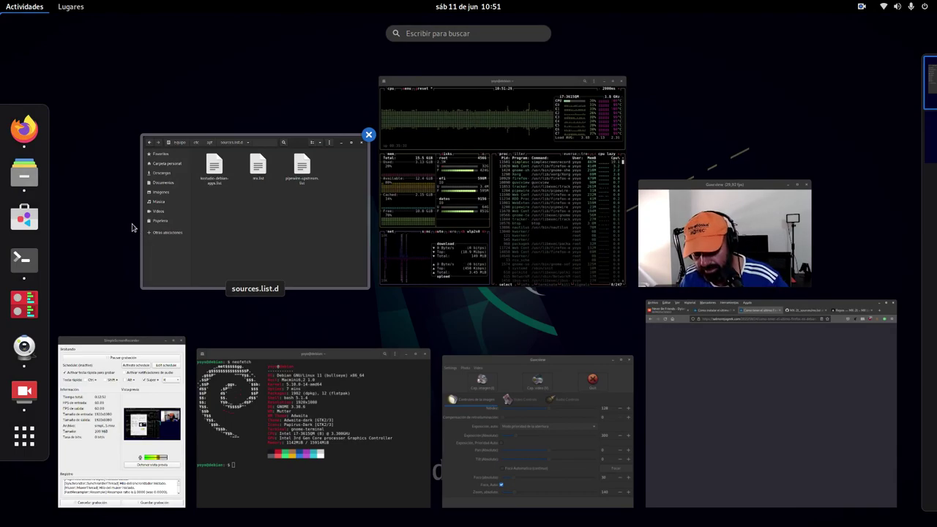
{"action": "type", "text": "fi"}
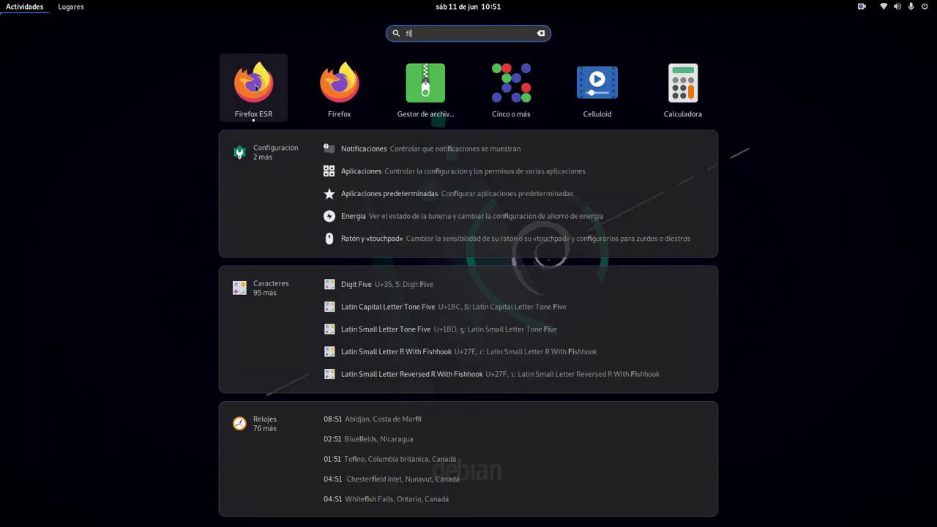
{"action": "left_click", "coordinate": [341, 89]}
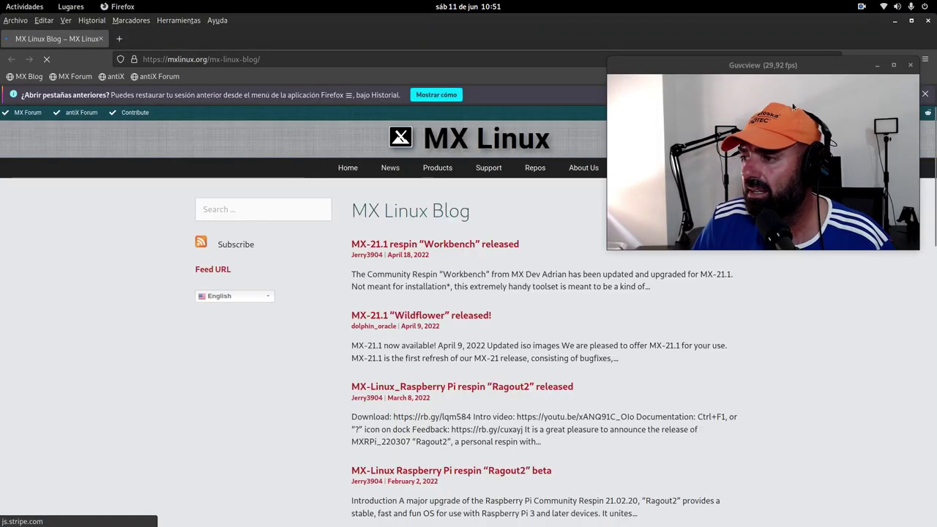
{"action": "left_click", "coordinate": [911, 20]}
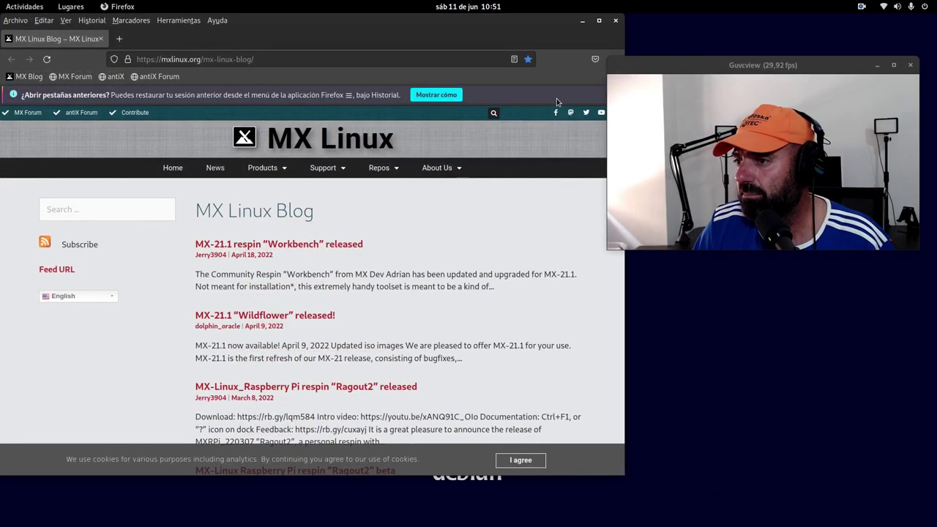
- Dismiss the notice about reopening previous tabs and reposition the Firefox window so its whole menu bar is in view
{"action": "left_click_drag", "start_coordinate": [562, 32], "coordinate": [500, 103]}
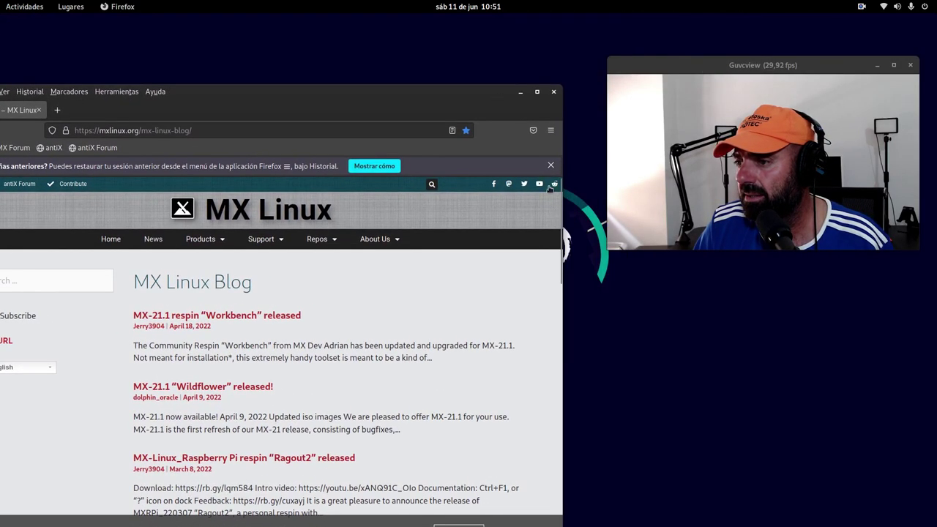
{"action": "left_click", "coordinate": [552, 164]}
{"action": "left_click_drag", "start_coordinate": [443, 99], "coordinate": [496, 110]}
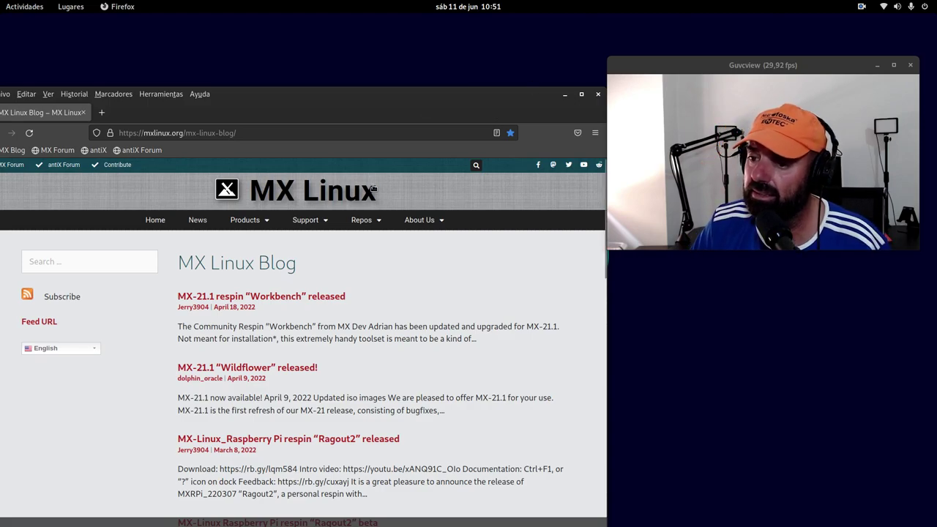
{"action": "left_click_drag", "start_coordinate": [286, 103], "coordinate": [362, 65]}
- Check the Firefox version and update information in the About Firefox dialog, and close the dialog
{"action": "left_click", "coordinate": [288, 58]}
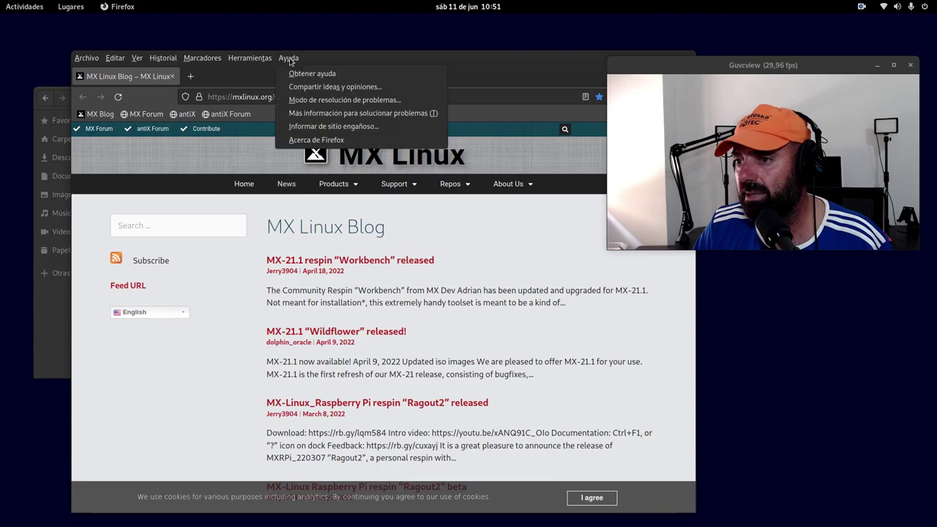
{"action": "left_click", "coordinate": [307, 139]}
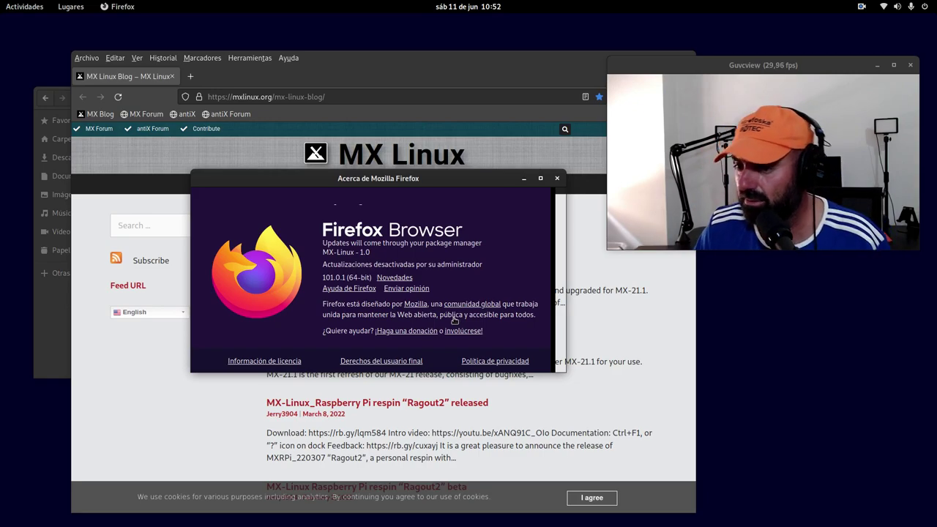
{"action": "left_click_drag", "start_coordinate": [512, 183], "coordinate": [488, 193]}
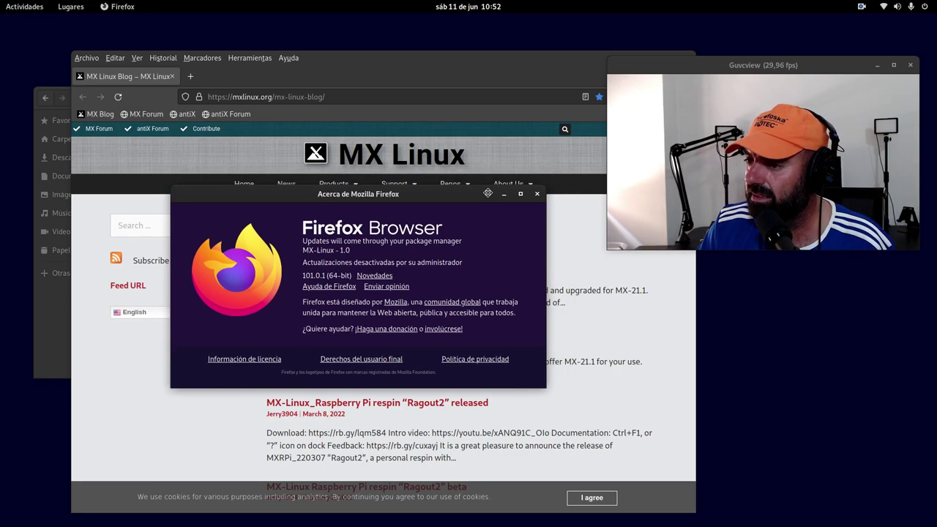
{"action": "left_click", "coordinate": [536, 194]}
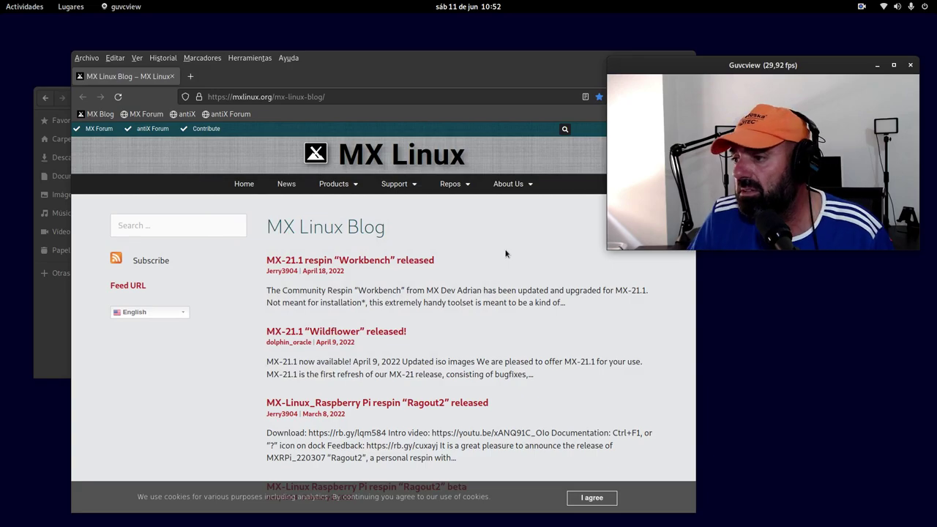
- Move the Firefox window down to uncover the files in the sources.list.d folder, and close Firefox
{"action": "left_click_drag", "start_coordinate": [458, 74], "coordinate": [399, 282]}
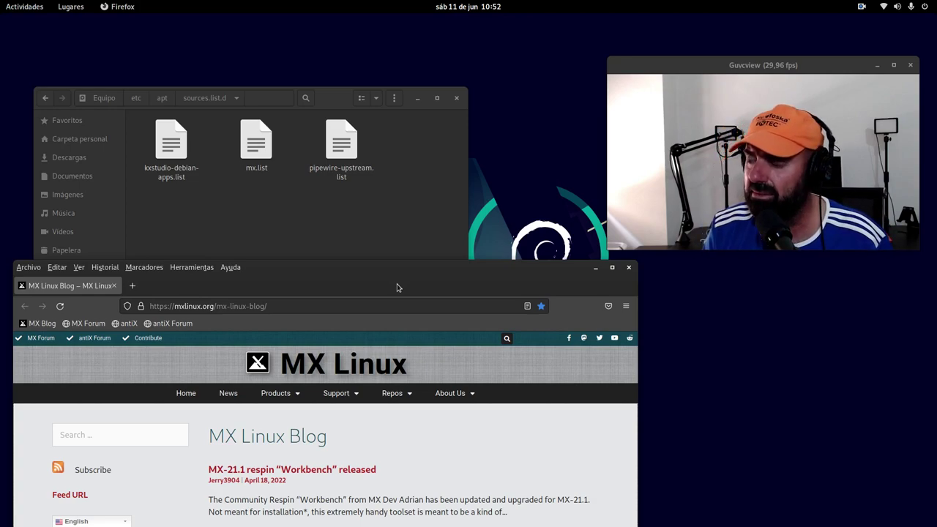
{"action": "left_click_drag", "start_coordinate": [395, 283], "coordinate": [456, 274]}
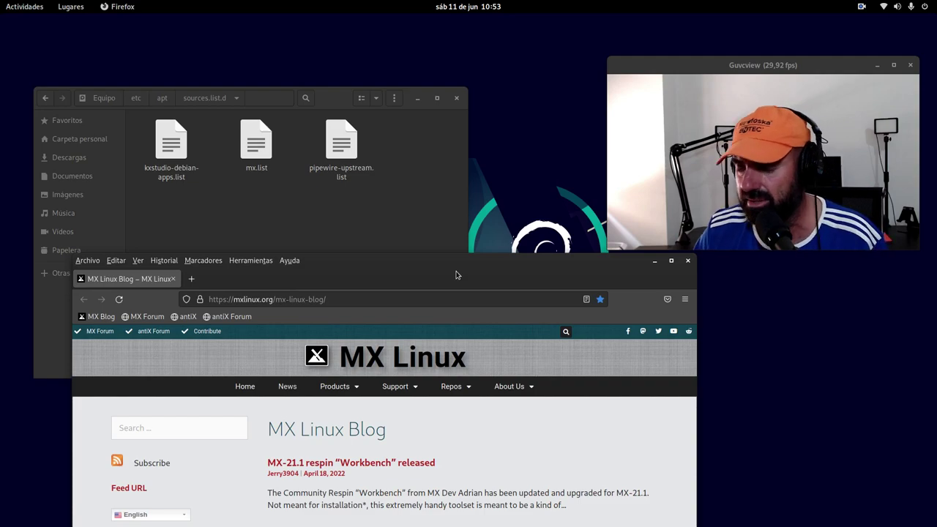
{"action": "left_click_drag", "start_coordinate": [380, 269], "coordinate": [366, 196]}
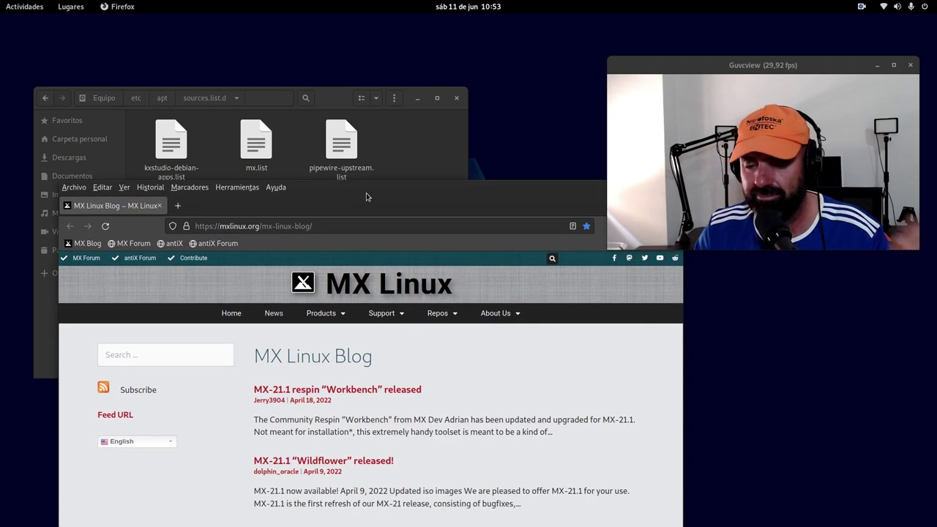
{"action": "left_click_drag", "start_coordinate": [466, 194], "coordinate": [365, 256]}
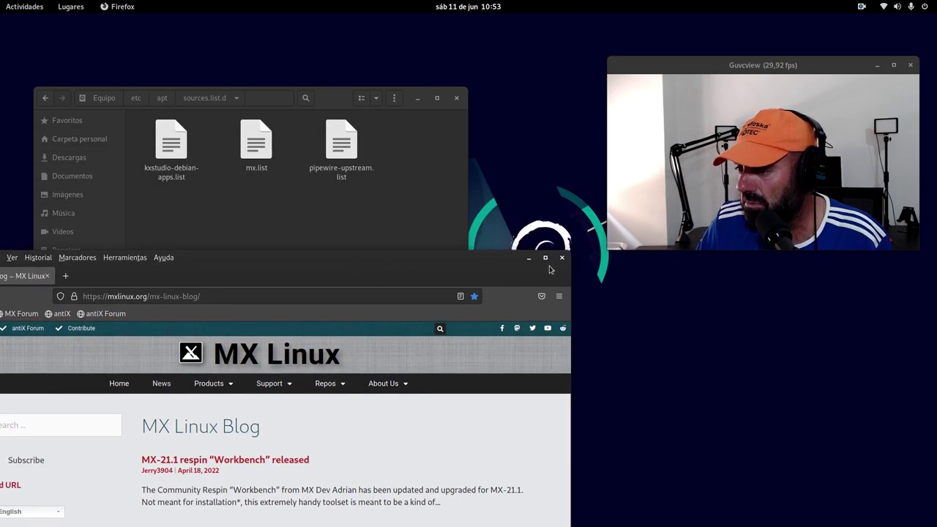
{"action": "left_click", "coordinate": [561, 258]}
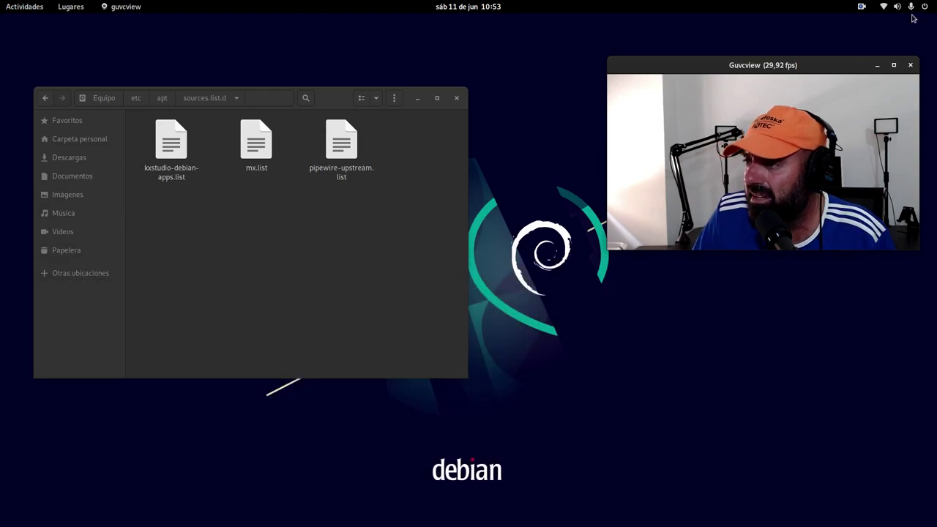
- Open the system sound settings, move the settings window clear of the webcam view, and go to Aplicaciones predeterminadas
{"action": "left_click", "coordinate": [913, 7]}
{"action": "left_click", "coordinate": [851, 146]}
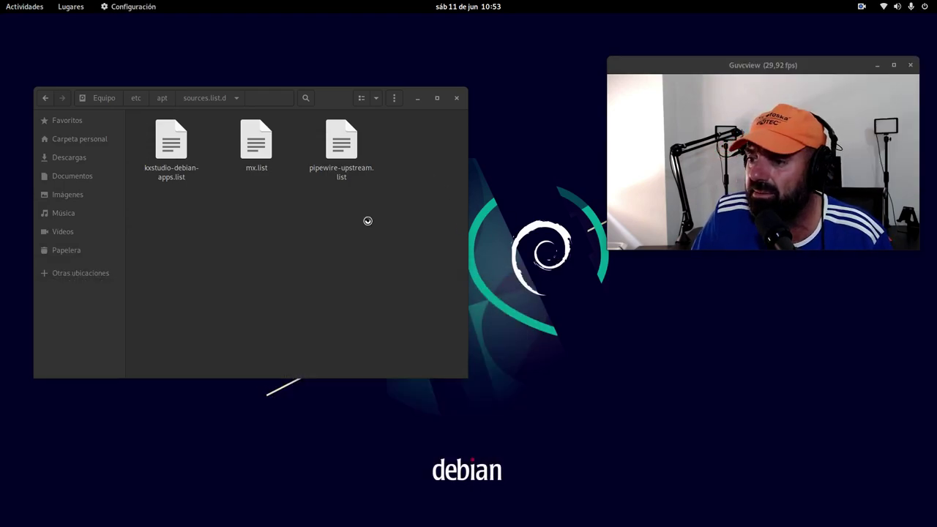
{"action": "left_click_drag", "start_coordinate": [483, 115], "coordinate": [342, 113]}
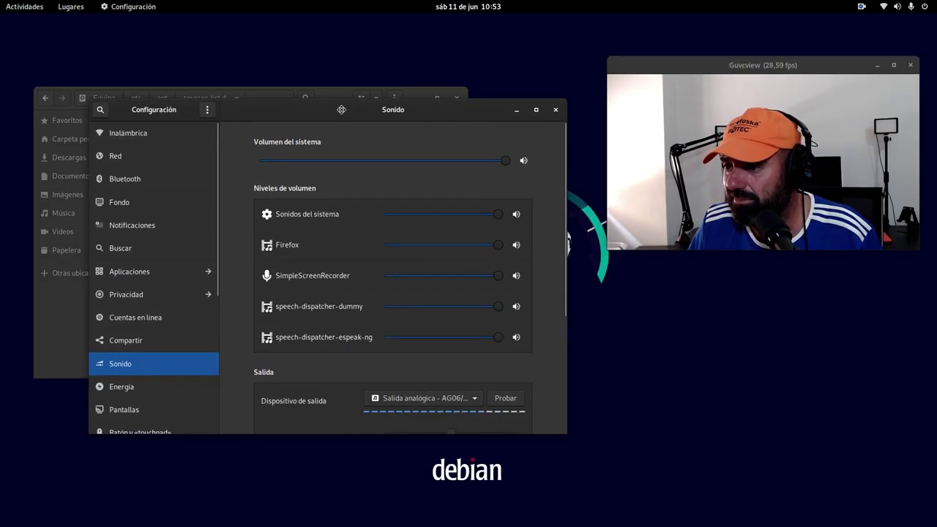
{"action": "scroll", "coordinate": [146, 344], "scroll_direction": "down", "scroll_amount": 3}
{"action": "scroll", "coordinate": [147, 343], "scroll_direction": "down", "scroll_amount": 3}
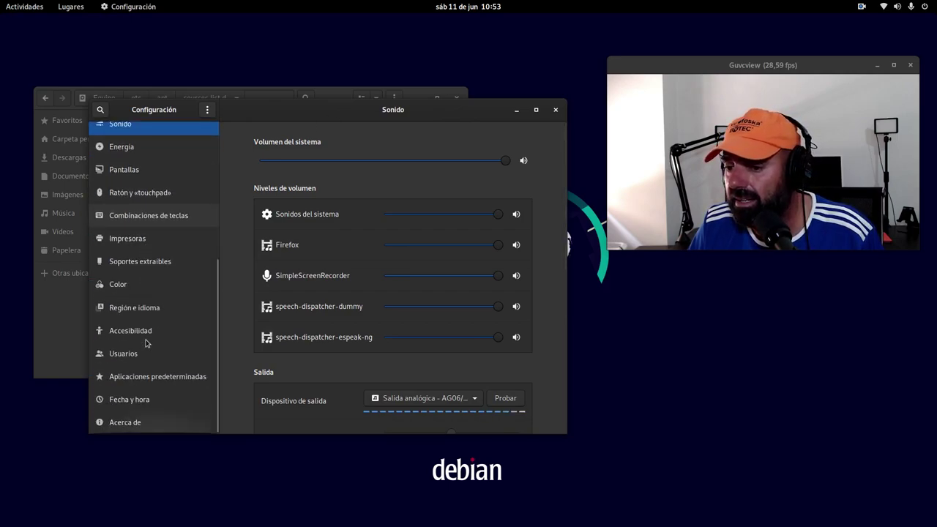
{"action": "left_click", "coordinate": [133, 380]}
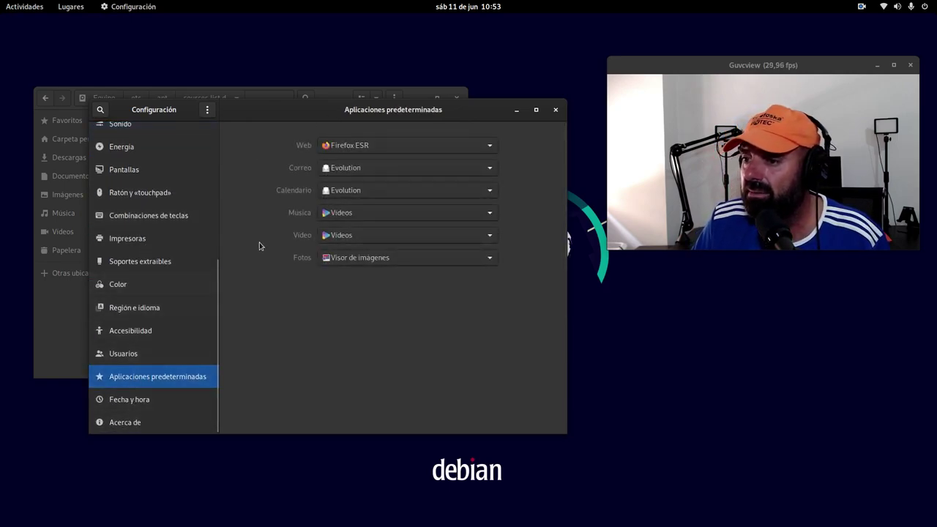
- Check the available default browsers for Web, keep Firefox ESR selected, and close the settings
{"action": "left_click", "coordinate": [422, 148]}
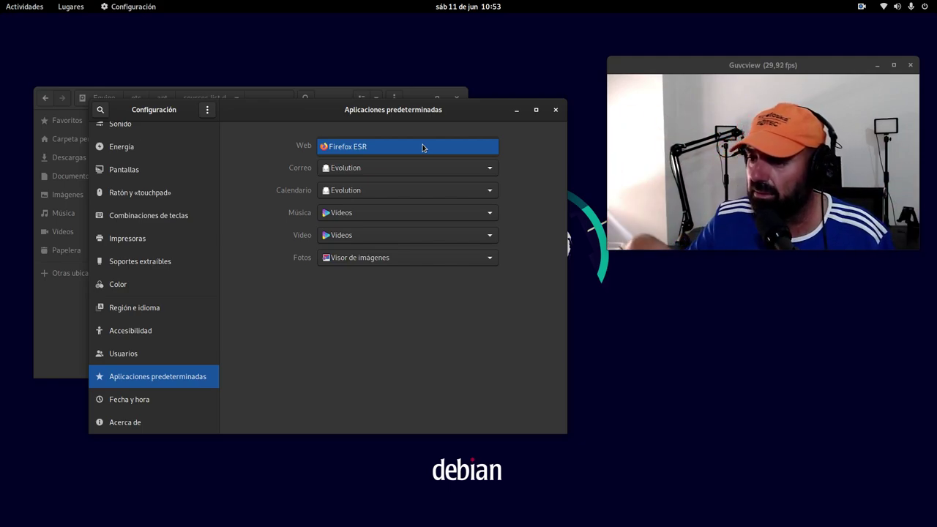
{"action": "left_click", "coordinate": [423, 148]}
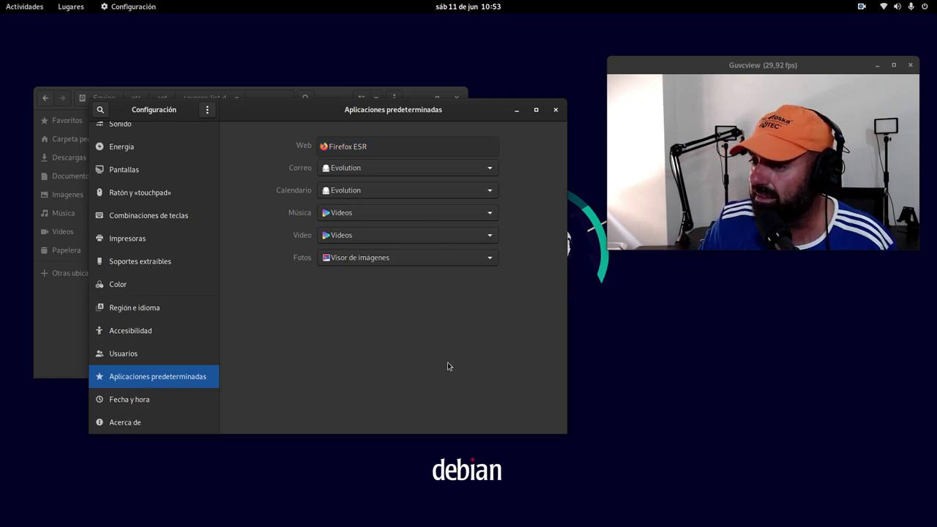
{"action": "left_click", "coordinate": [554, 111]}
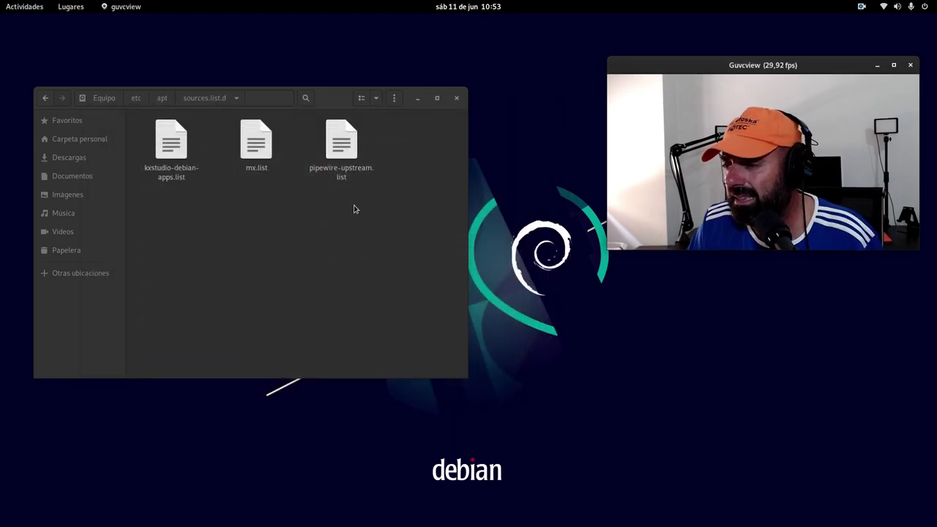
- Bring the terminal running btop to the front from the window overview to view processor and memory usage
{"action": "mouse_move", "coordinate": [2, 2]}
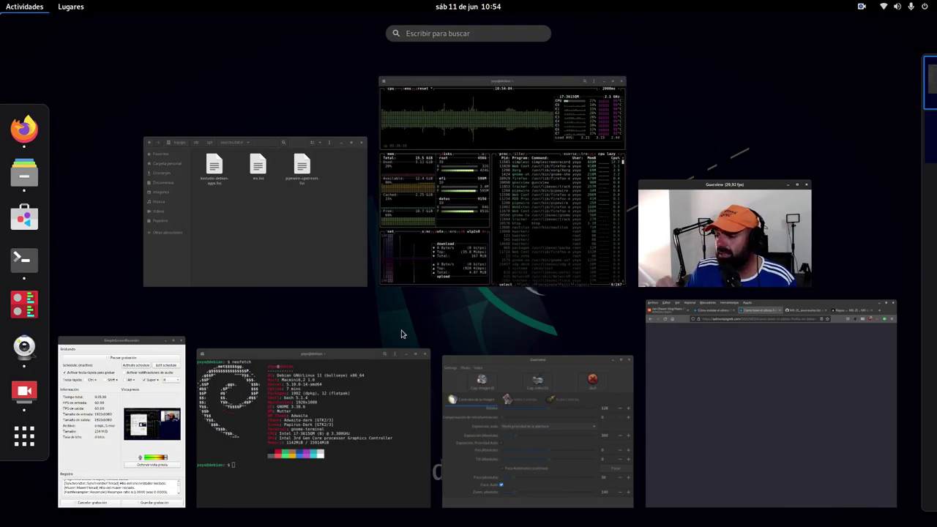
{"action": "left_click", "coordinate": [452, 241]}
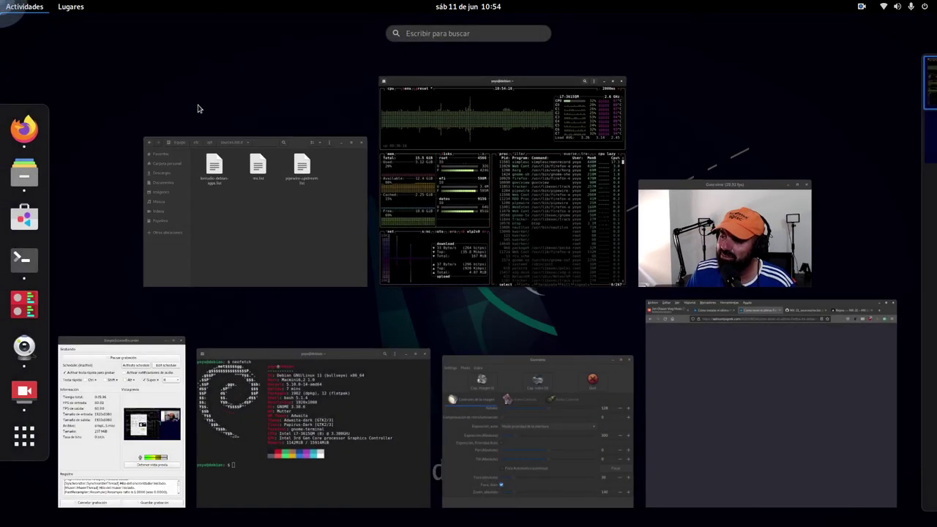
{"action": "left_click", "coordinate": [480, 208]}
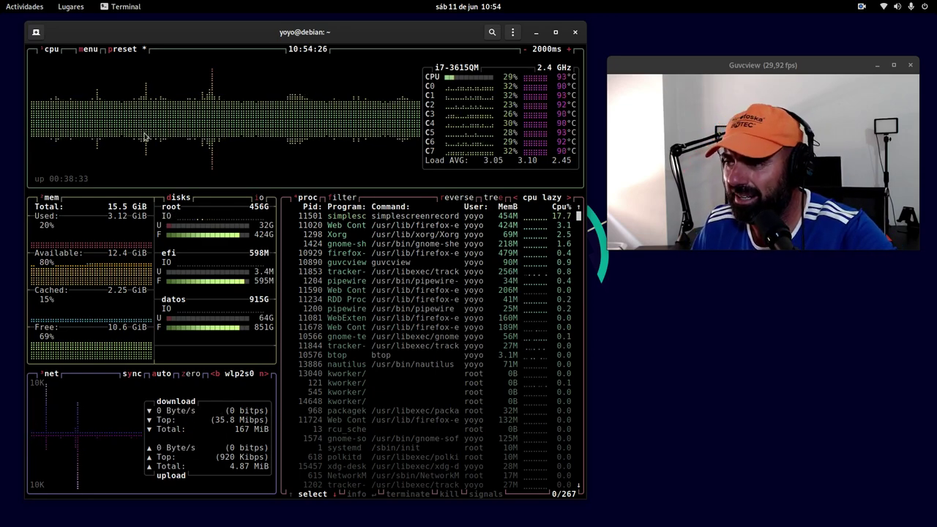
- Switch to Firefox ESR, go back up to the Firefox article's introduction, and show the article on installing Pipewire in Debian 11
{"action": "mouse_move", "coordinate": [0, 1]}
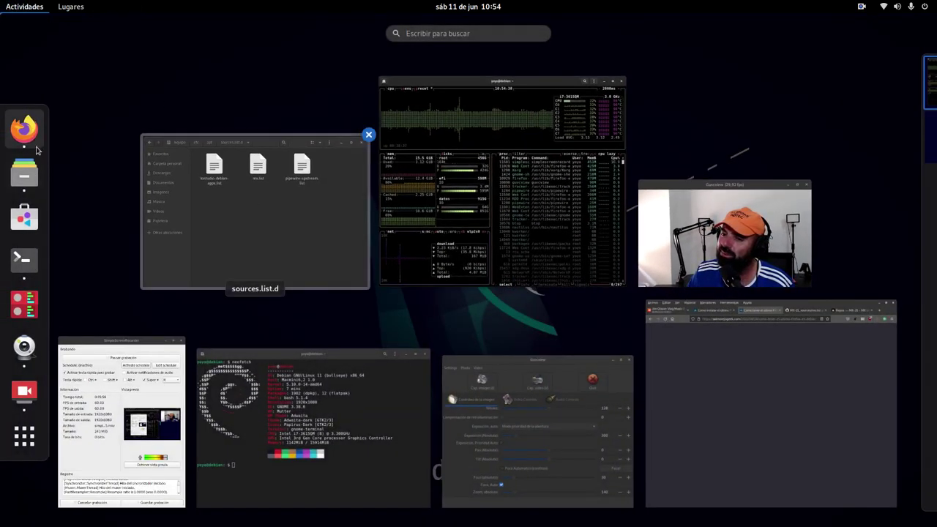
{"action": "left_click", "coordinate": [24, 130]}
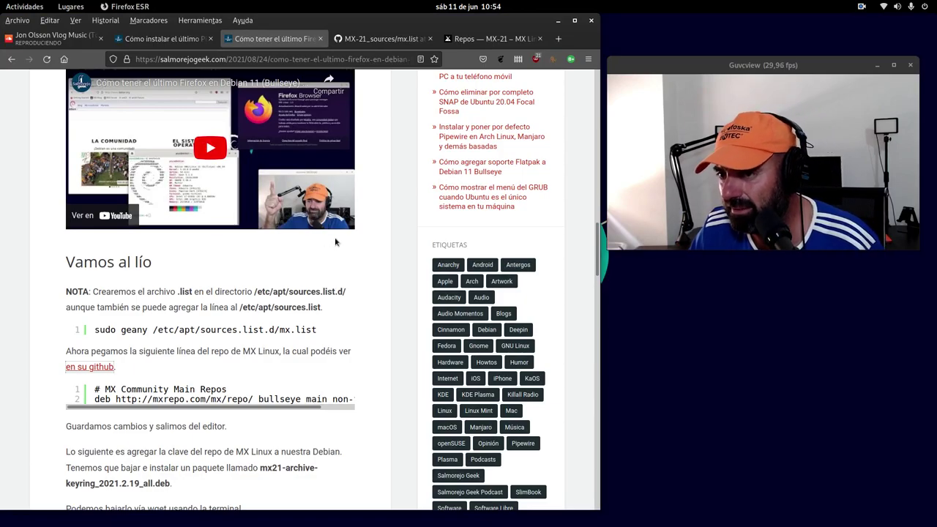
{"action": "scroll", "coordinate": [374, 242], "scroll_direction": "up", "scroll_amount": 10}
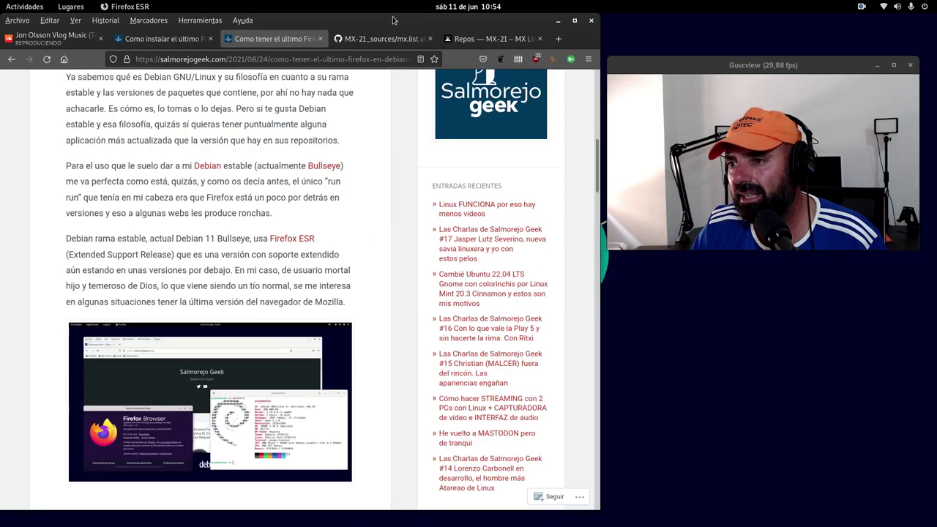
{"action": "left_click", "coordinate": [147, 40]}
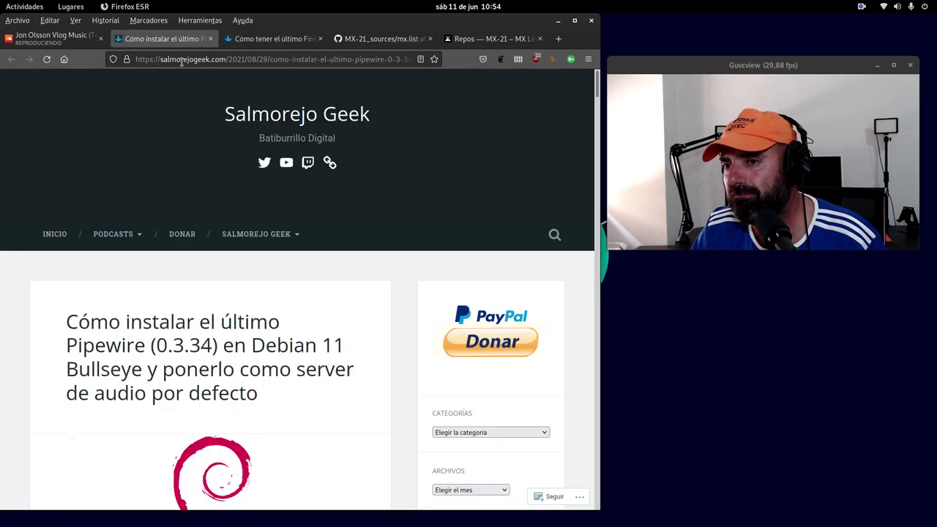
{"action": "left_click", "coordinate": [73, 8]}
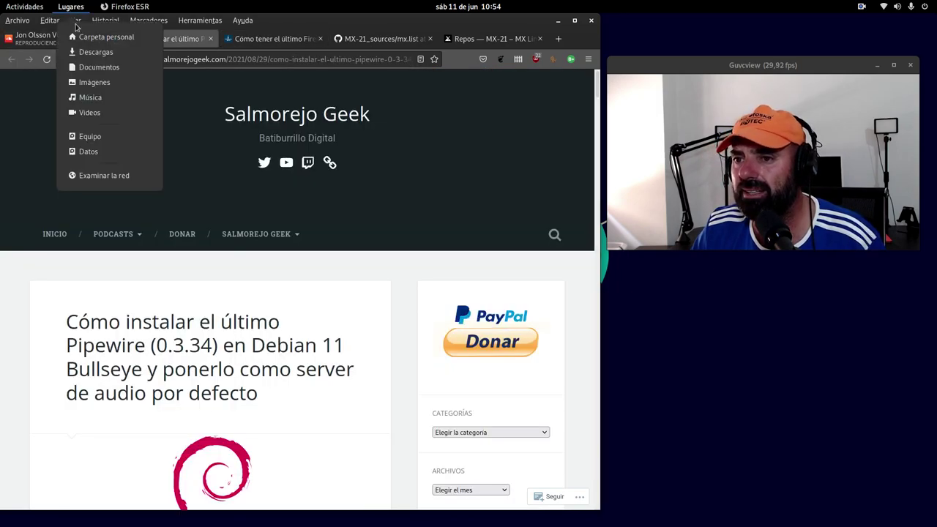
{"action": "left_click", "coordinate": [93, 82]}
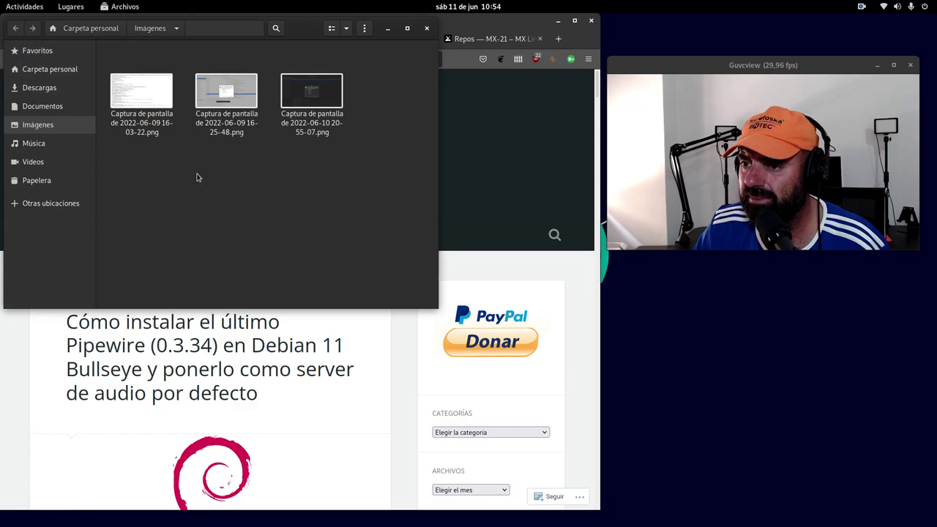
{"action": "double_click", "coordinate": [126, 91]}
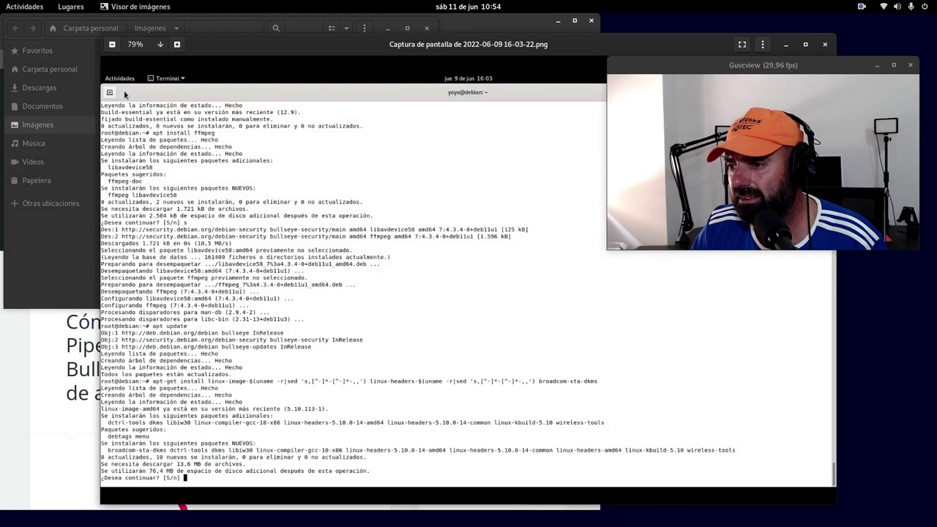
{"action": "left_click_drag", "start_coordinate": [359, 81], "coordinate": [403, 138]}
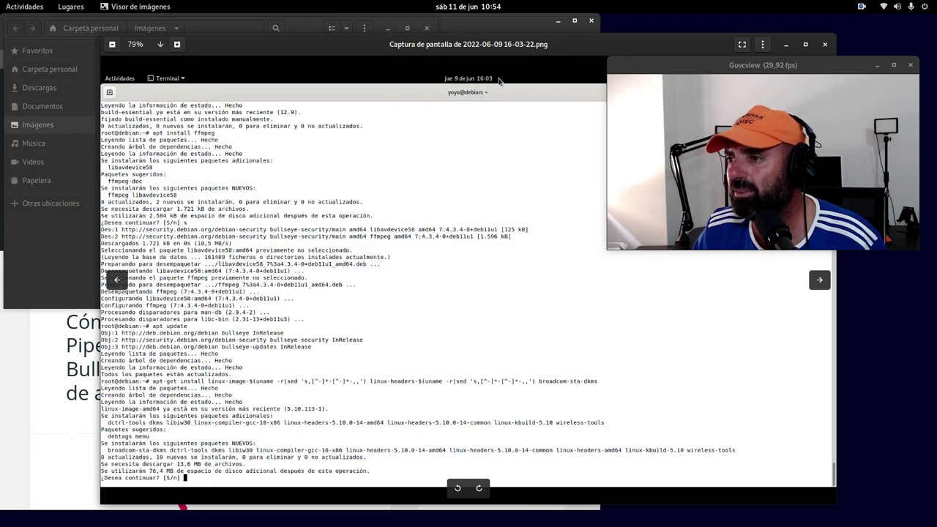
{"action": "left_click_drag", "start_coordinate": [584, 45], "coordinate": [541, 67]}
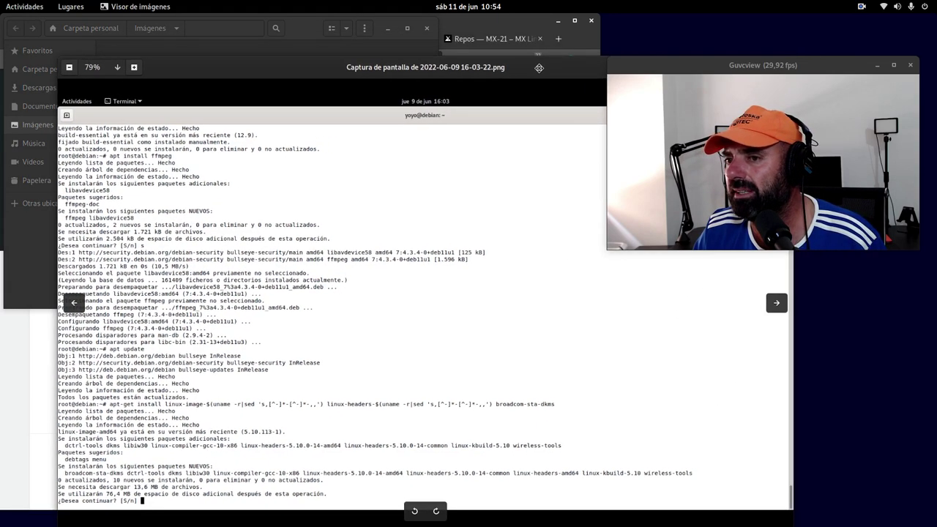
- Enlarge the screenshot to 100%, examine the apt-get install command for broadcom-sta-dkms, and move the viewer down to uncover the Imágenes folder
{"action": "left_click", "coordinate": [134, 67]}
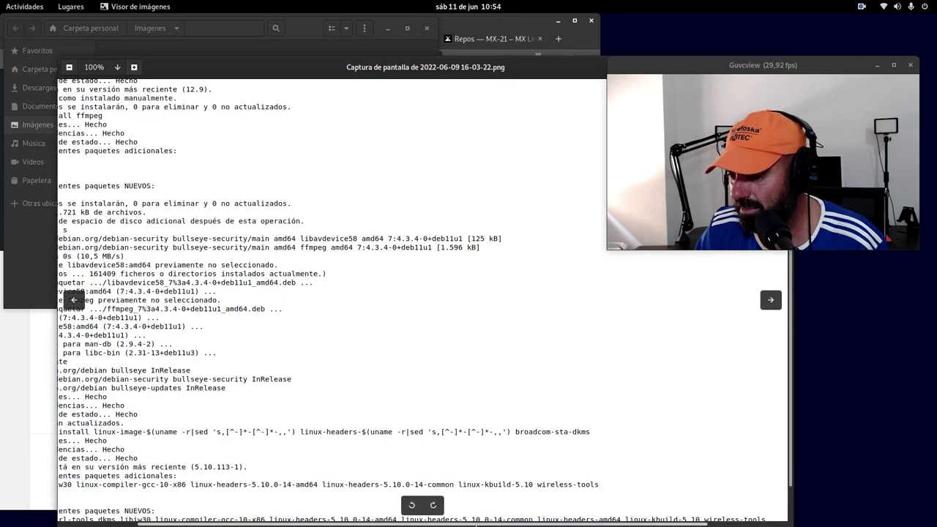
{"action": "left_click_drag", "start_coordinate": [475, 524], "coordinate": [342, 524]}
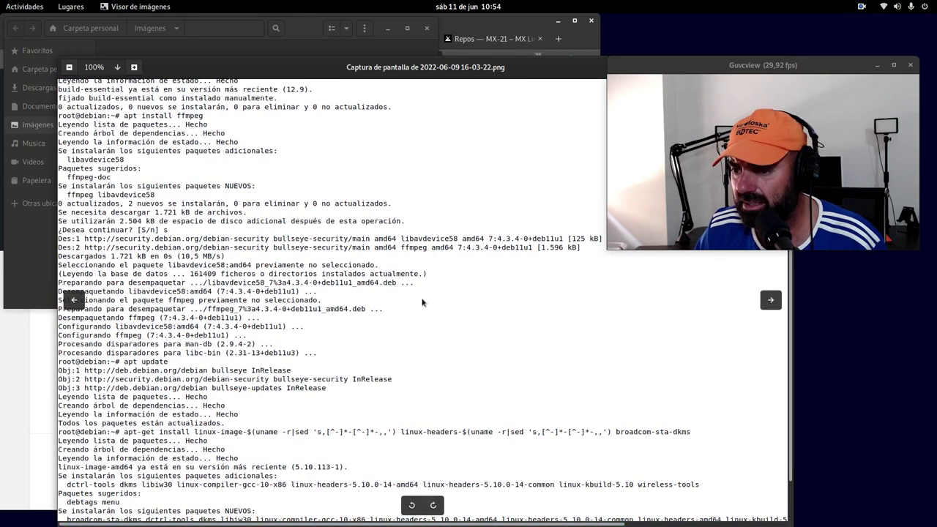
{"action": "scroll", "coordinate": [421, 303], "scroll_direction": "down", "scroll_amount": 1}
{"action": "scroll", "coordinate": [428, 356], "scroll_direction": "down", "scroll_amount": 1}
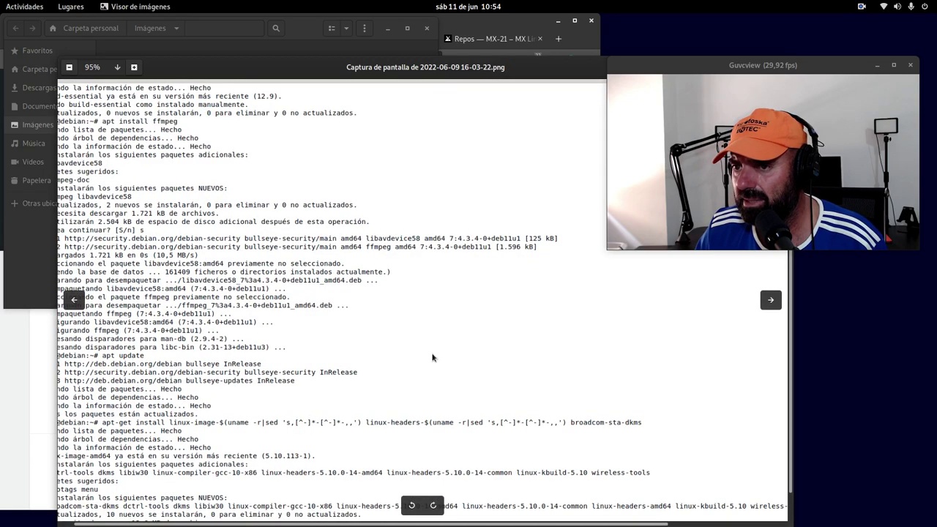
{"action": "scroll", "coordinate": [432, 357], "scroll_direction": "up", "scroll_amount": 1}
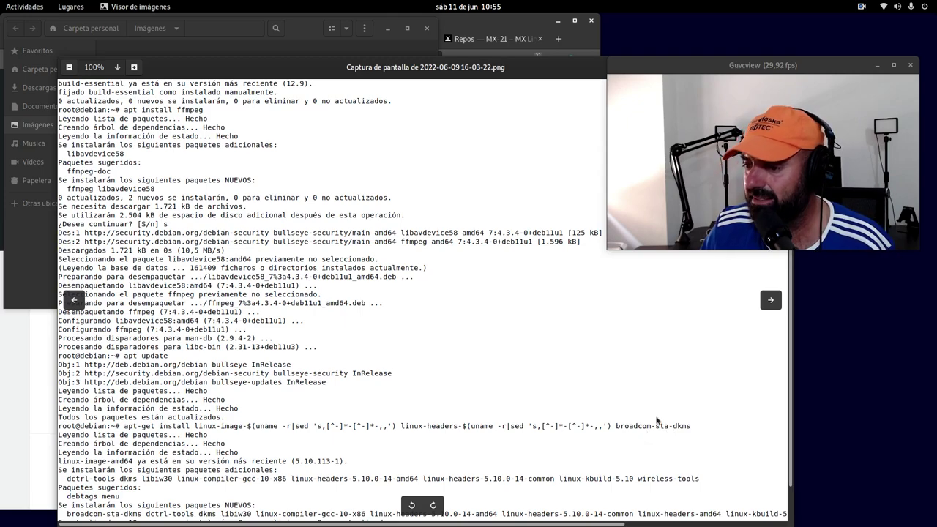
{"action": "left_click_drag", "start_coordinate": [552, 69], "coordinate": [496, 276]}
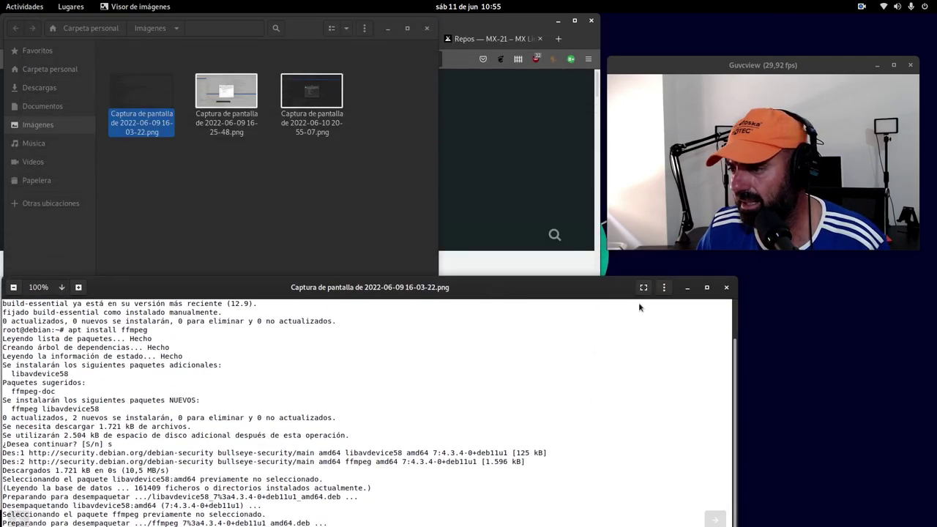
- Minimize the screenshot viewer, switch to Firefox ESR, and open the bookmarked "wl - Debian Wiki" page in a new tab of the maximized window
{"action": "left_click", "coordinate": [689, 290]}
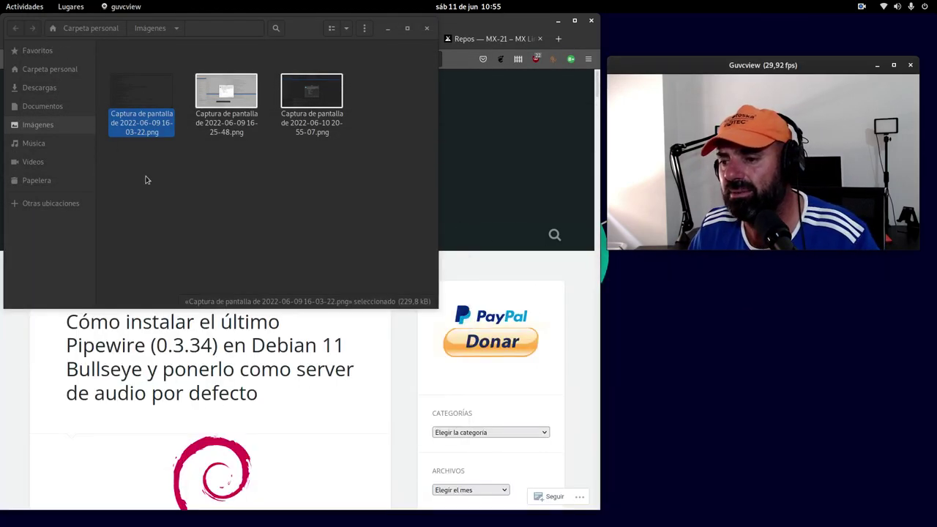
{"action": "left_click", "coordinate": [305, 417]}
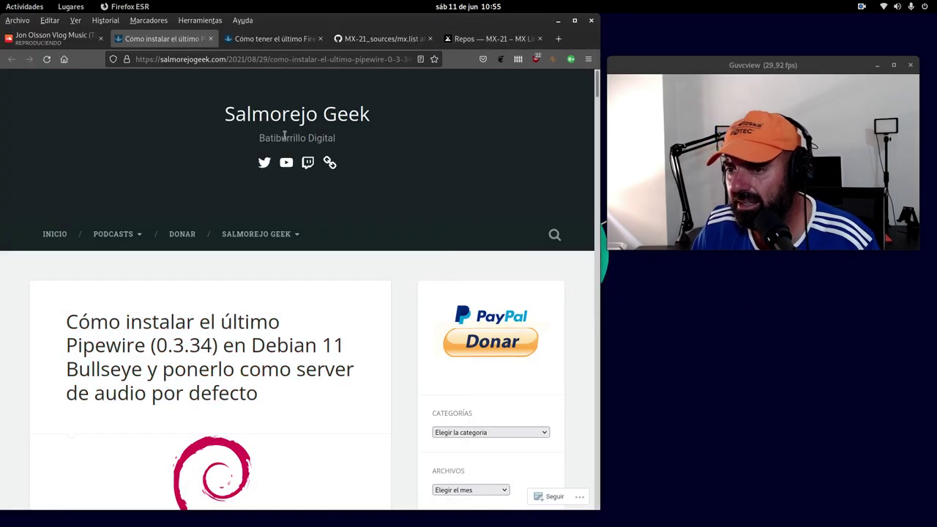
{"action": "left_click", "coordinate": [559, 38]}
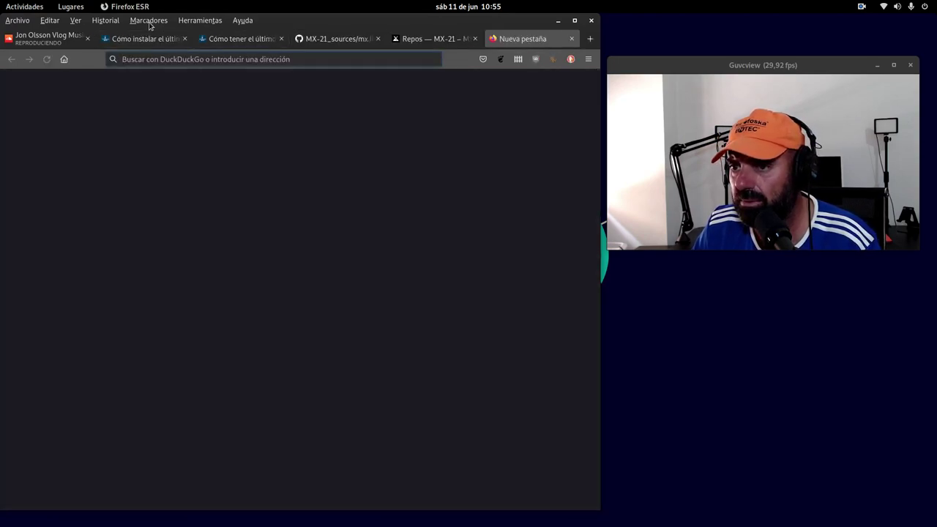
{"action": "left_click", "coordinate": [149, 20]}
{"action": "mouse_move", "coordinate": [211, 79]}
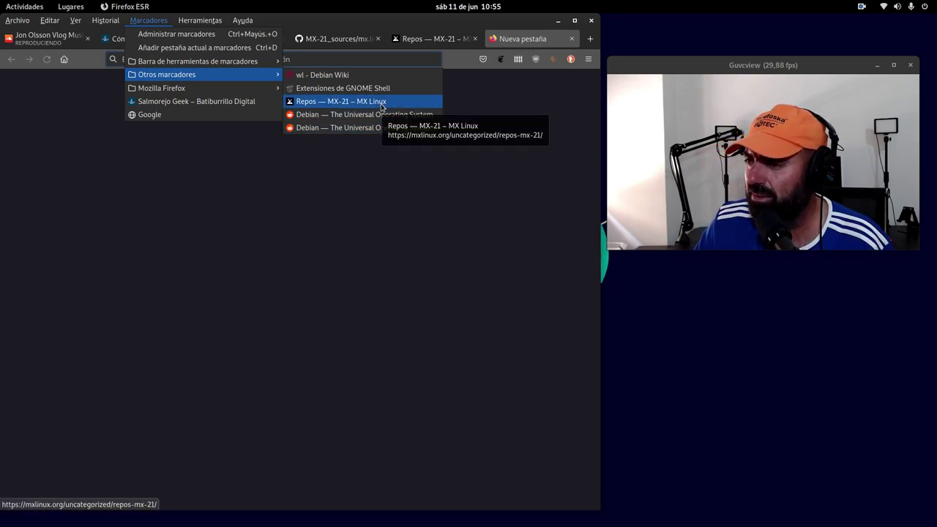
{"action": "left_click", "coordinate": [333, 76]}
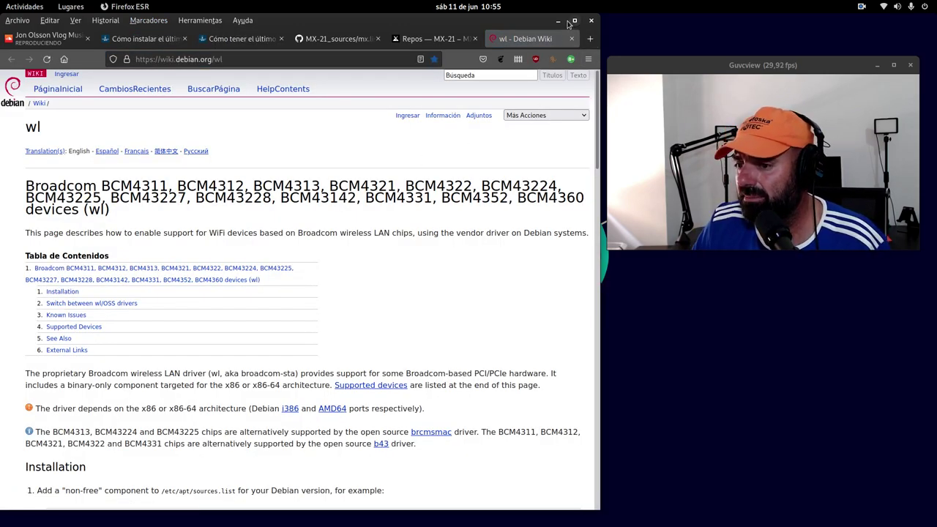
{"action": "left_click", "coordinate": [574, 21]}
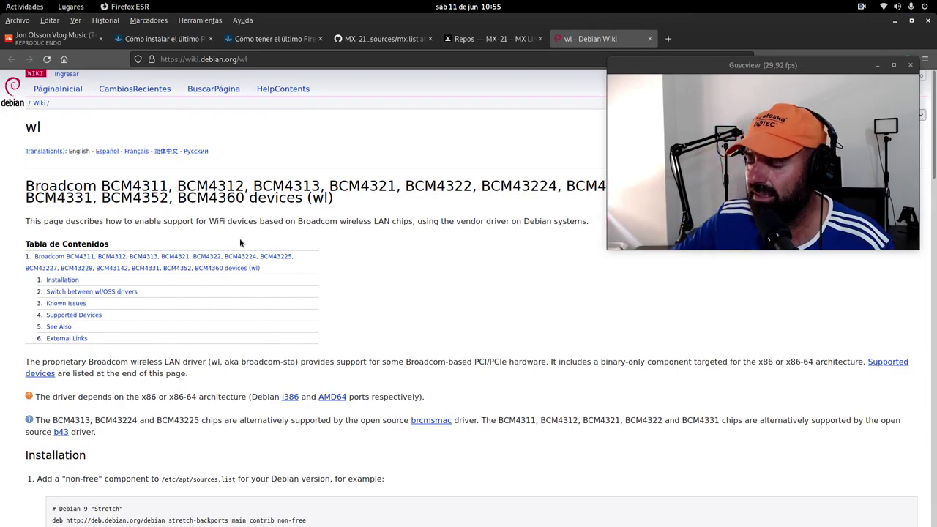
- Find the Installation section of the wiki page and highlight the Debian 11 "Bullseye" contrib non-free repository line for viewing
{"action": "scroll", "coordinate": [239, 238], "scroll_direction": "down", "scroll_amount": 4}
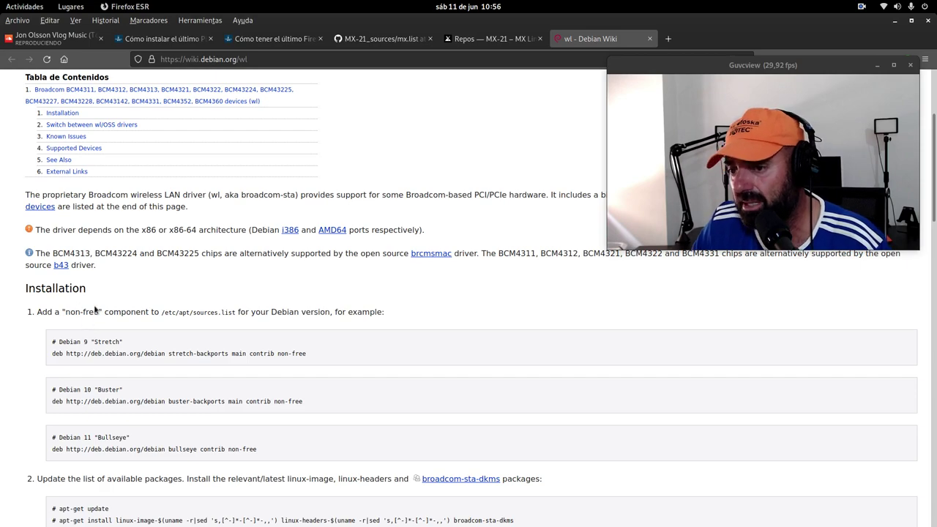
{"action": "scroll", "coordinate": [95, 310], "scroll_direction": "down", "scroll_amount": 1}
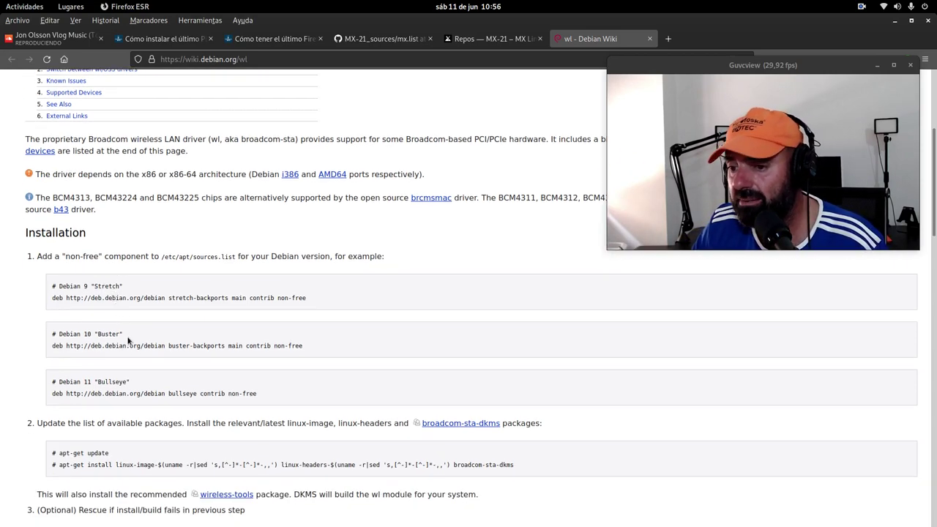
{"action": "left_click_drag", "start_coordinate": [267, 395], "coordinate": [46, 395]}
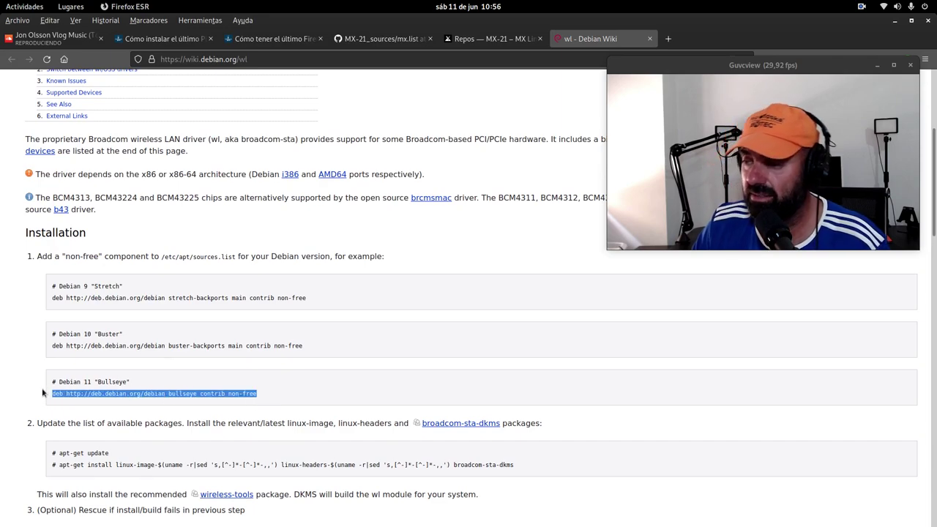
{"action": "left_click", "coordinate": [153, 410]}
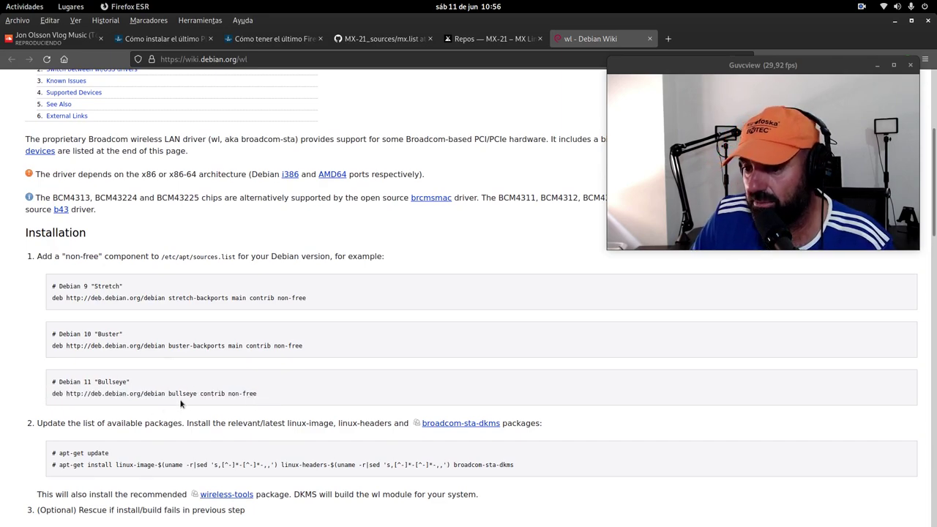
- Highlight the wiki's apt-get install command and its broadcom-sta-dkms package name, and return to the Broadcom device list above the Installation section
{"action": "scroll", "coordinate": [256, 393], "scroll_direction": "down", "scroll_amount": 2}
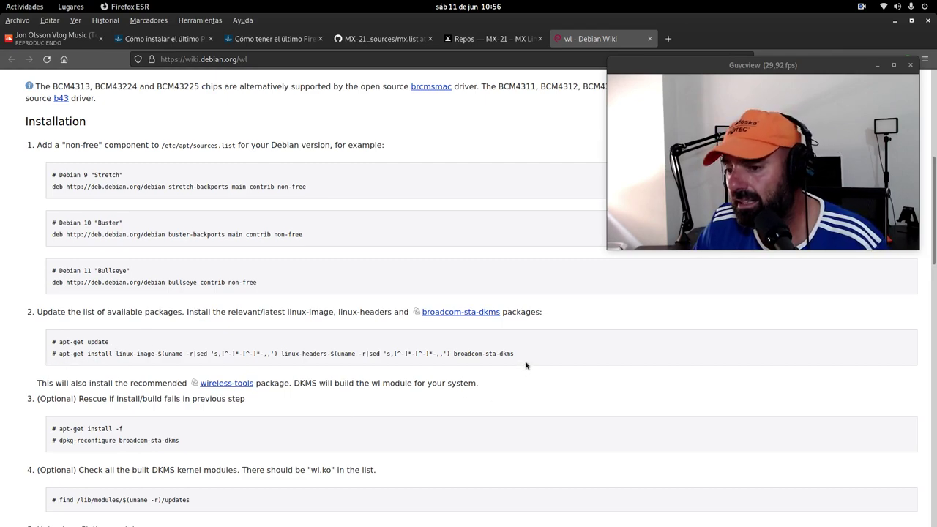
{"action": "left_click_drag", "start_coordinate": [469, 354], "coordinate": [57, 356]}
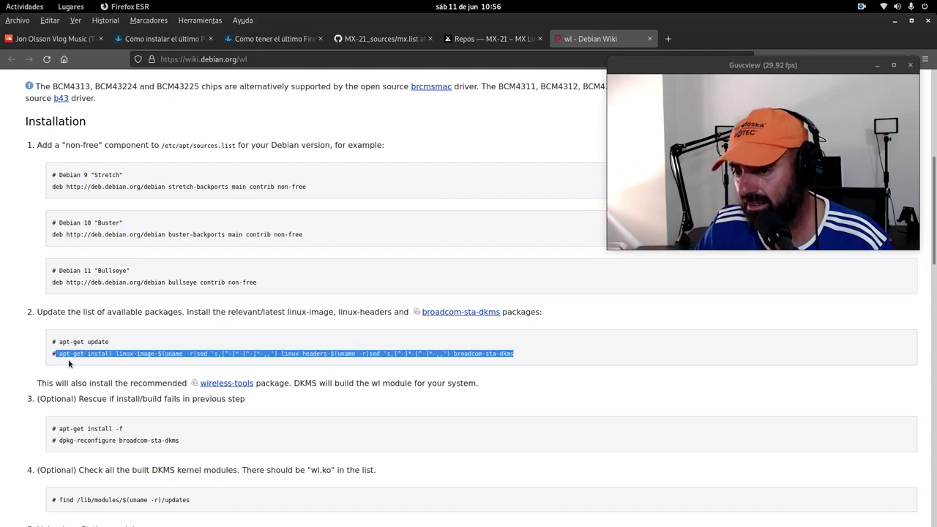
{"action": "left_click", "coordinate": [534, 354]}
{"action": "left_click_drag", "start_coordinate": [535, 354], "coordinate": [454, 357]}
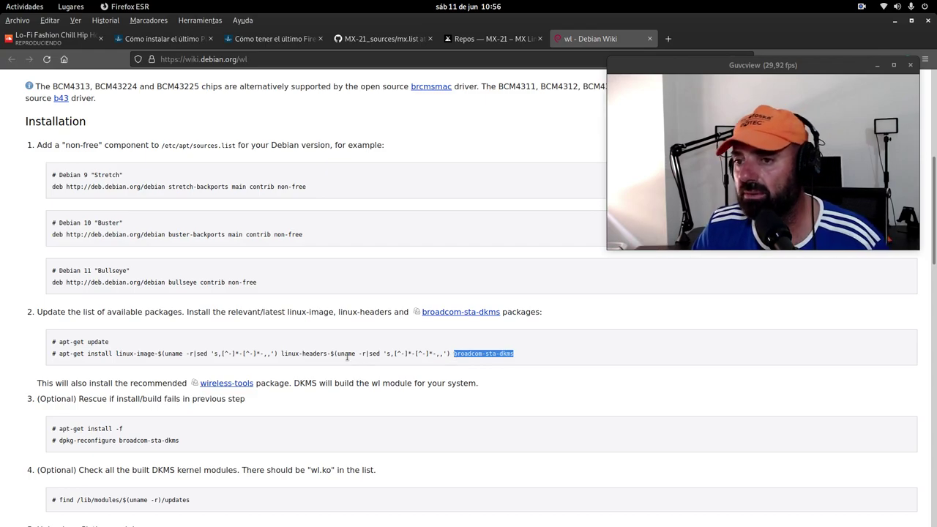
{"action": "scroll", "coordinate": [348, 363], "scroll_direction": "up", "scroll_amount": 7}
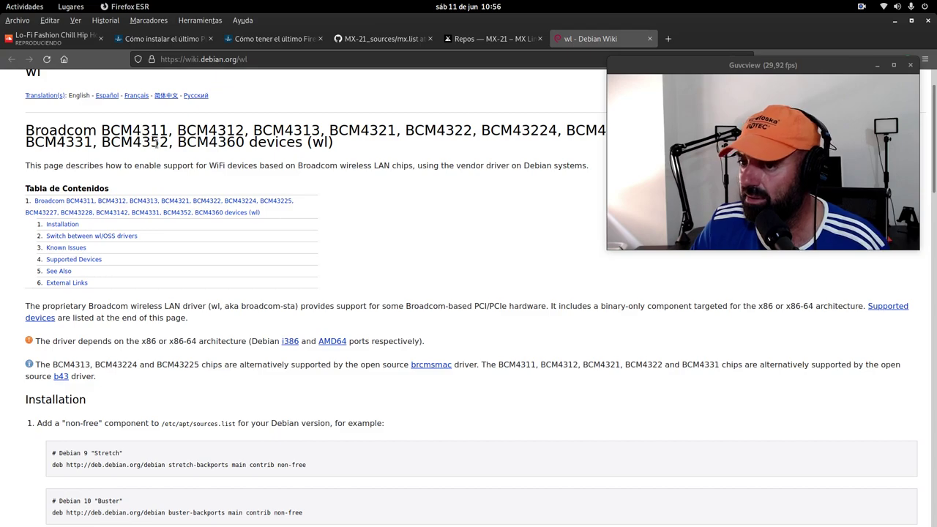
{"action": "scroll", "coordinate": [220, 256], "scroll_direction": "down", "scroll_amount": 1}
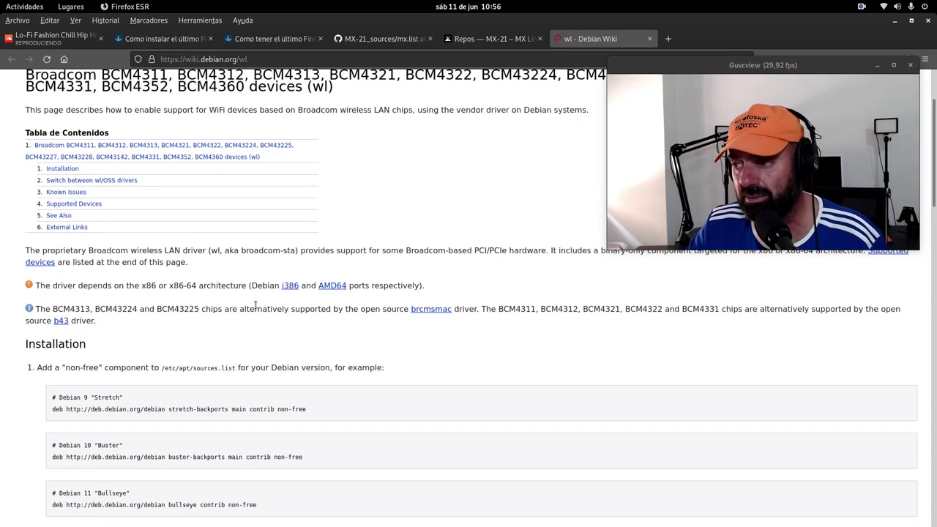